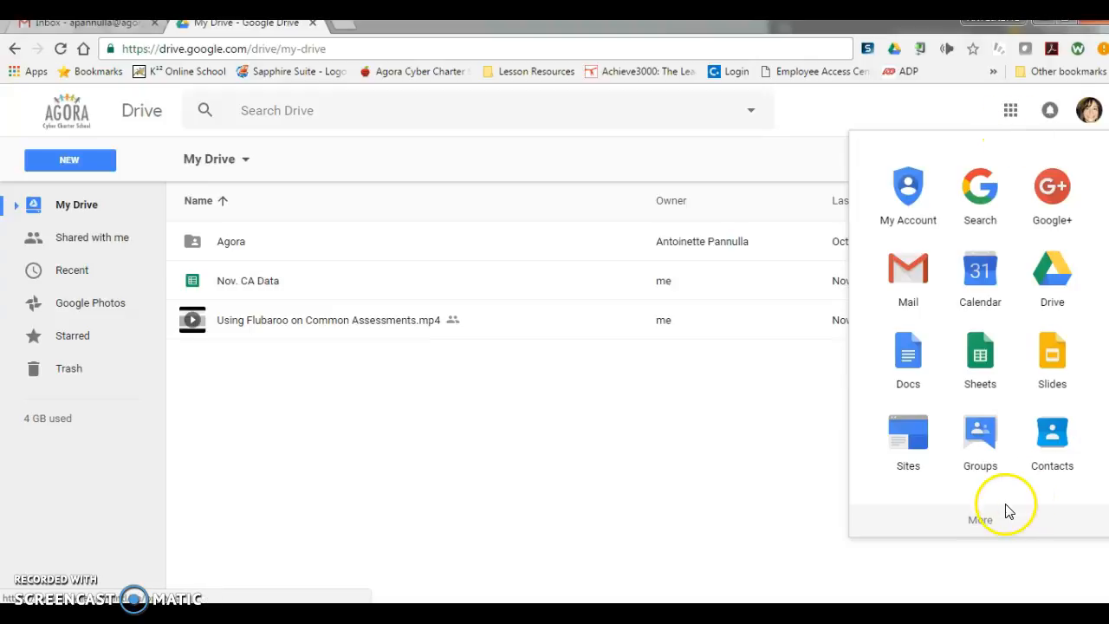
Step: Open Google Forms from the Google apps list and start a new blank form
left_click(991, 521)
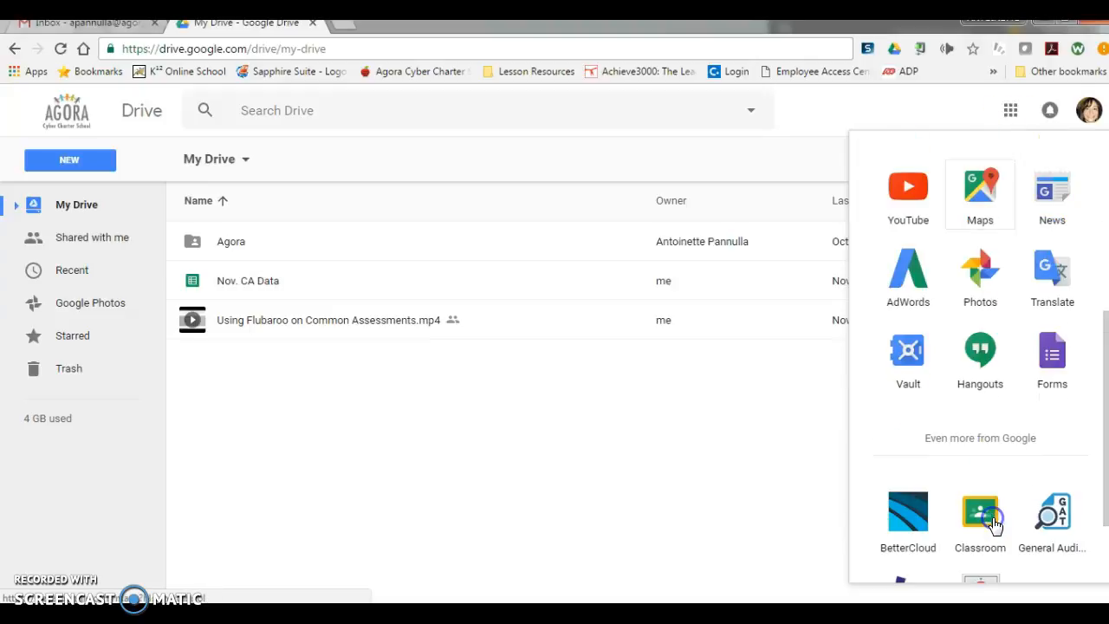
left_click(1051, 360)
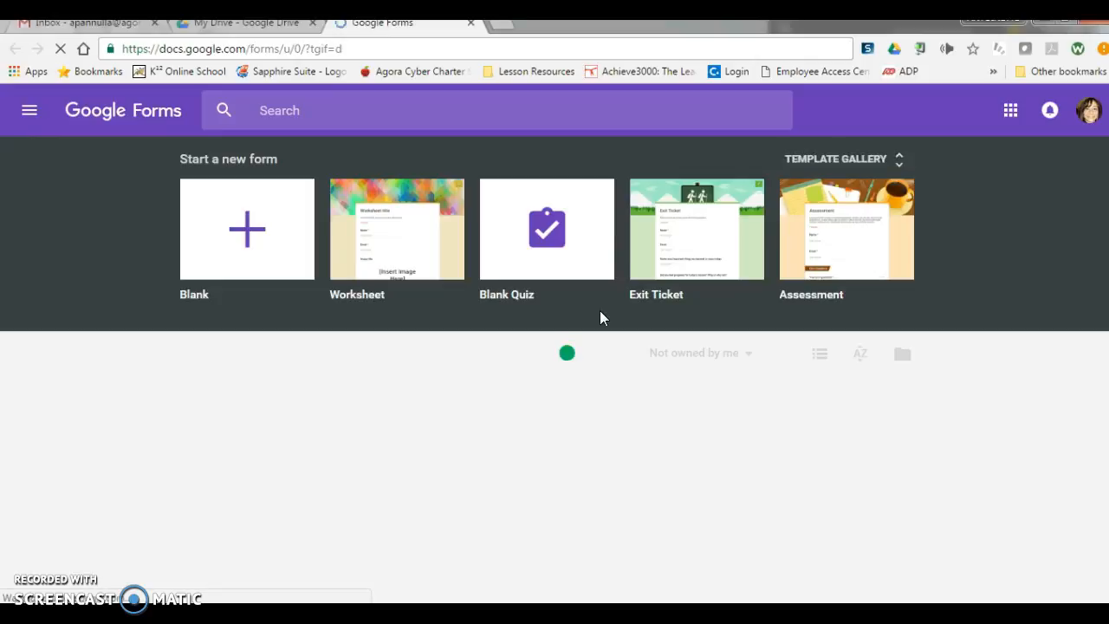
left_click(437, 252)
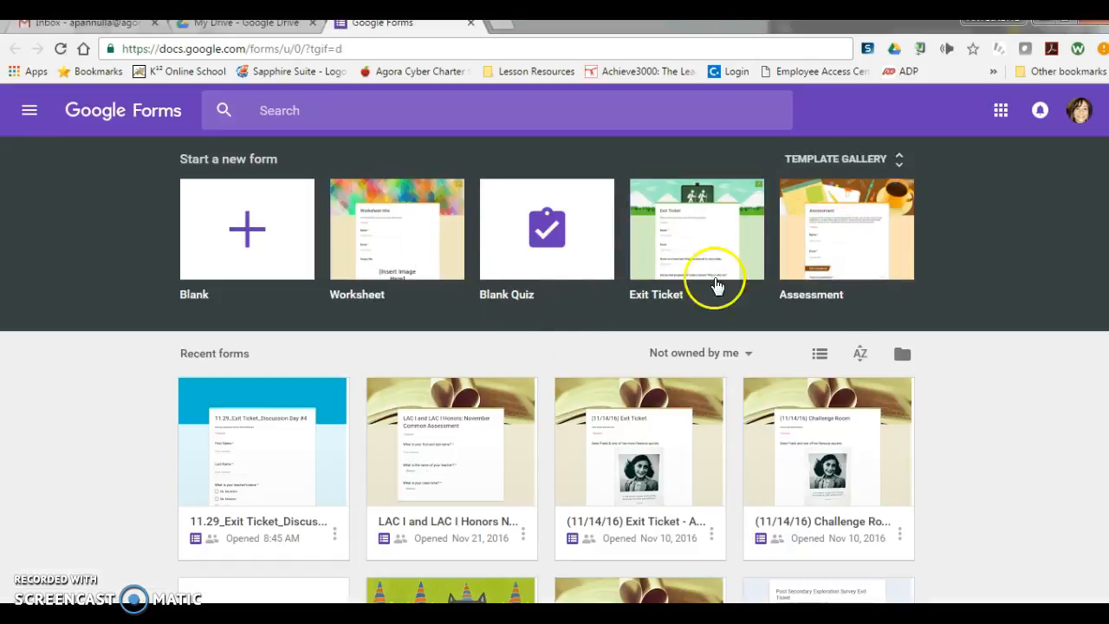
left_click(245, 248)
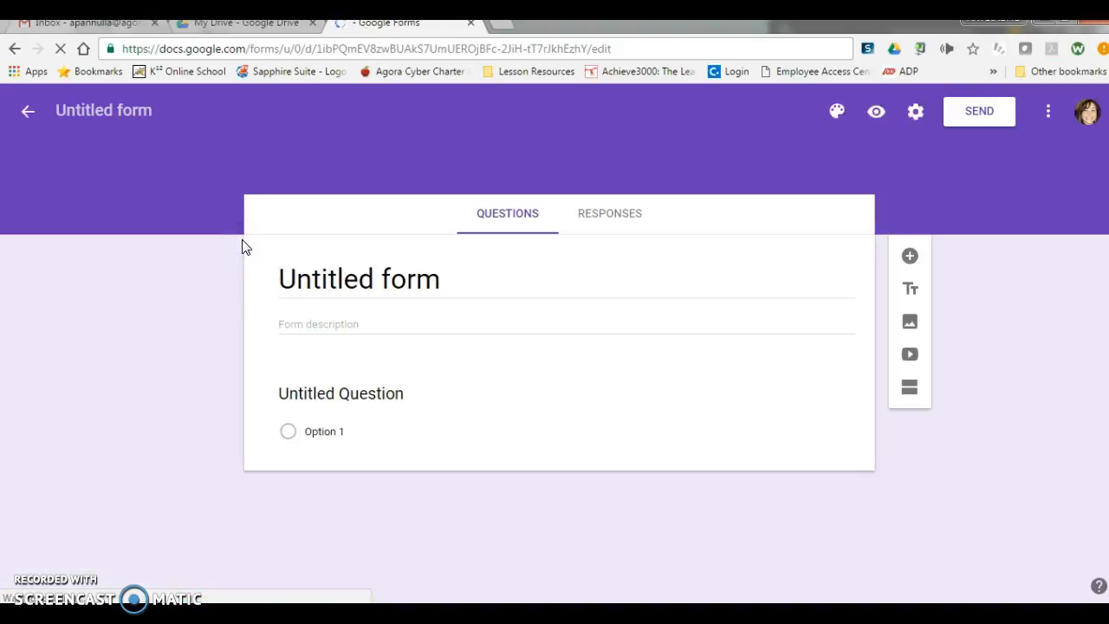
Step: Title the new form "Exit Slip 11.29"
left_click(123, 113)
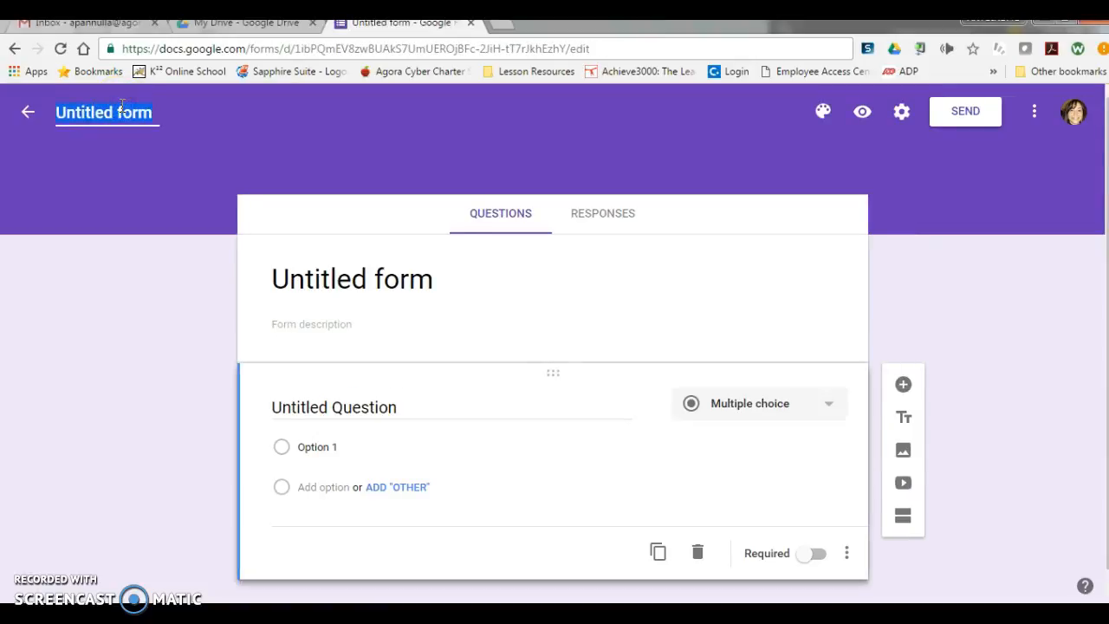
type("Exit Slip")
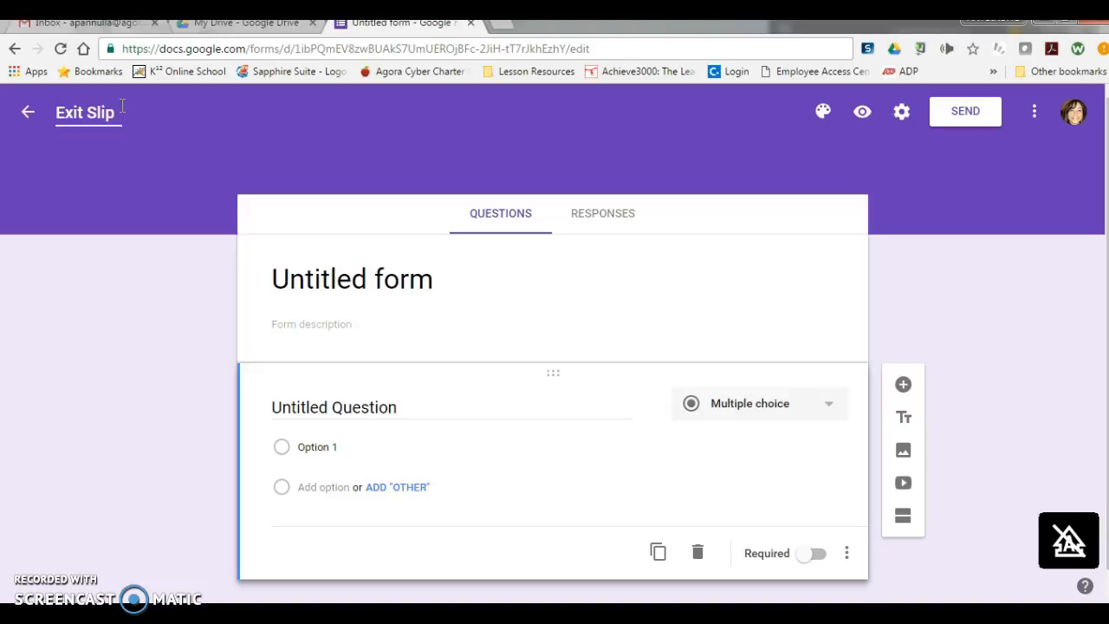
type(" 11.29")
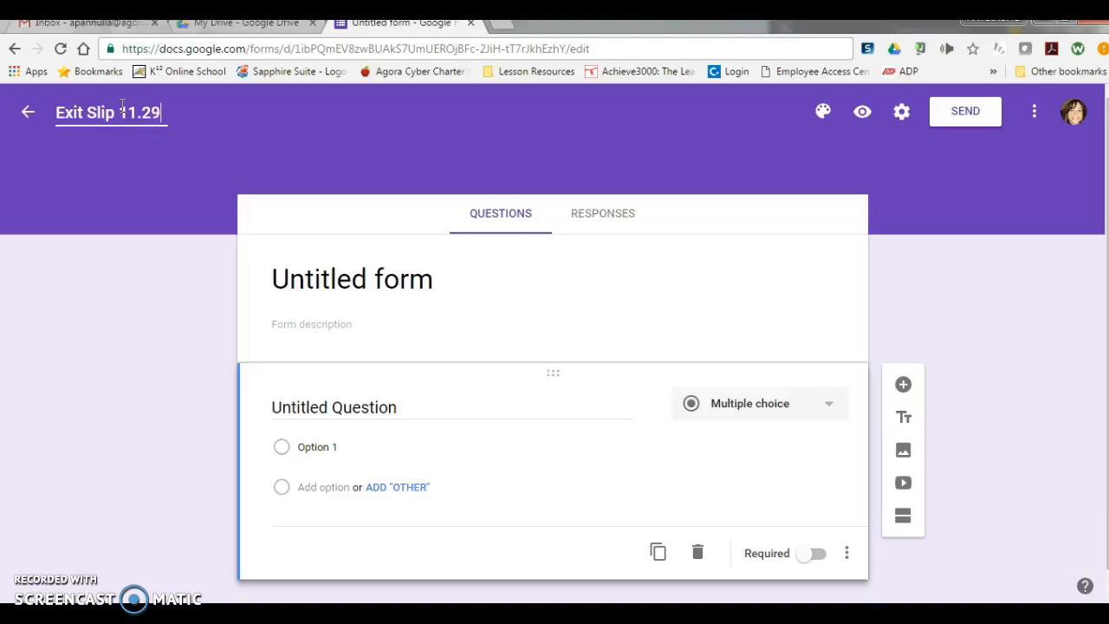
left_click(196, 376)
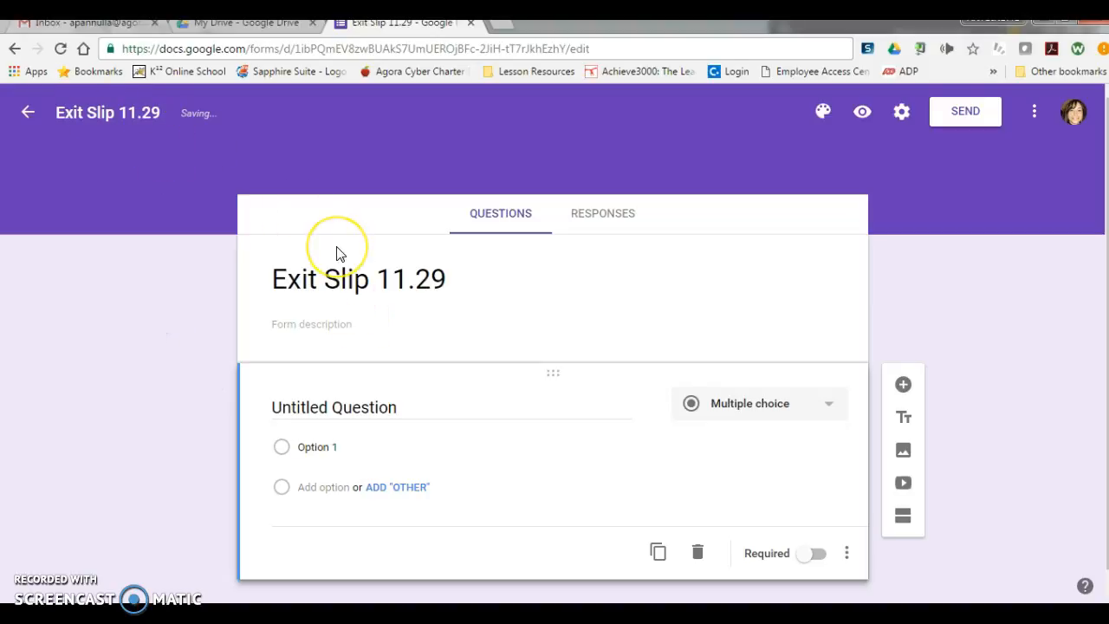
scroll(339, 253, "down", 1)
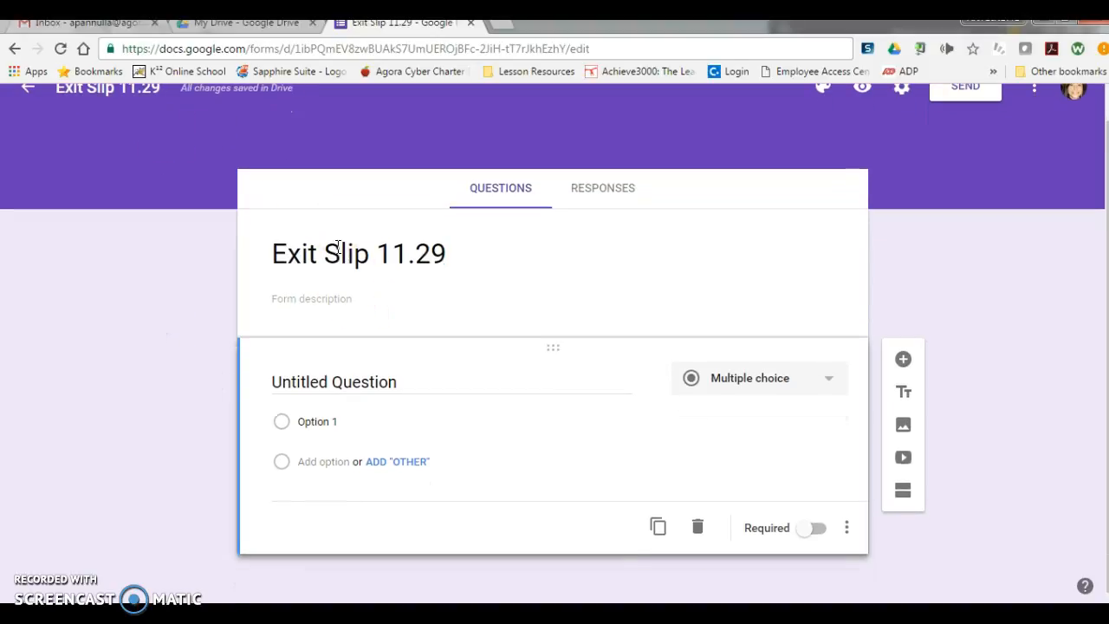
left_click(324, 303)
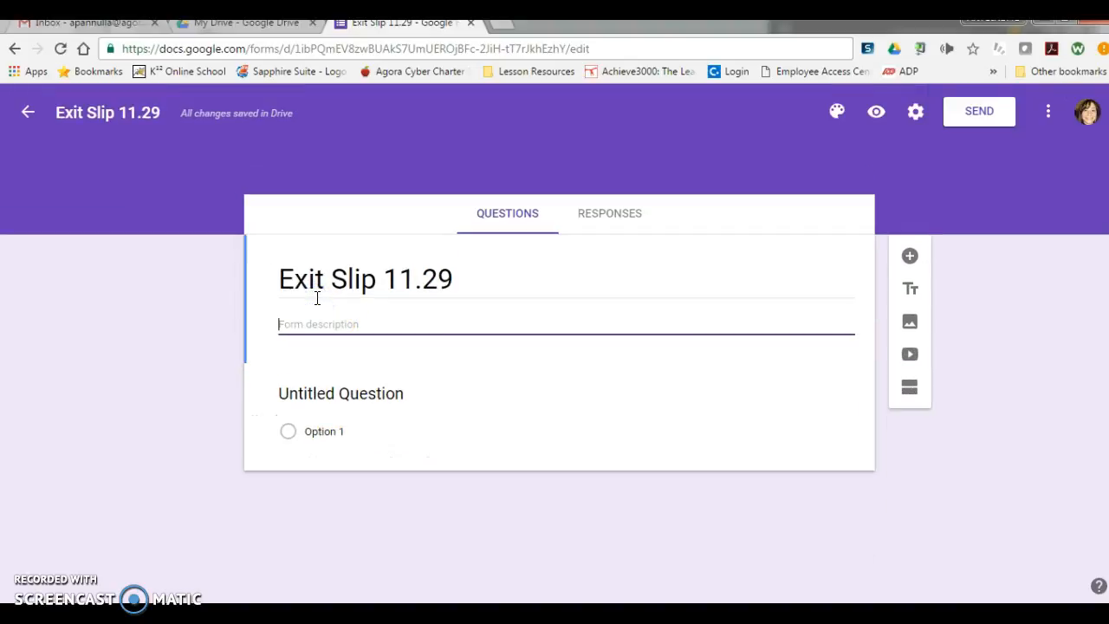
Step: Turn the untitled question into a required short-answer question titled "First Name"
left_click(352, 397)
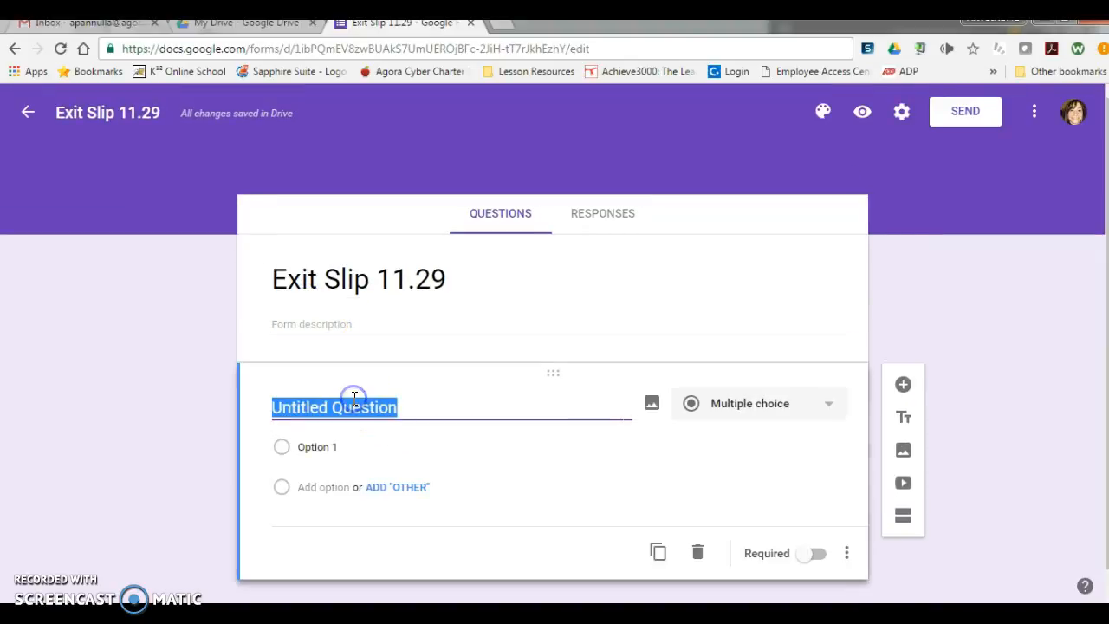
type("First Name")
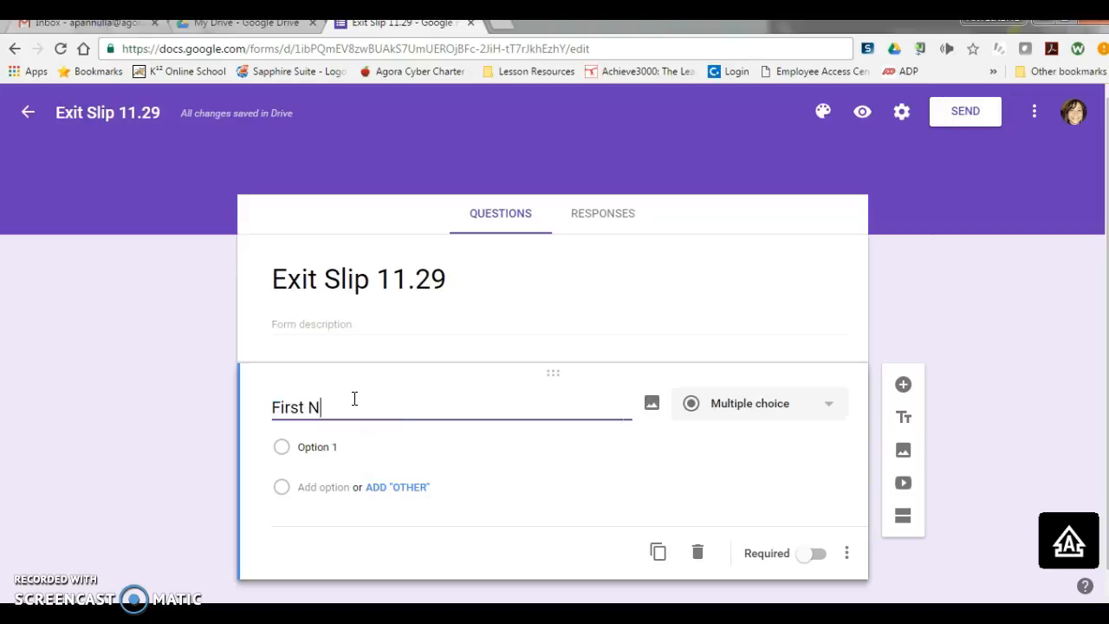
left_click(767, 405)
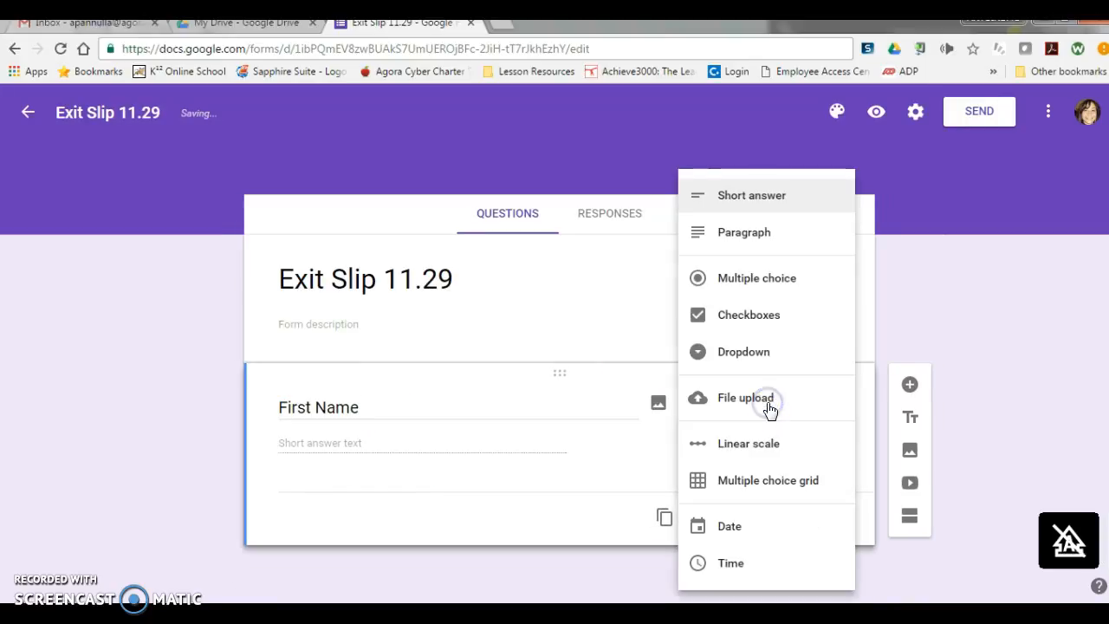
left_click(737, 183)
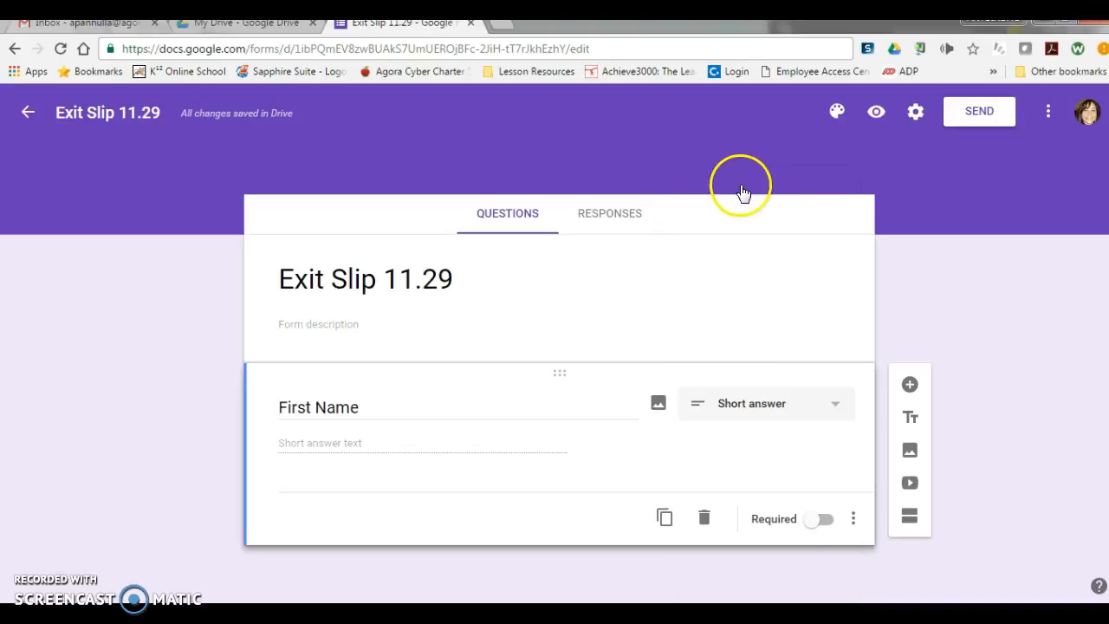
left_click(823, 520)
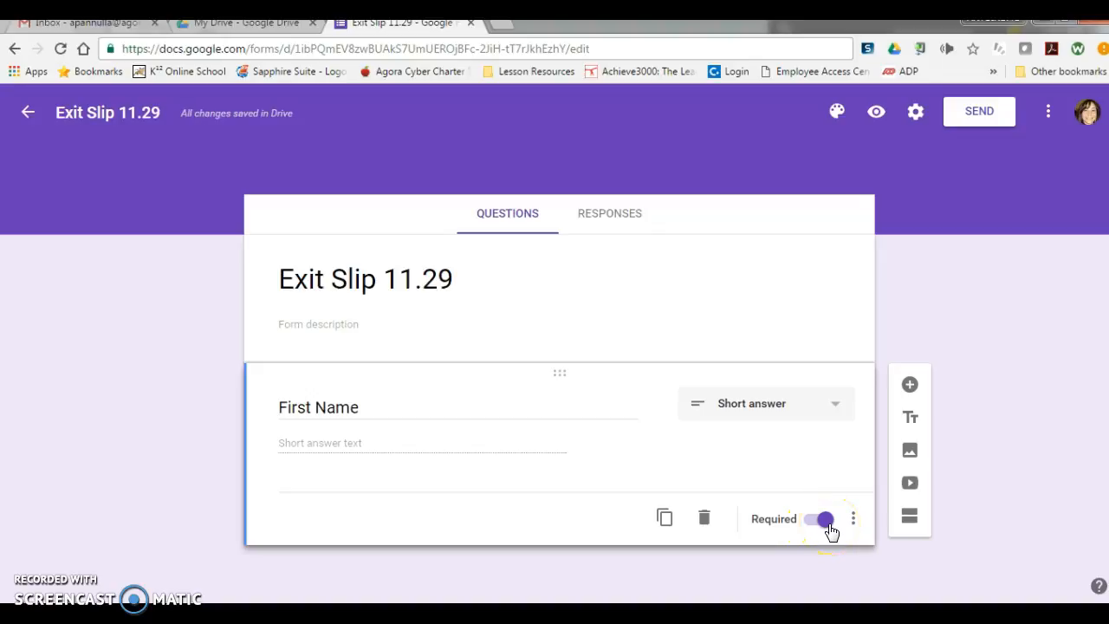
Step: Add a required short-answer question titled "Last Name"
left_click(908, 386)
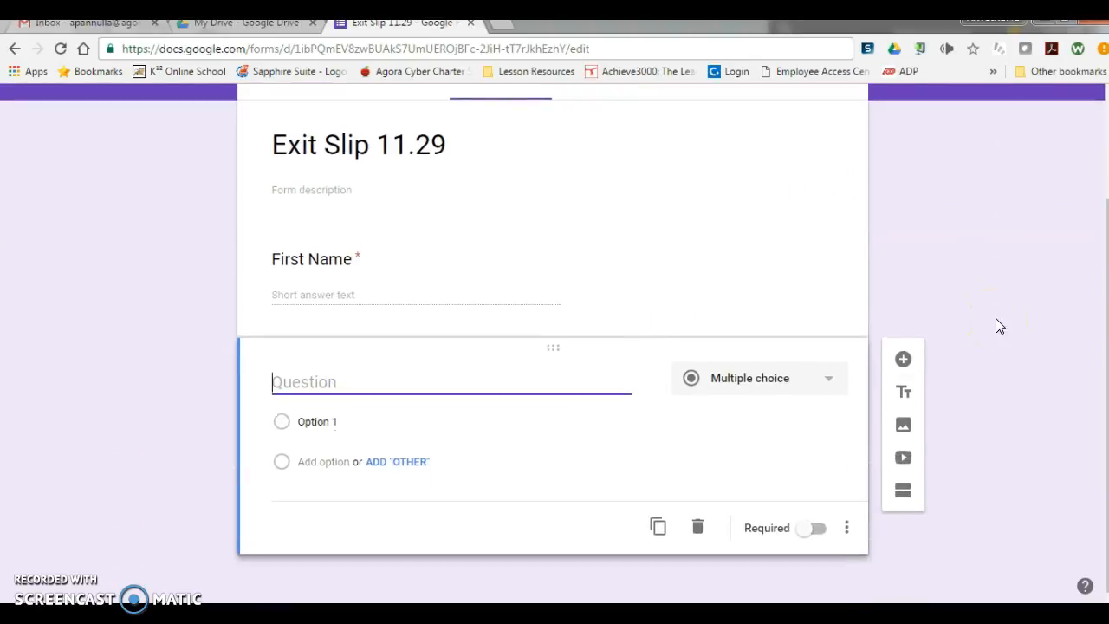
type("Last Name")
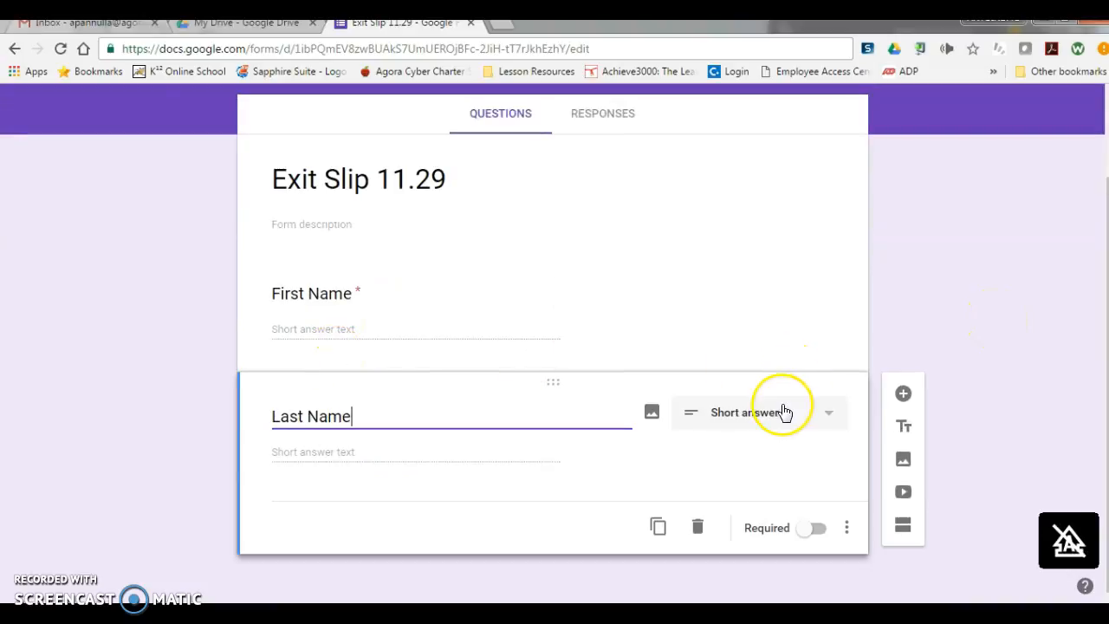
left_click(818, 528)
Step: Add a question titled "Teacher" below Last Name and set its type to Multiple choice
left_click(903, 395)
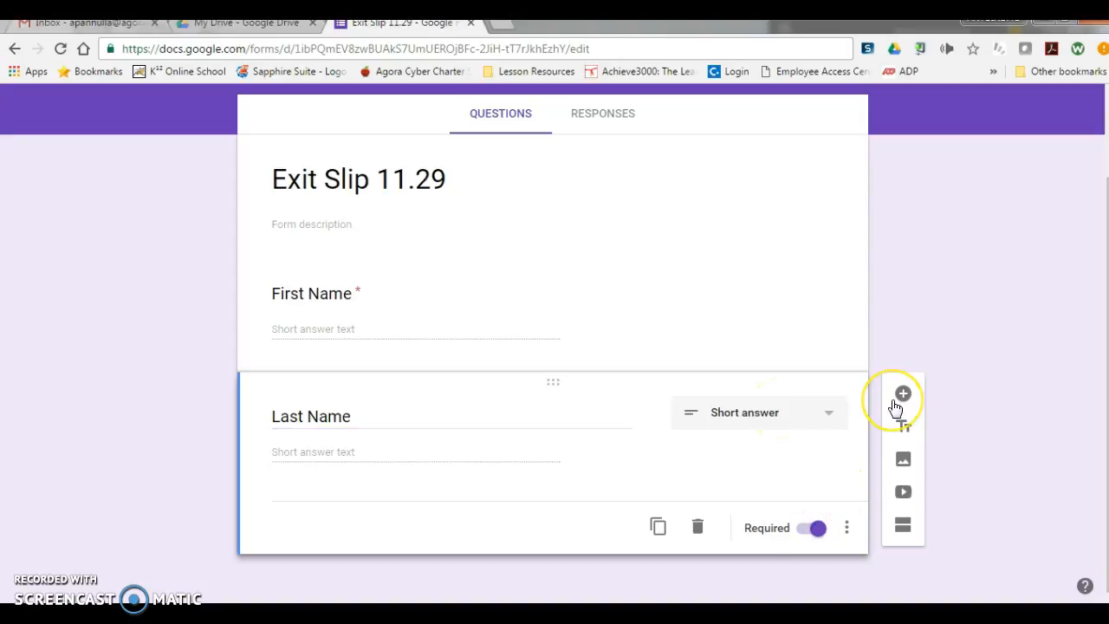
left_click(904, 394)
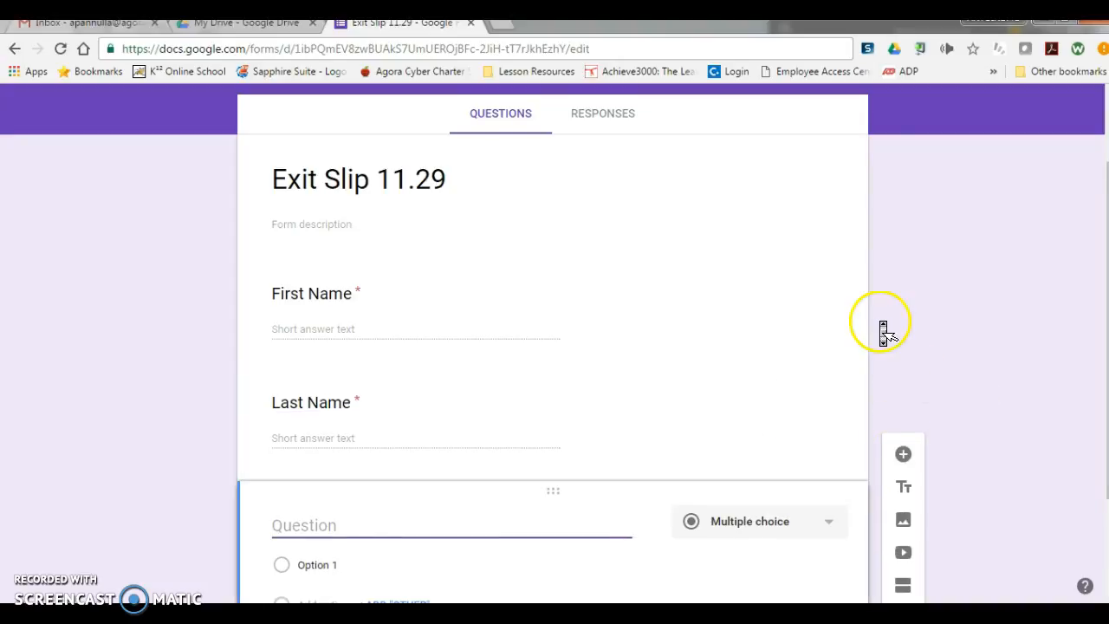
type("Teacher")
left_click(775, 390)
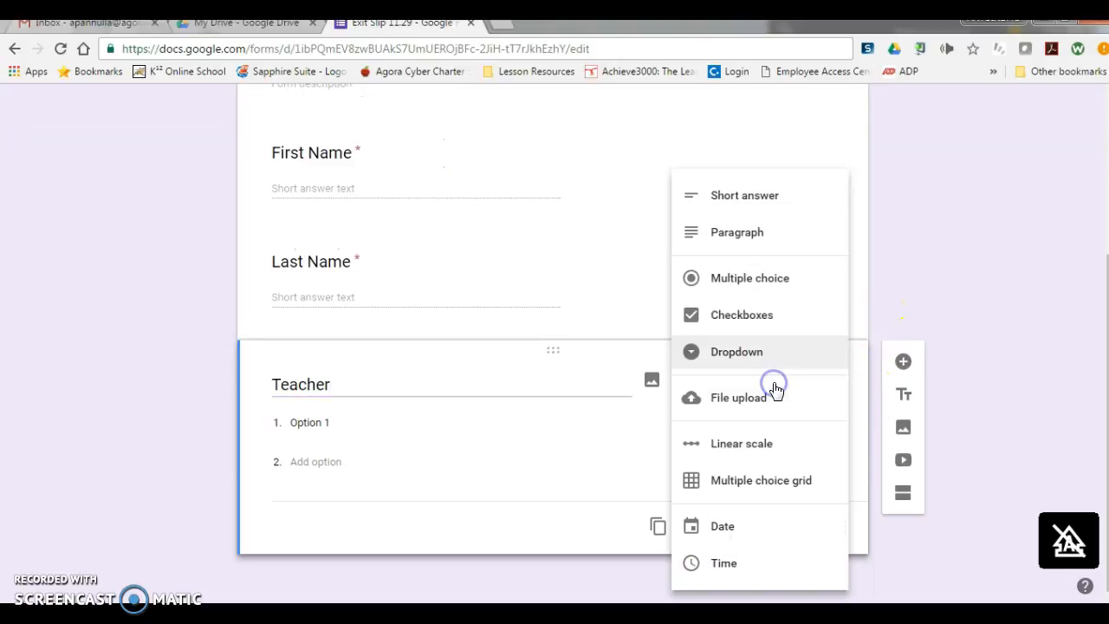
left_click(775, 278)
Step: Enter the three teachers' names as answer options of the Teacher question and make it required
left_click(335, 423)
type("Mrs. Walsh")
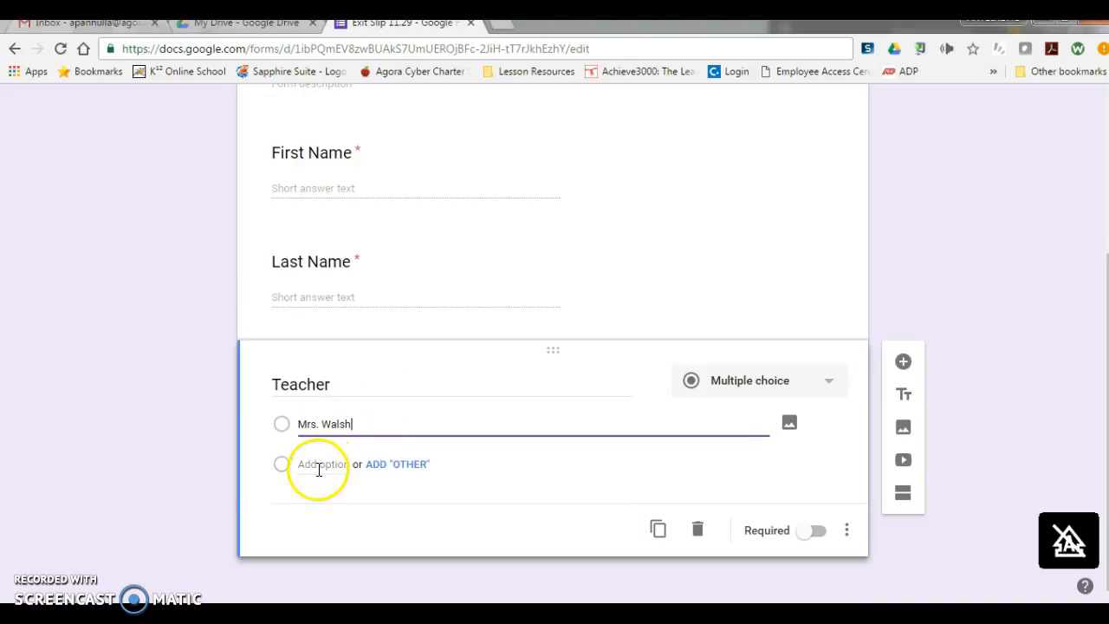
left_click(317, 464)
type("Mrs. MacLacklin")
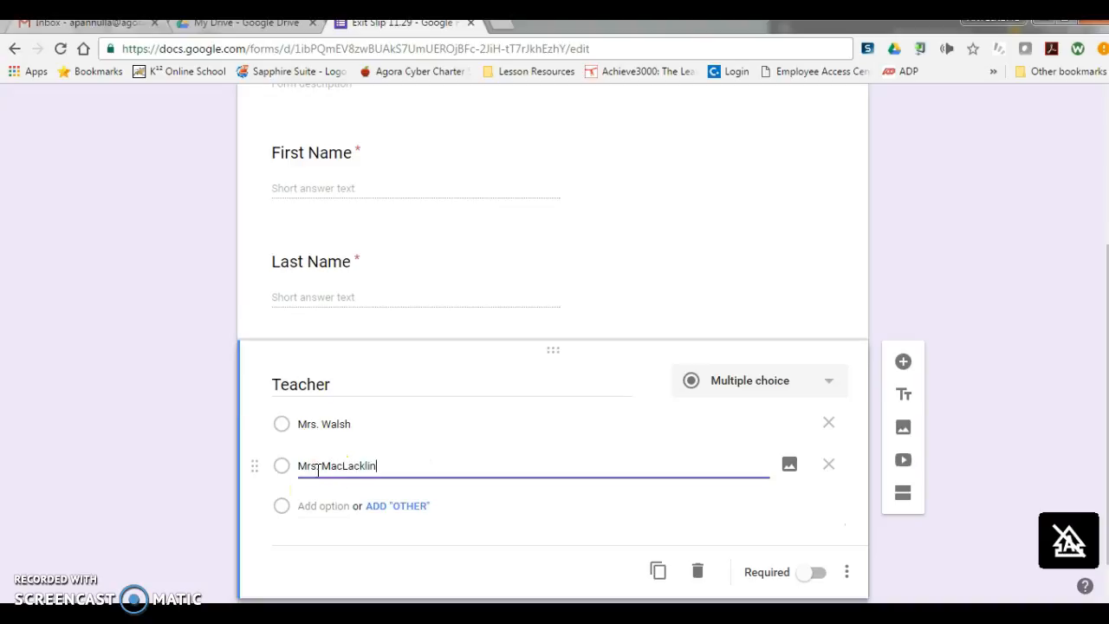
left_click(320, 506)
type("Mrs.")
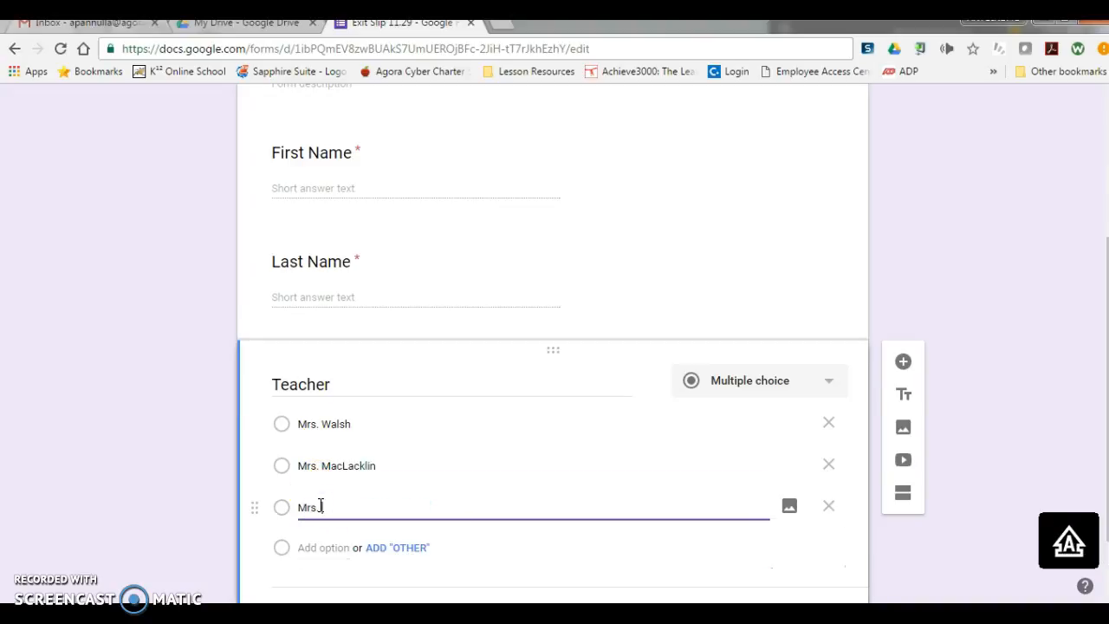
type("s. Pannulla")
scroll(964, 169, "down", 1)
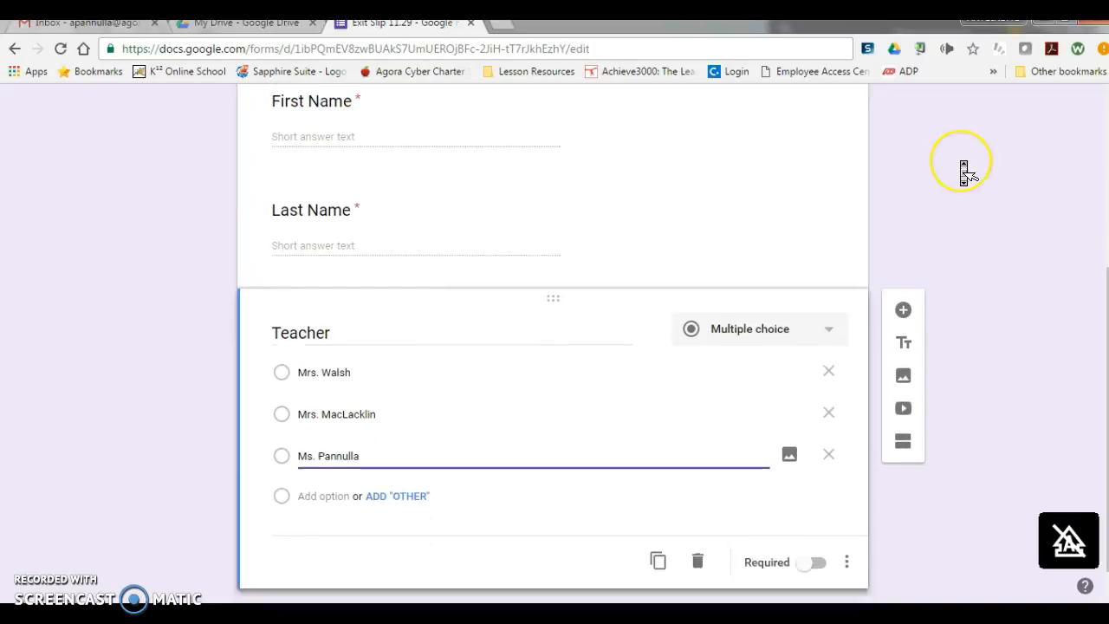
left_click(815, 529)
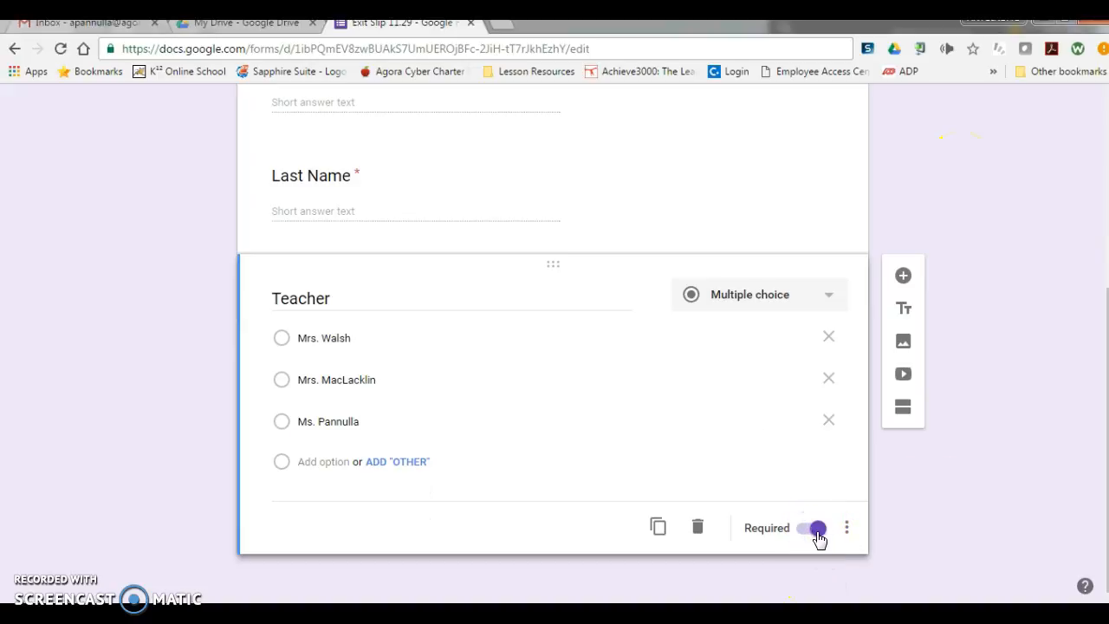
Step: Add a multiple-choice question reading "1. What is a synonym for happy?" below the Teacher question
left_click(902, 274)
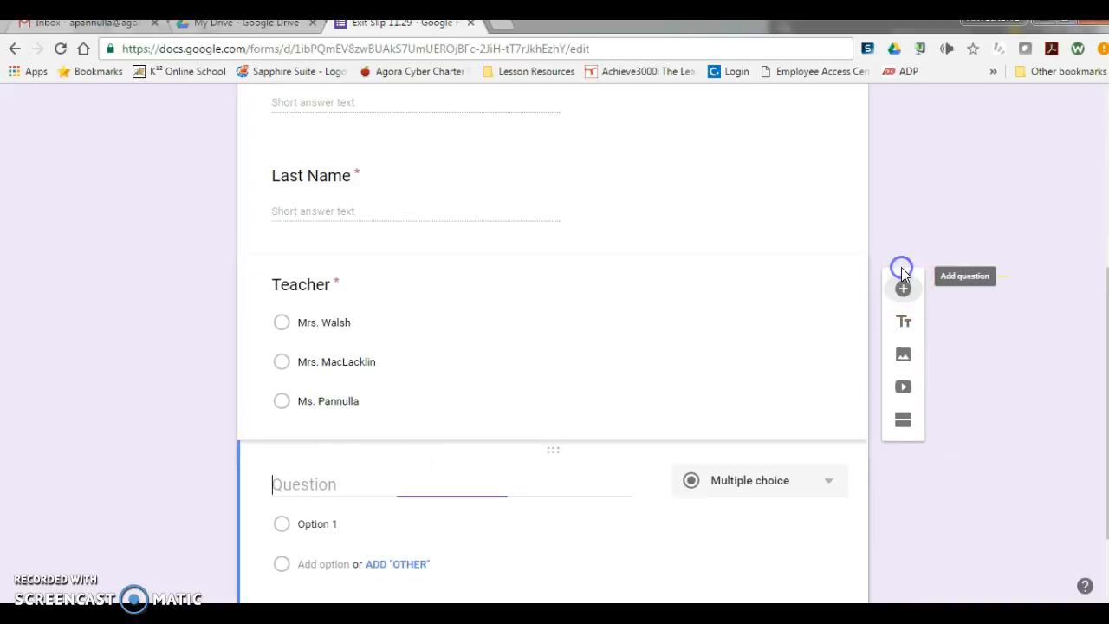
type("1. Wha")
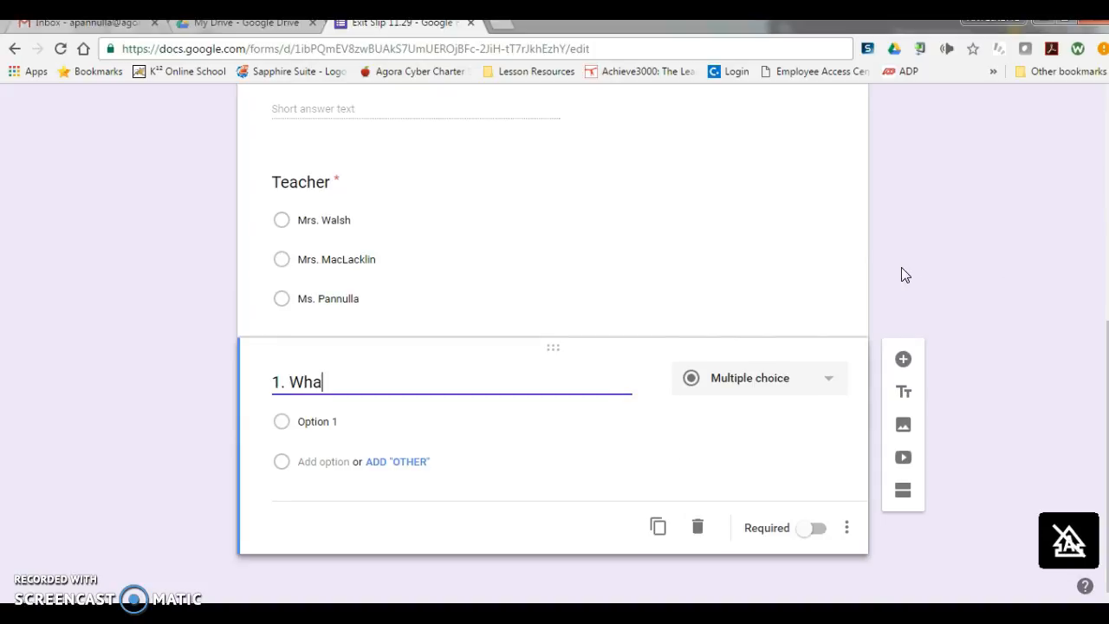
type("t is a synon")
key("BackSpace")
key("BackSpace")
key("BackSpace")
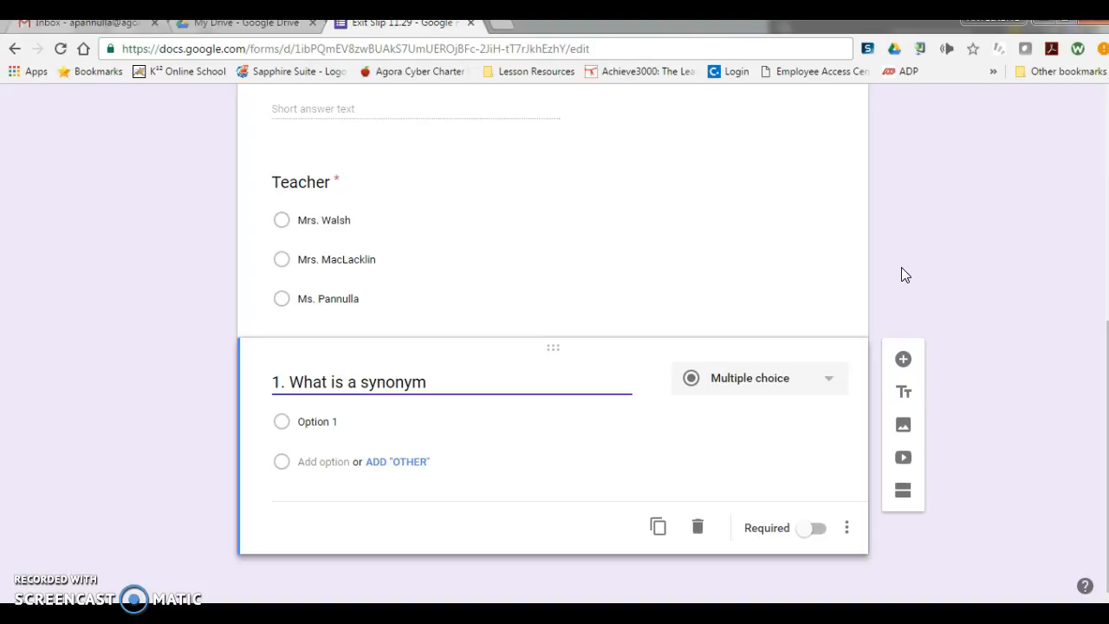
left_click(743, 271)
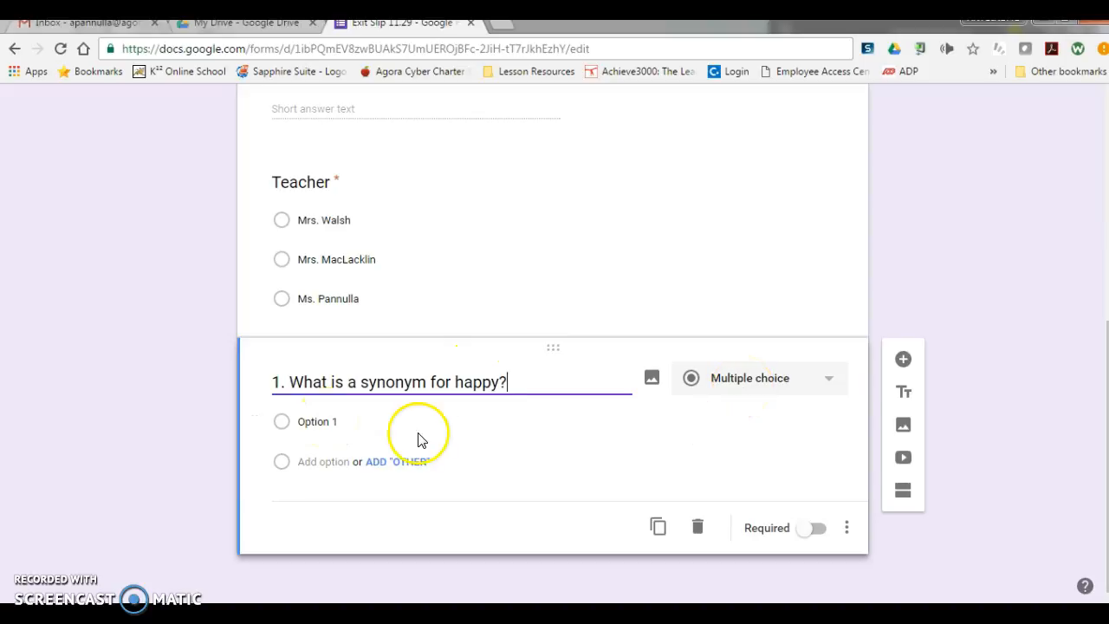
Step: Enter "glad" and "sad" as the first two answer options of the synonym question
left_click(375, 423)
type("glad")
left_click(339, 462)
type("sad")
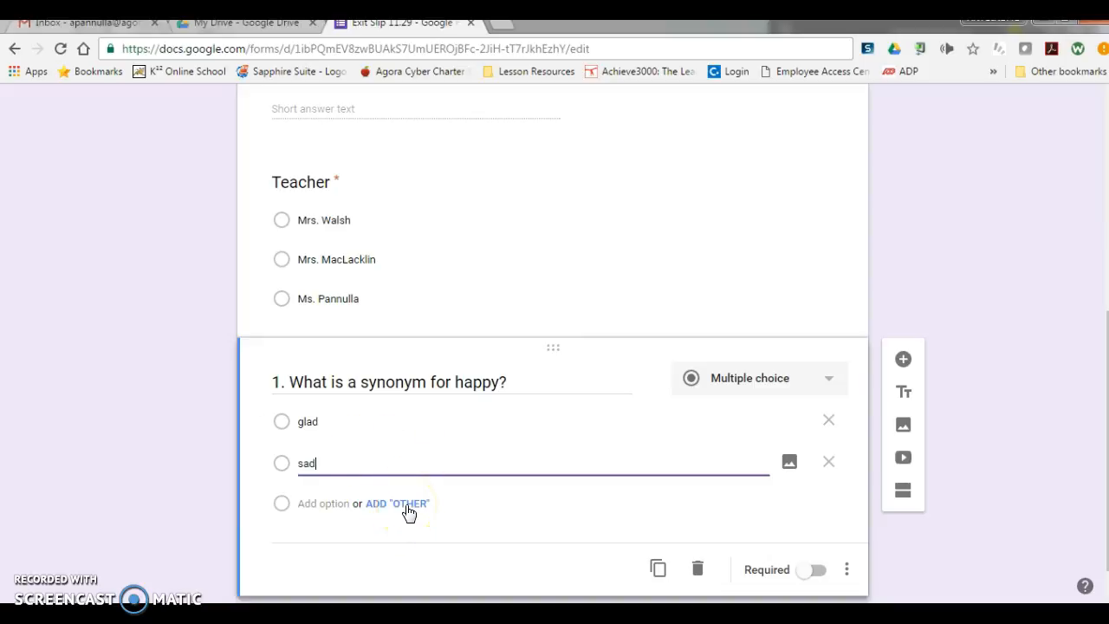
left_click(404, 506)
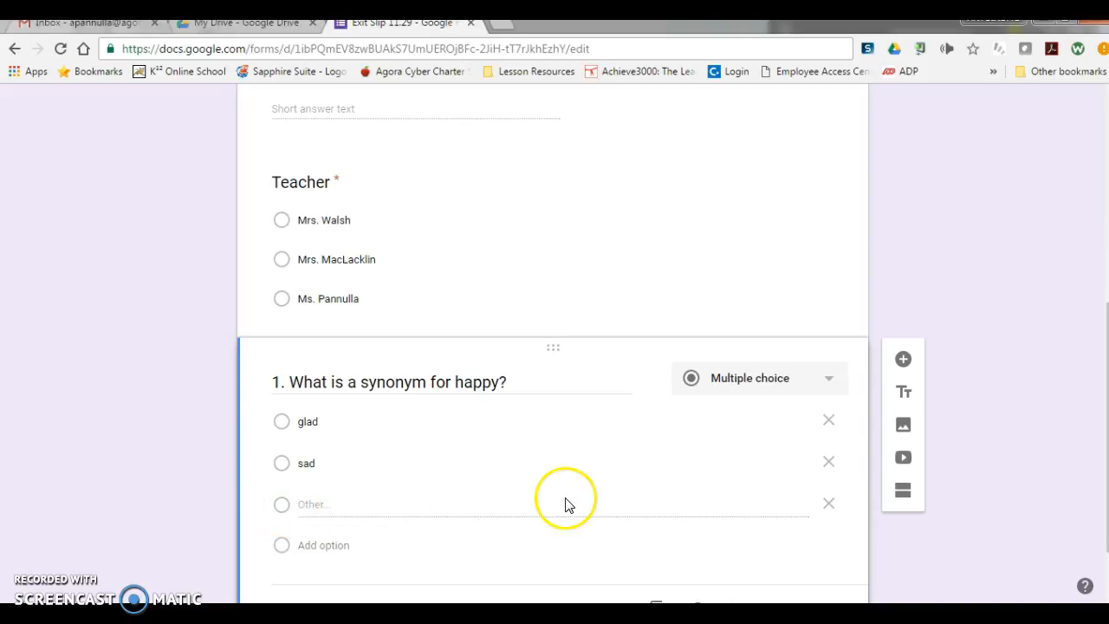
left_click(832, 506)
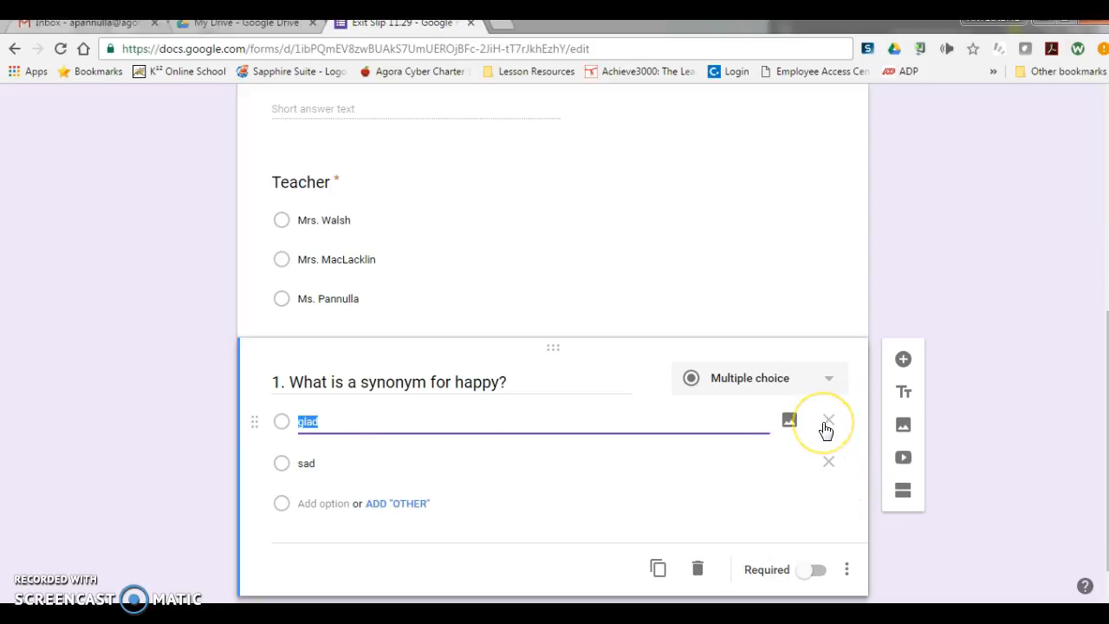
left_click(305, 421)
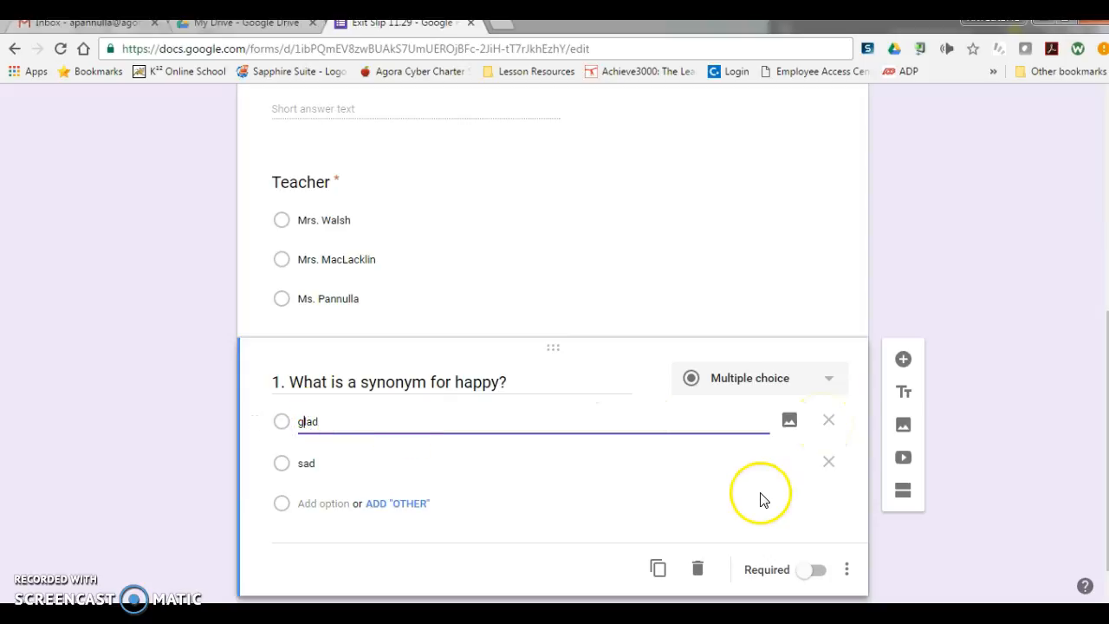
Step: Add "gloomy" as the third answer option of the synonym question and make the question required
left_click(320, 502)
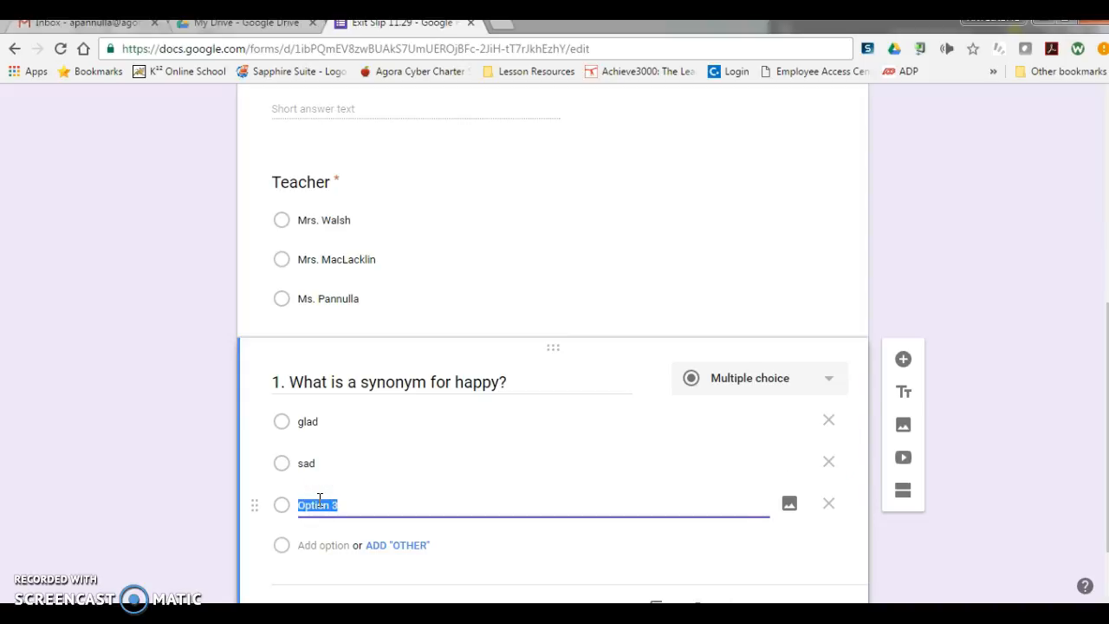
type("gloomy")
scroll(632, 416, "down", 1)
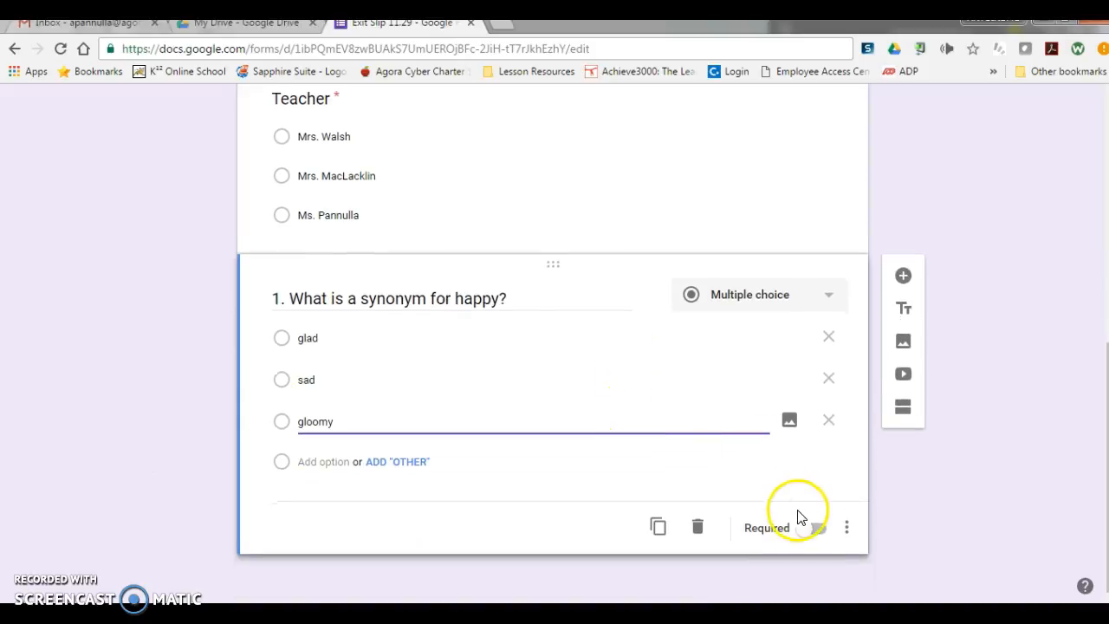
left_click(819, 528)
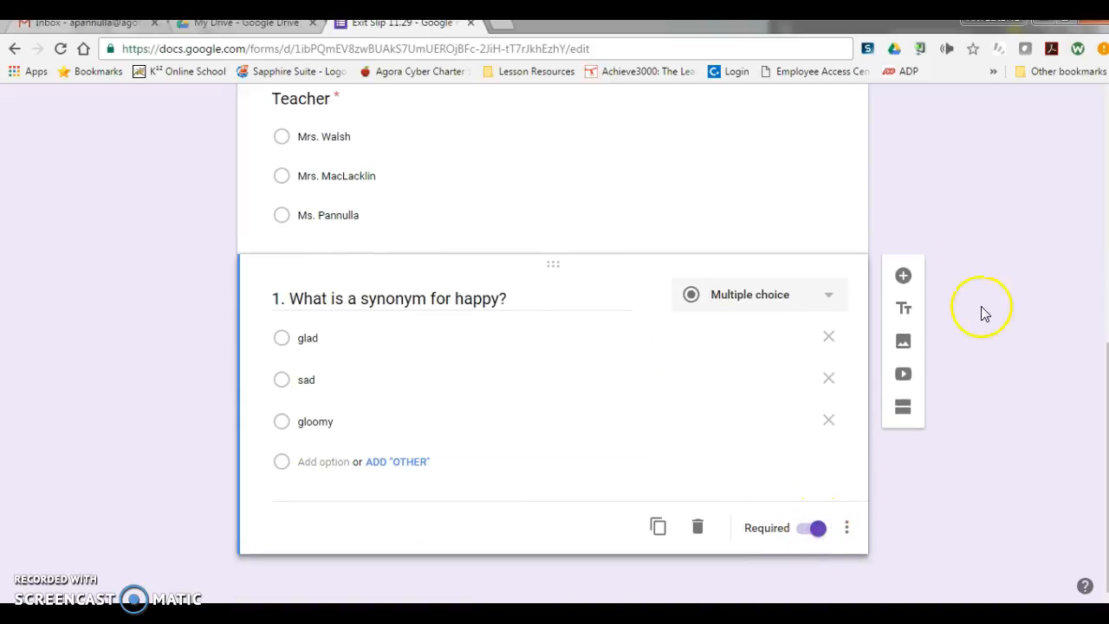
Step: Add a multiple-choice question reading "2. Who is in the image?" below the synonym question
left_click(905, 277)
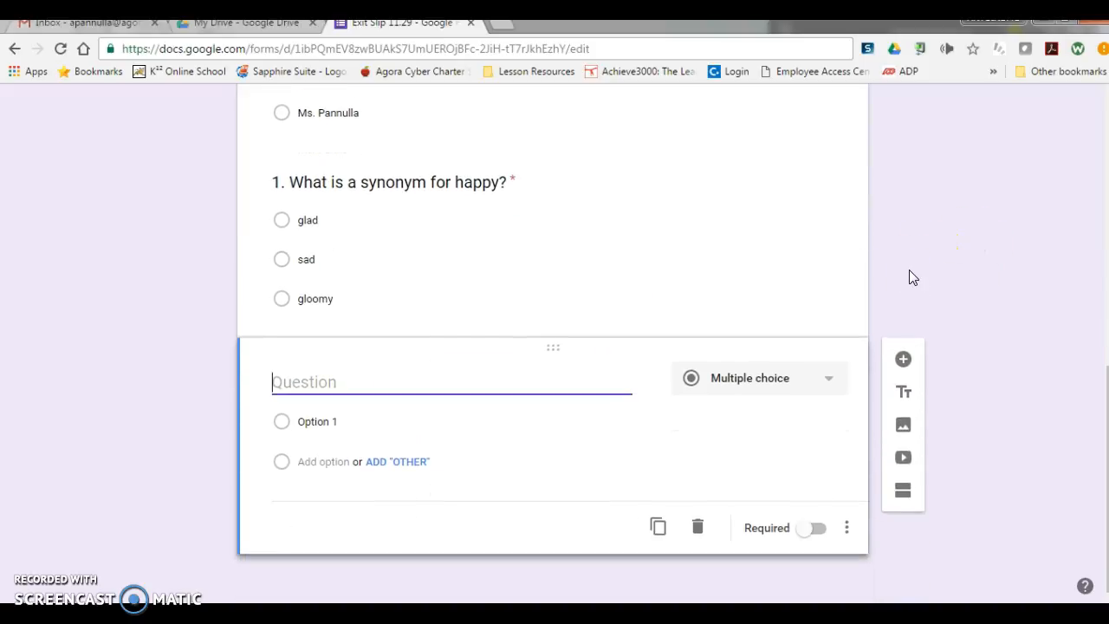
type("2. ")
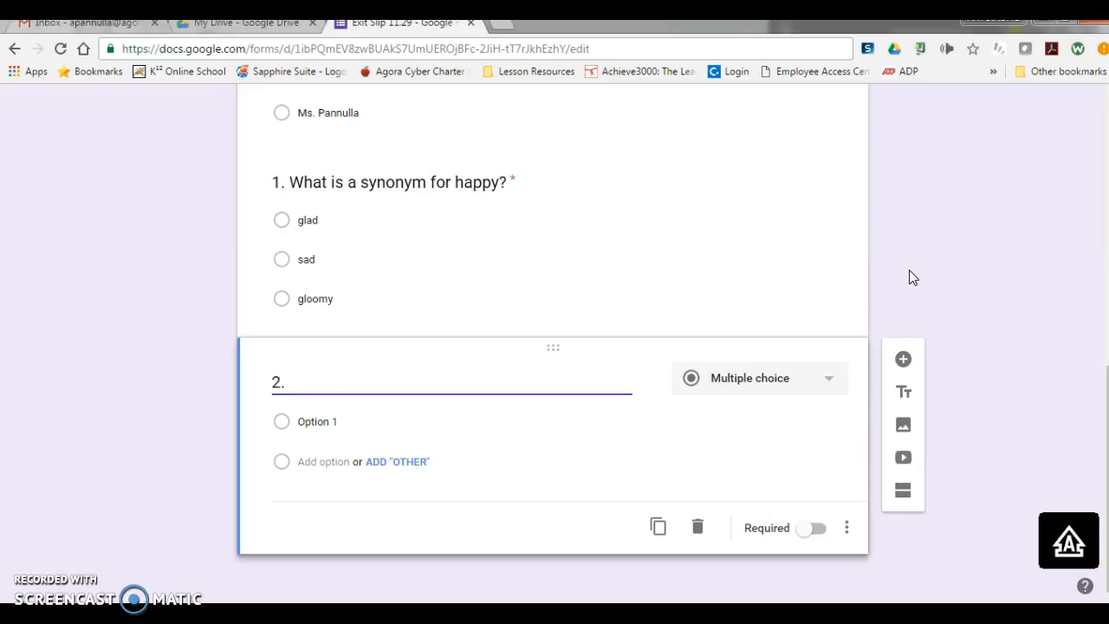
type("Who is in the image?")
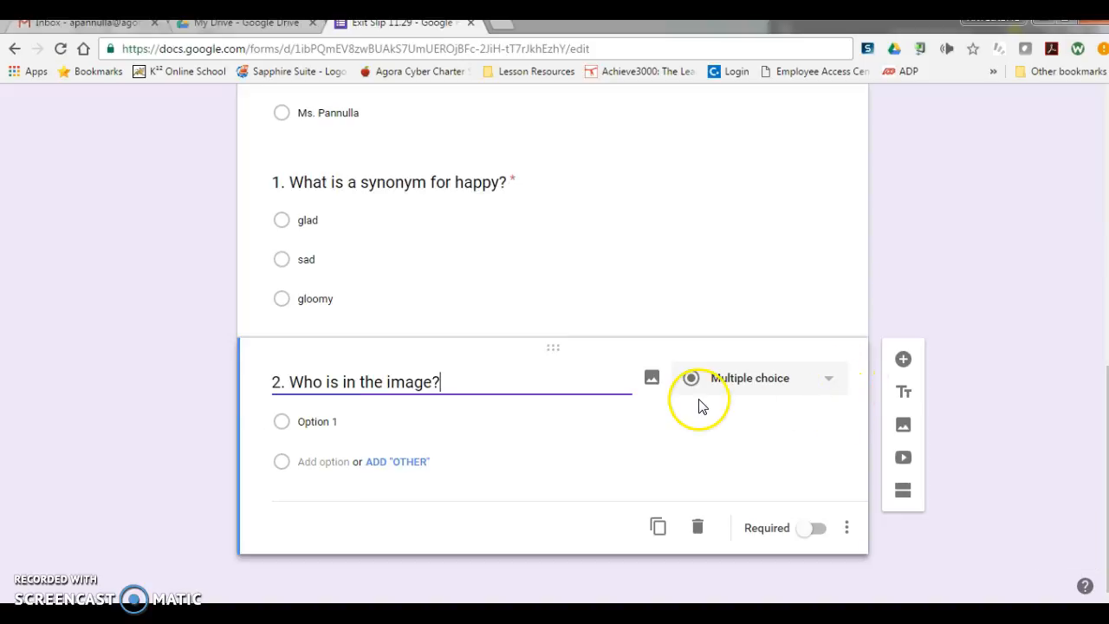
Step: Search for images of "anne frank" and insert the first result below question 2
left_click(905, 427)
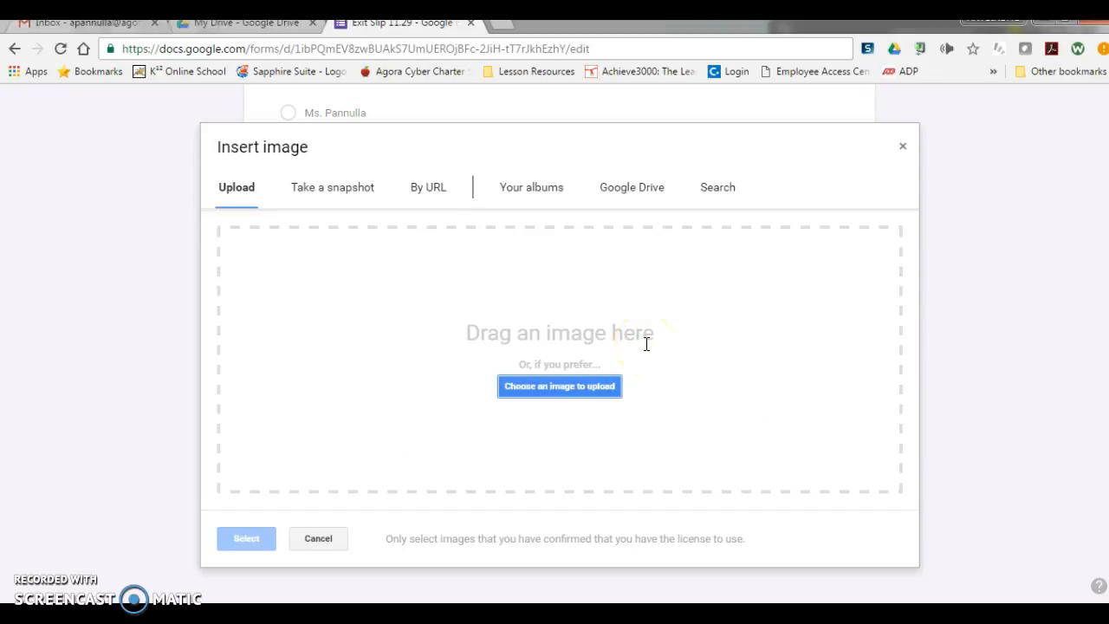
left_click(711, 197)
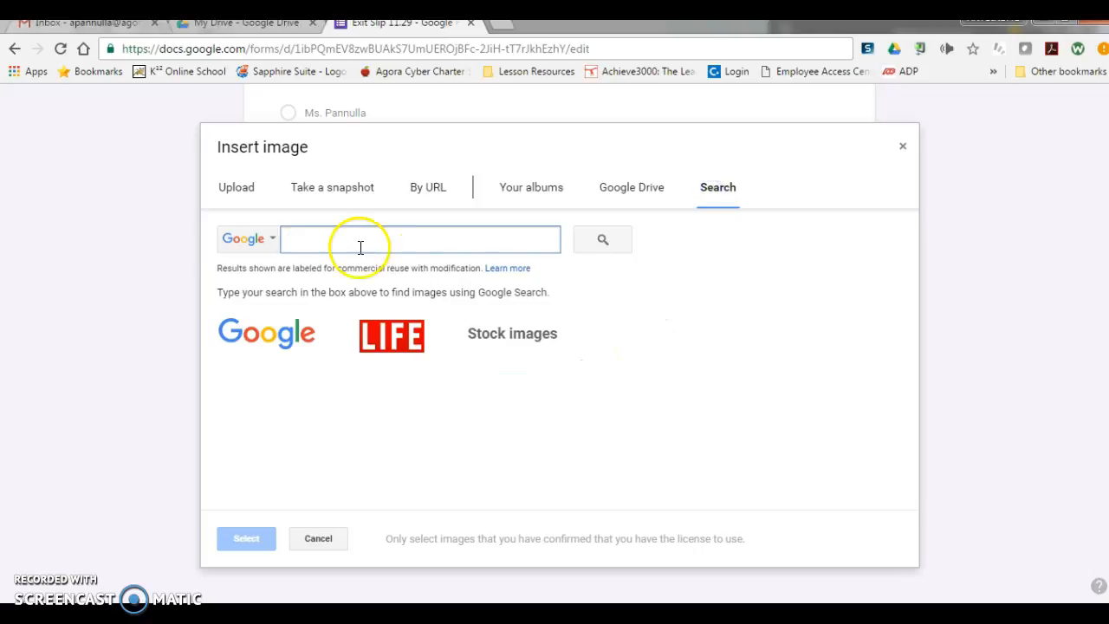
type("anne f")
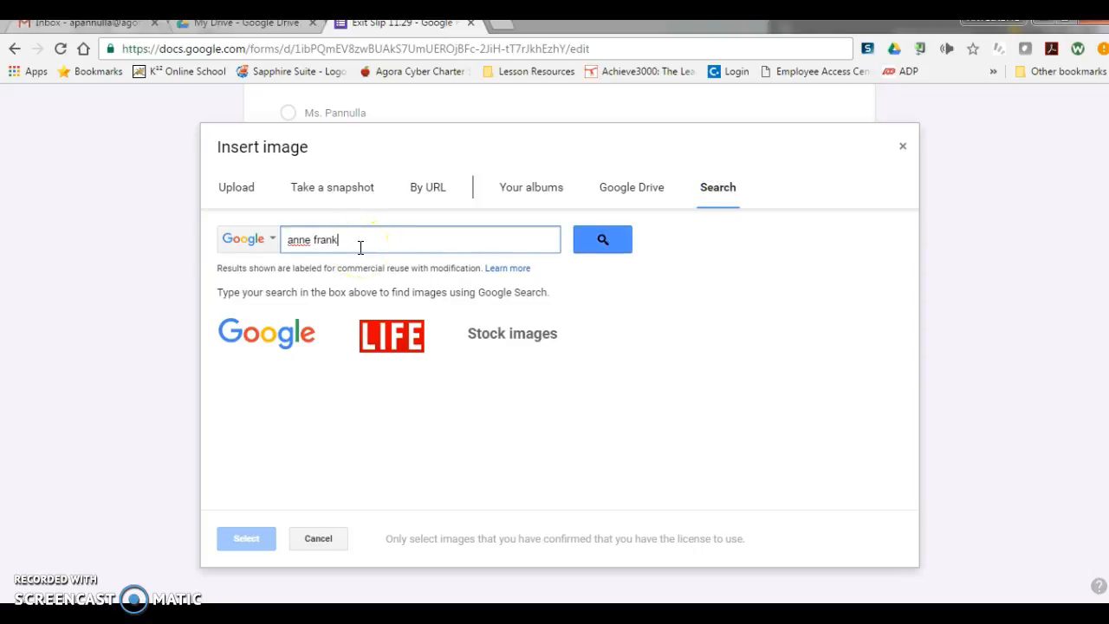
type("rank")
key("Return")
left_click(266, 425)
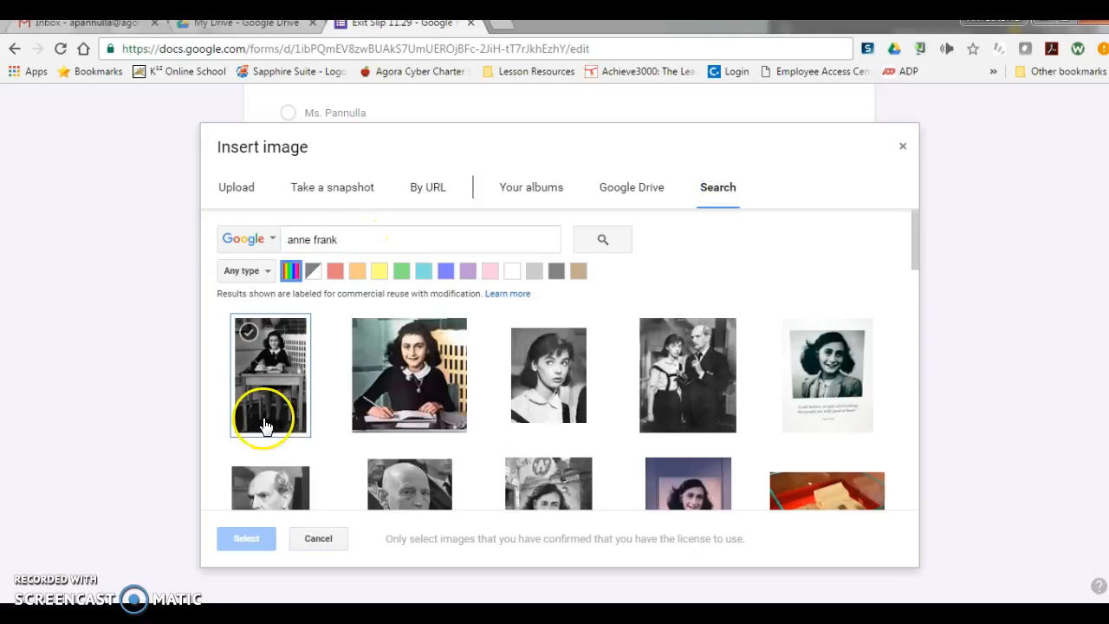
left_click(247, 540)
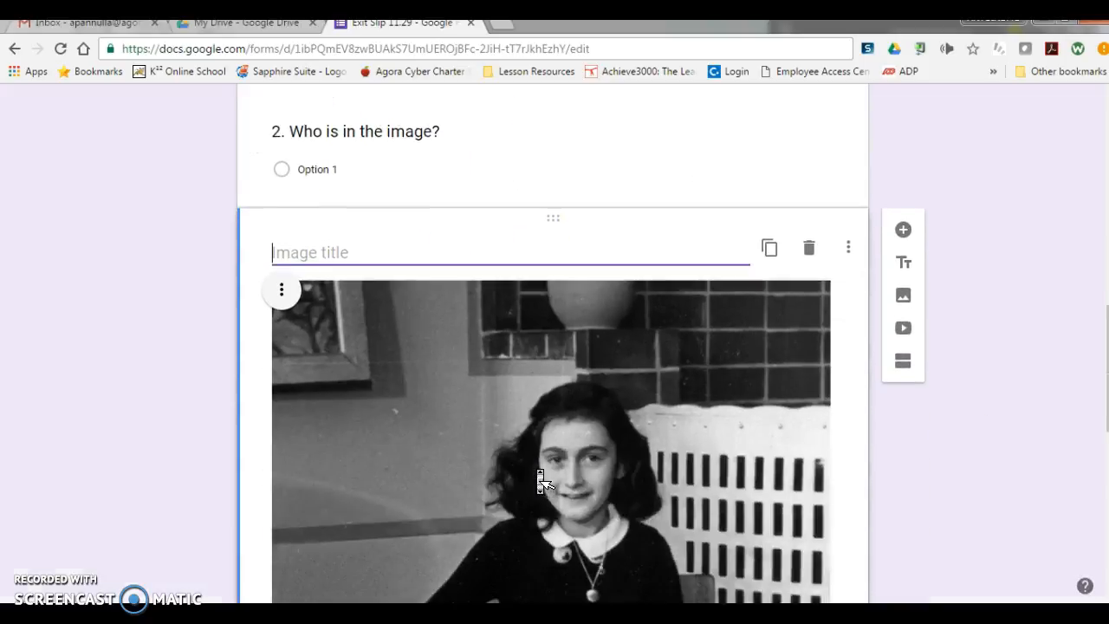
Step: Enter "Anne Frank", "Otto Frank" and "Margot Frank" as the answer options of question 2
scroll(361, 329, "up", 2)
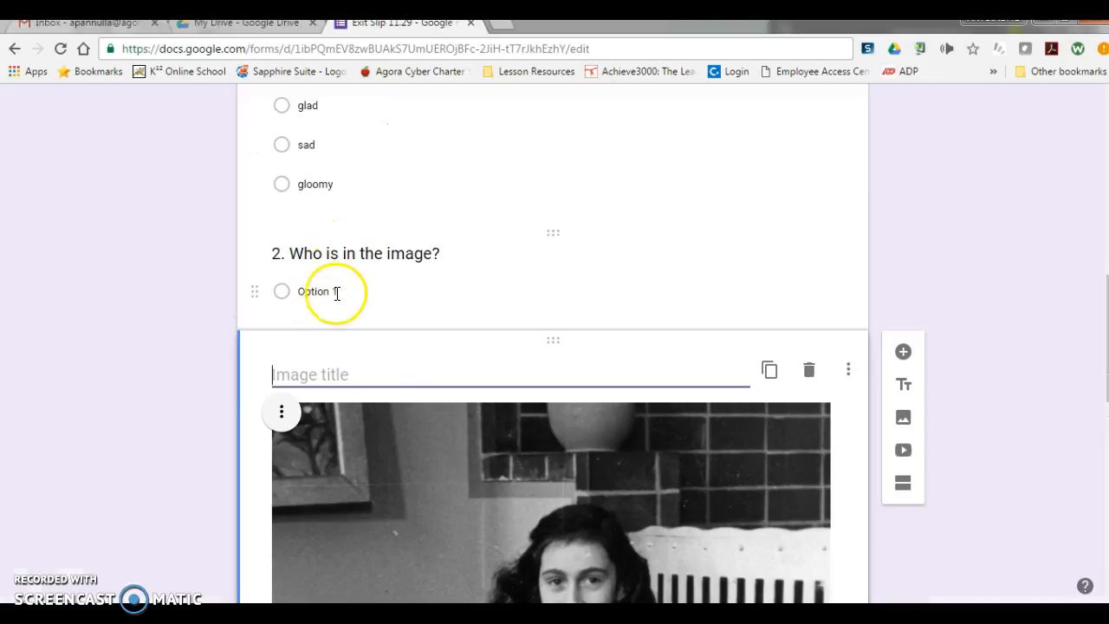
scroll(396, 366, "down", 8)
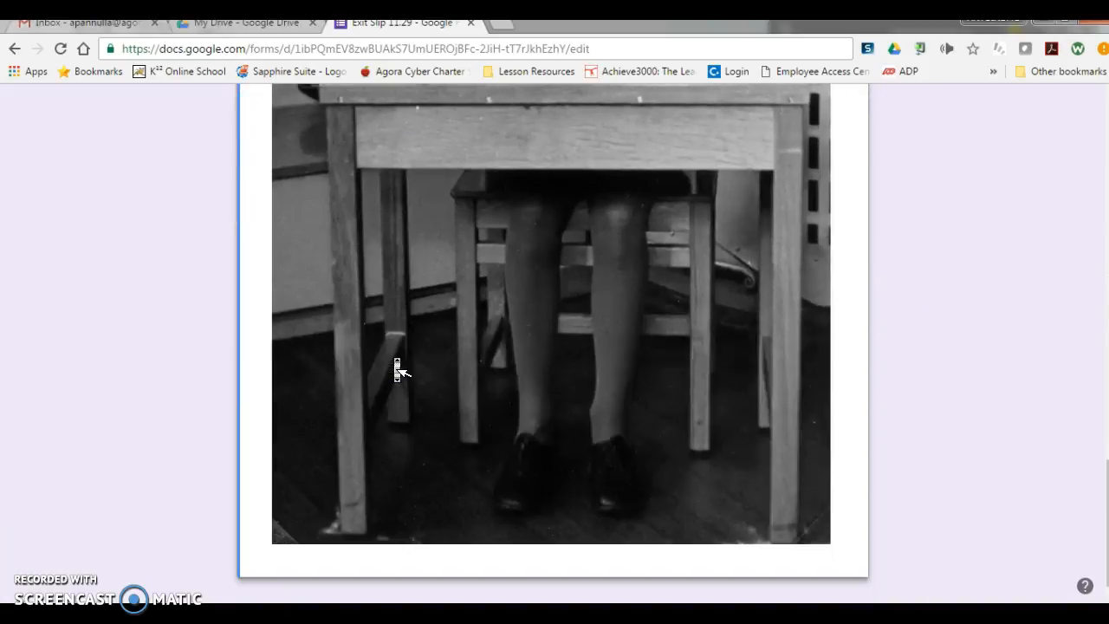
scroll(396, 366, "up", 6)
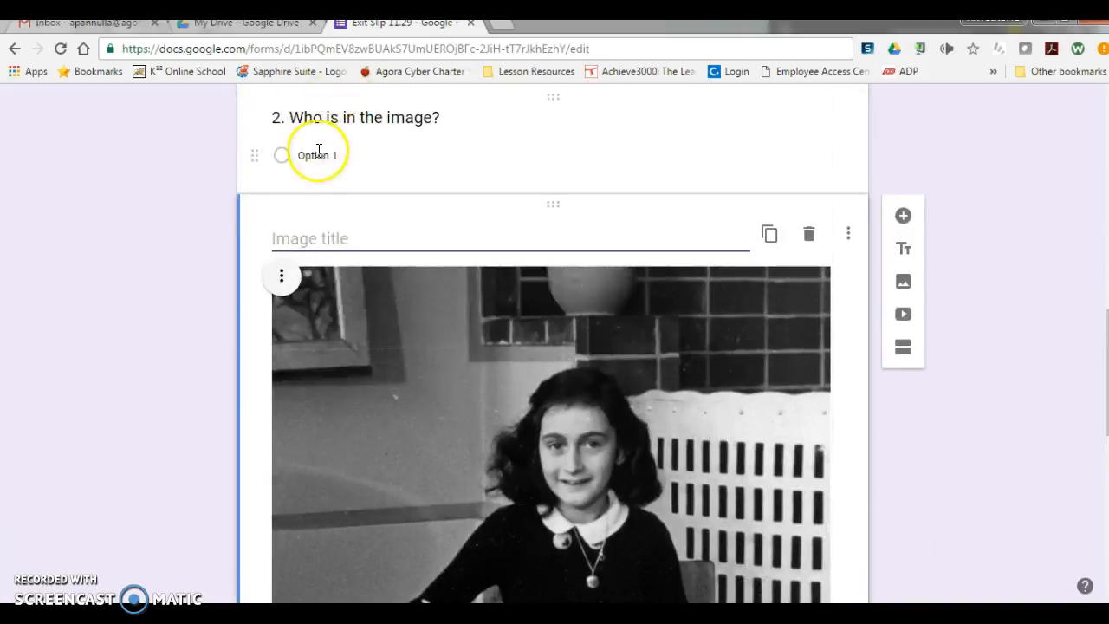
left_click(319, 152)
type("Anne Frank")
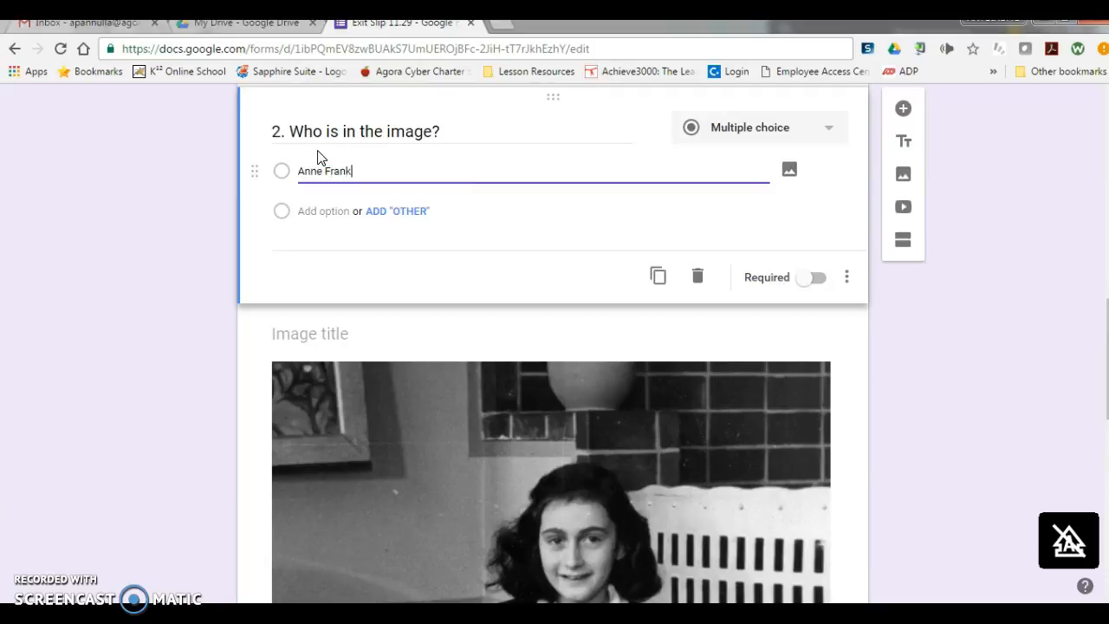
left_click(321, 210)
type("Otto Frank")
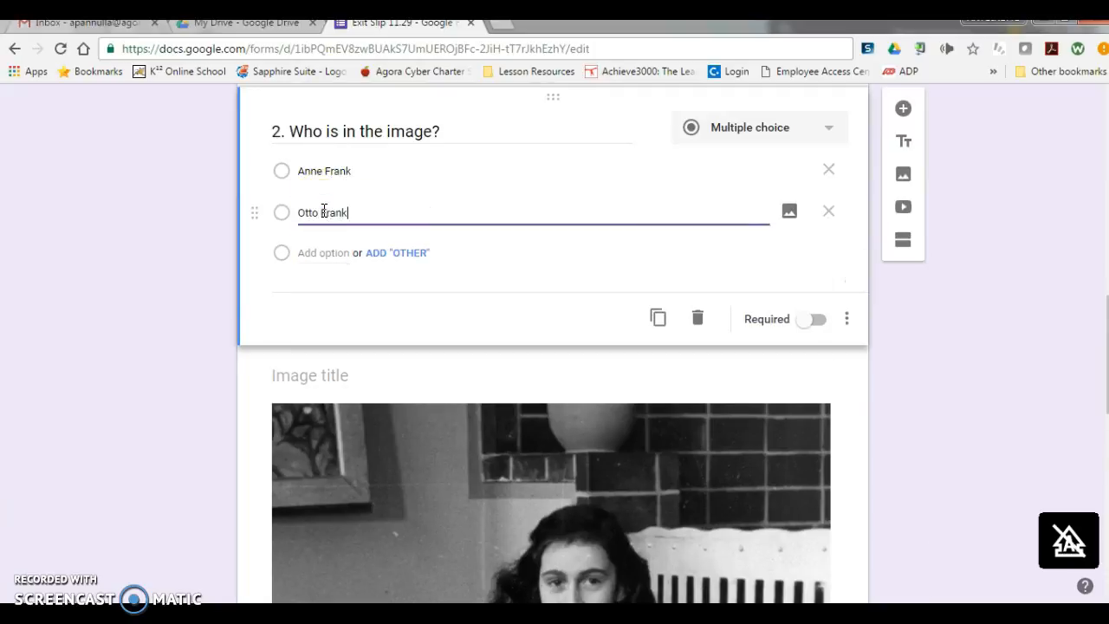
left_click(322, 252)
type("Margot Frank")
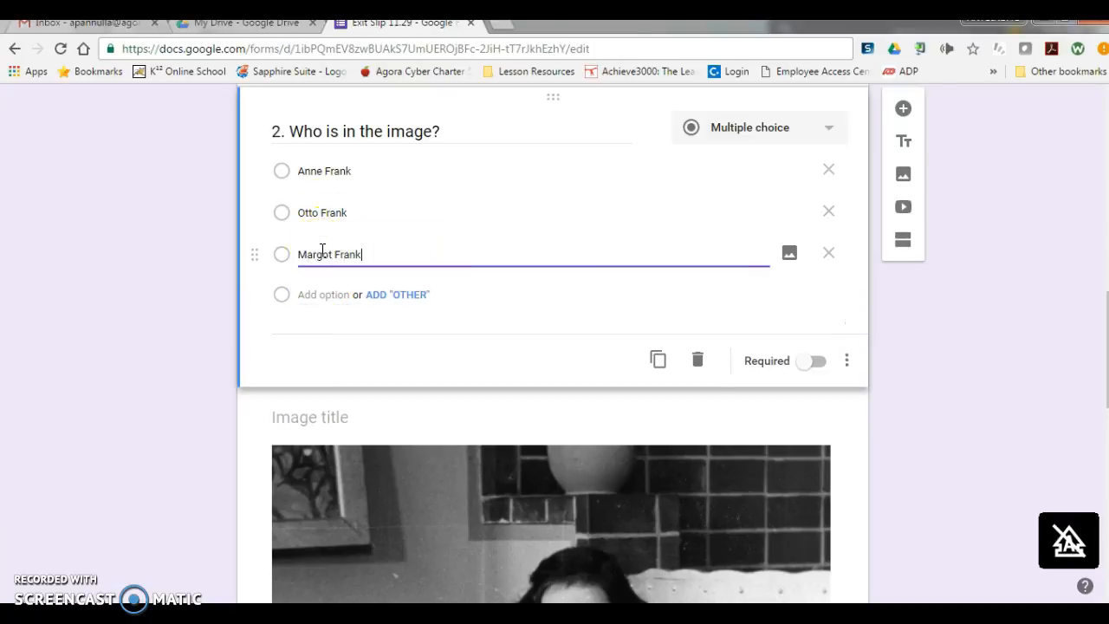
Step: Reword question 2 as "2. Who is in the image below?" and make it required
triple_click(433, 131)
type("blo")
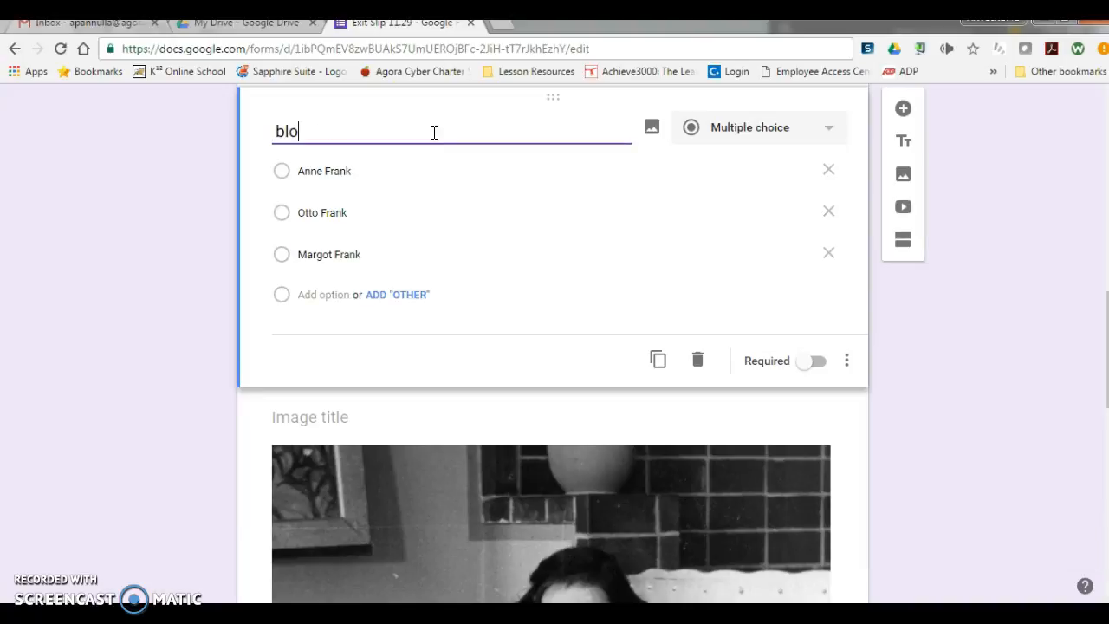
key("ctrl+z")
left_click(459, 167)
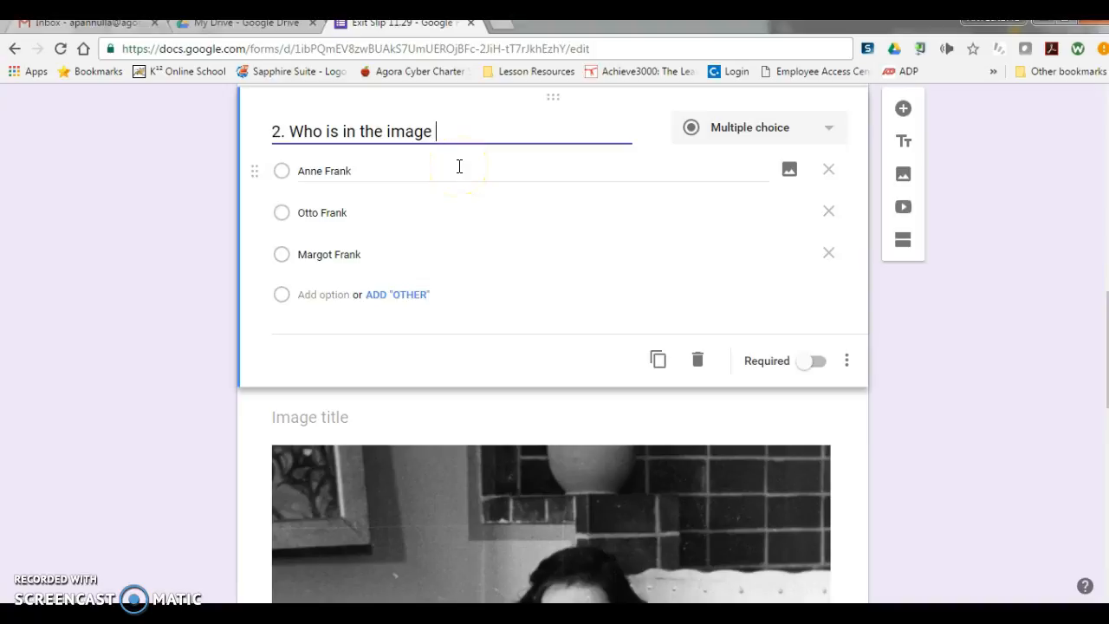
scroll(459, 169, "down", 3)
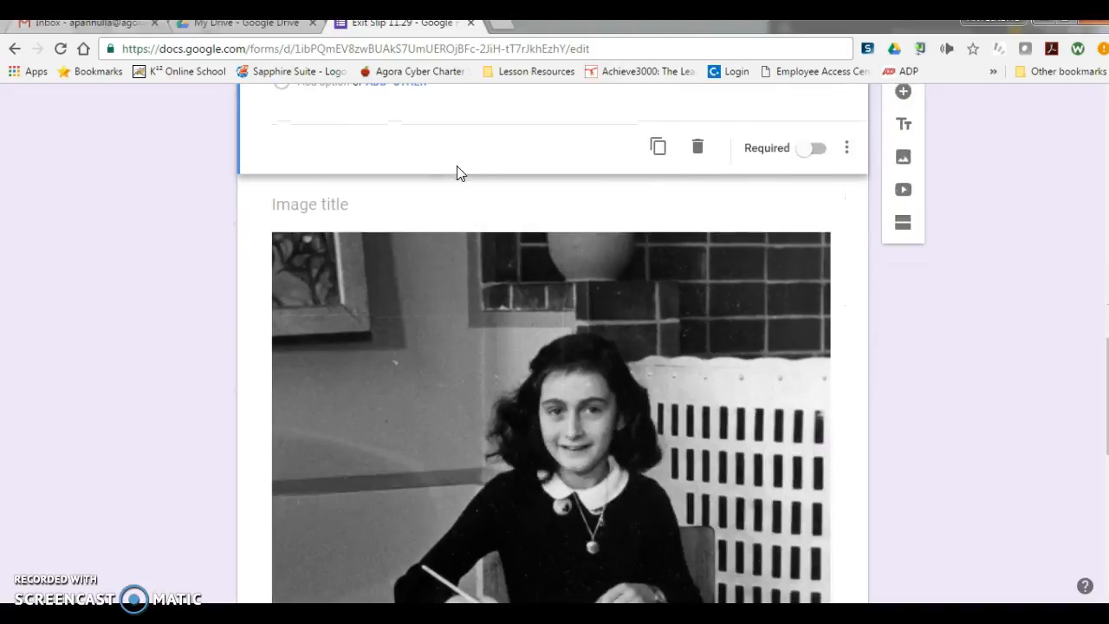
left_click(817, 146)
left_click(819, 150)
Step: Add a new blank multiple-choice question and place it below the Anne Frank image
scroll(448, 279, "up", 2)
scroll(448, 279, "down", 1)
middle_click(314, 309)
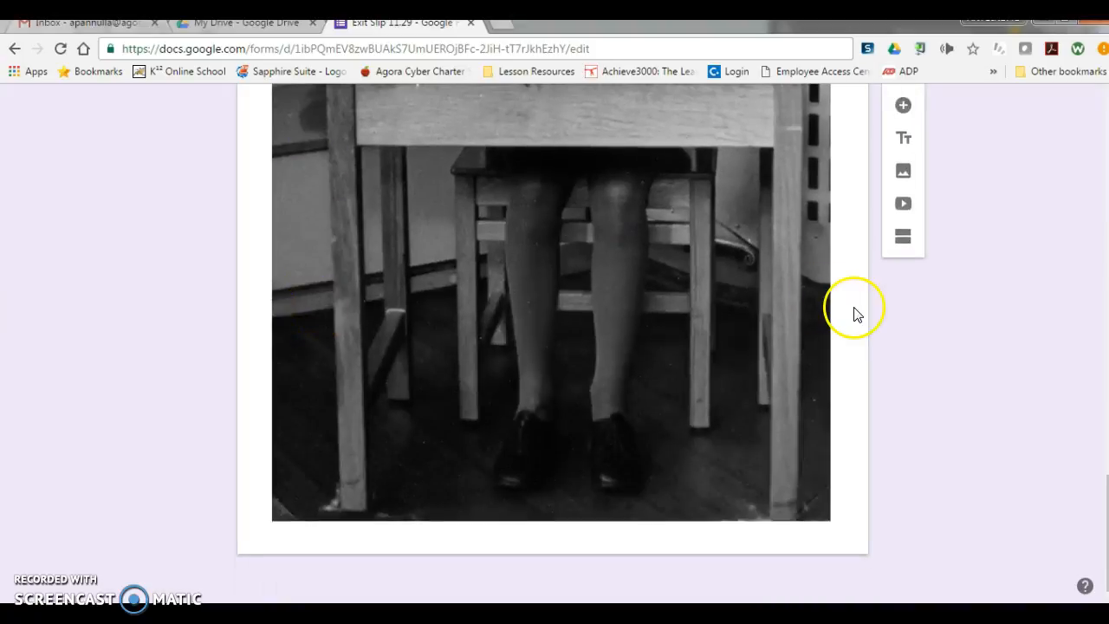
scroll(824, 297, "up", 4)
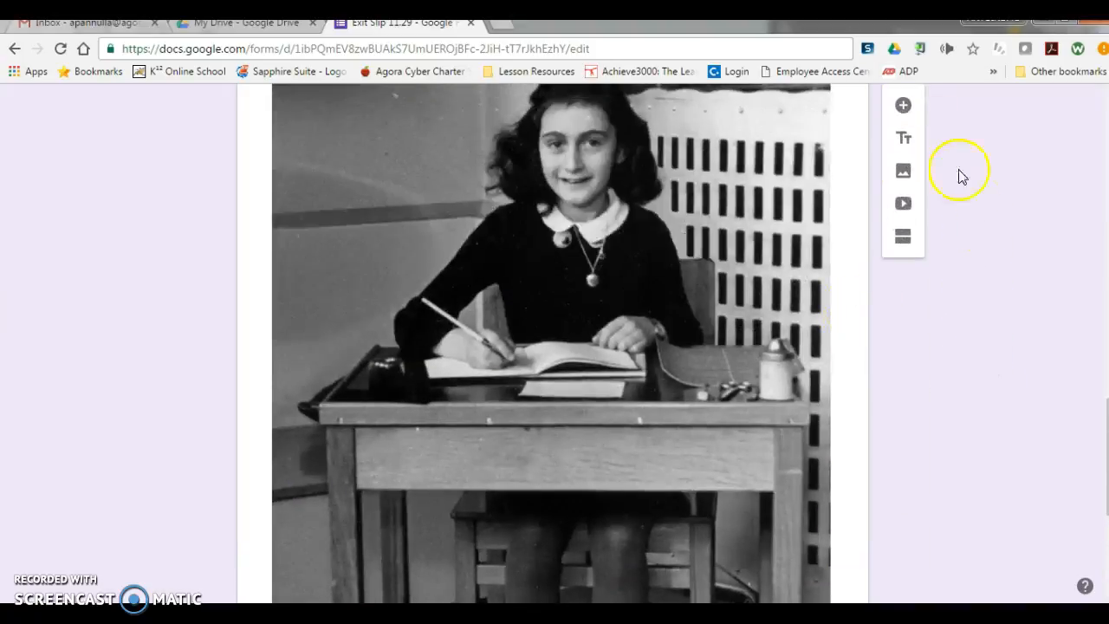
left_click(906, 107)
left_click_drag(526, 206, 453, 493)
scroll(456, 507, "up", 6)
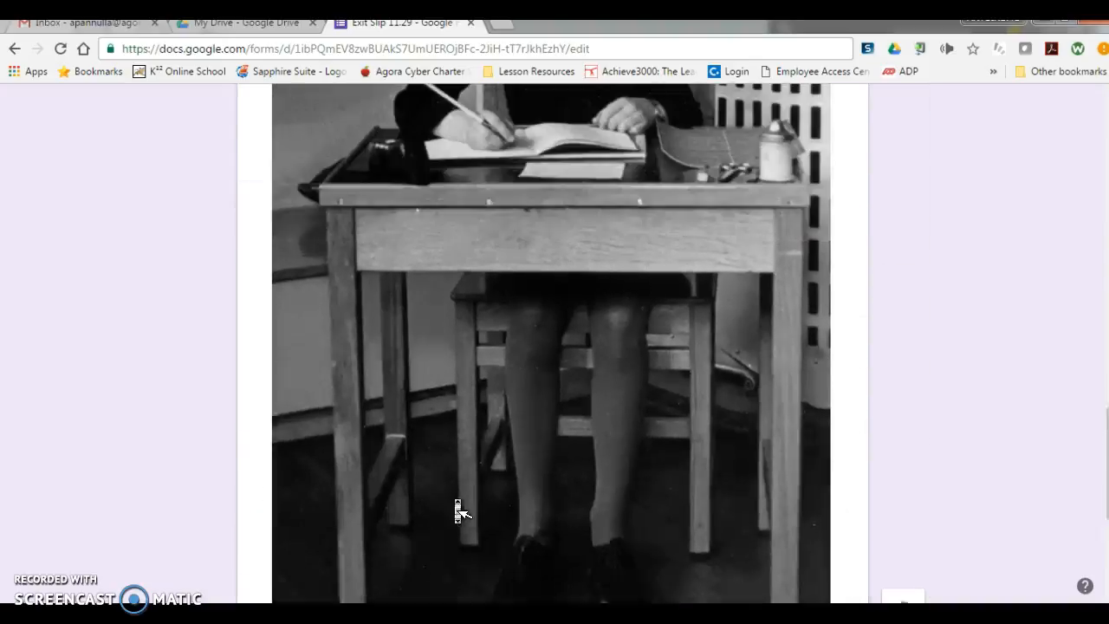
left_click(437, 393)
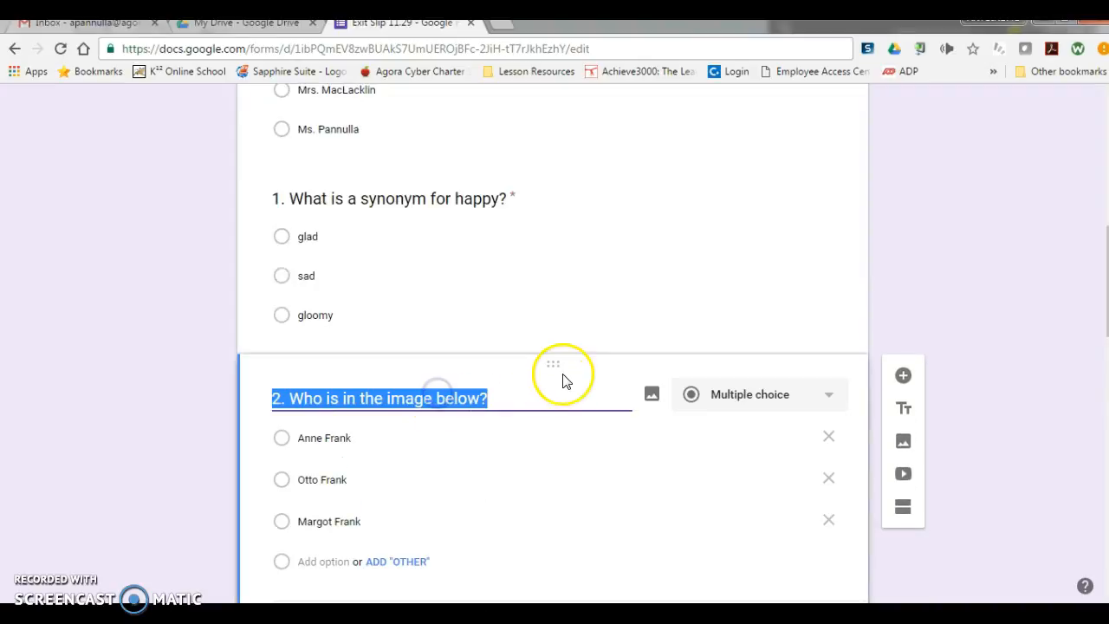
left_click_drag(554, 362, 513, 342)
scroll(520, 355, "down", 6)
scroll(515, 351, "down", 5)
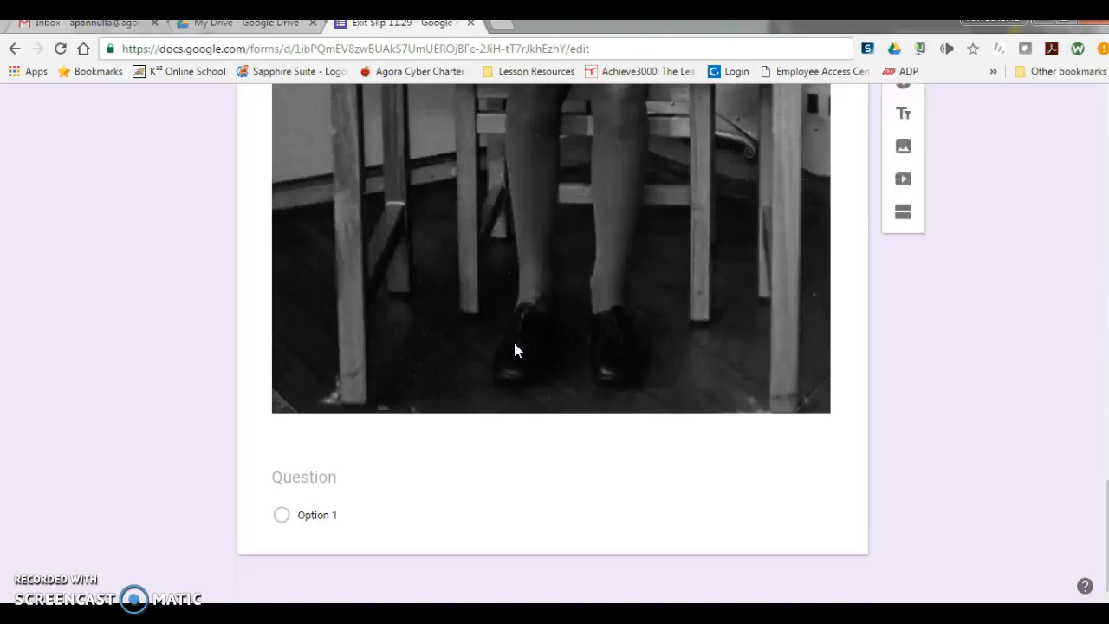
Step: Title the blank question "3. Check the boxes that contain adjectives" and set its type to Checkboxes
left_click(354, 499)
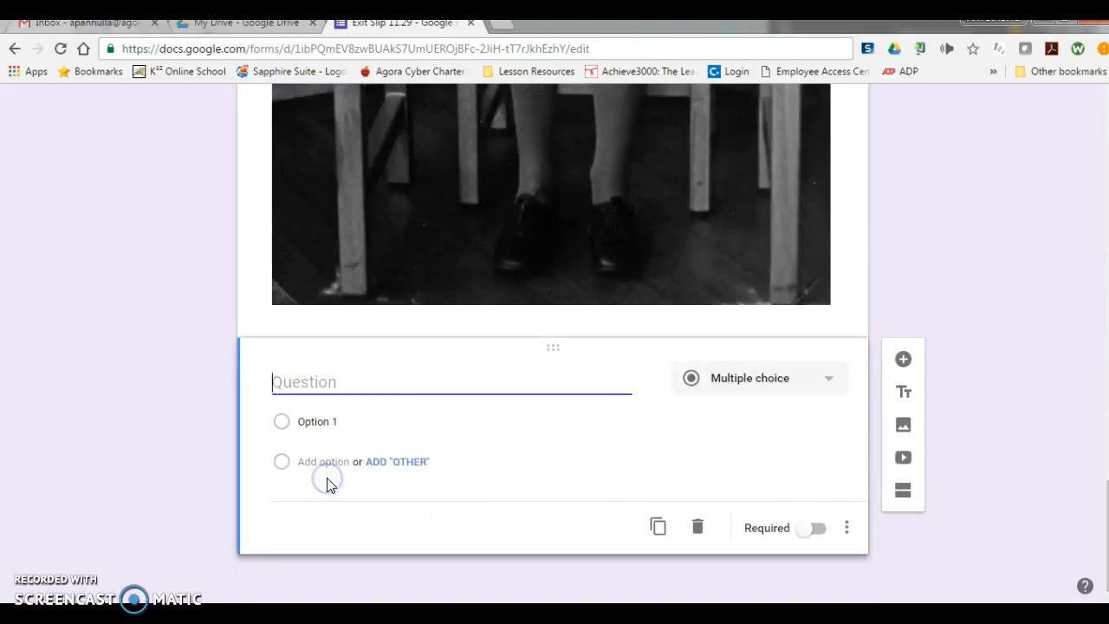
type("3. ")
type("W")
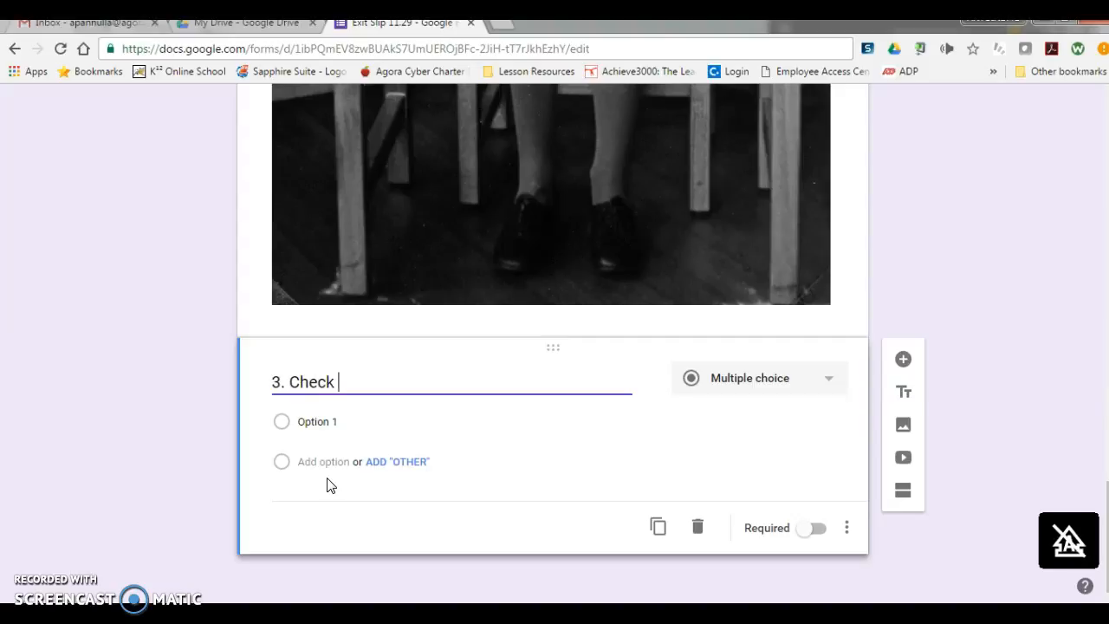
type("heck the boxes that contain adjectives")
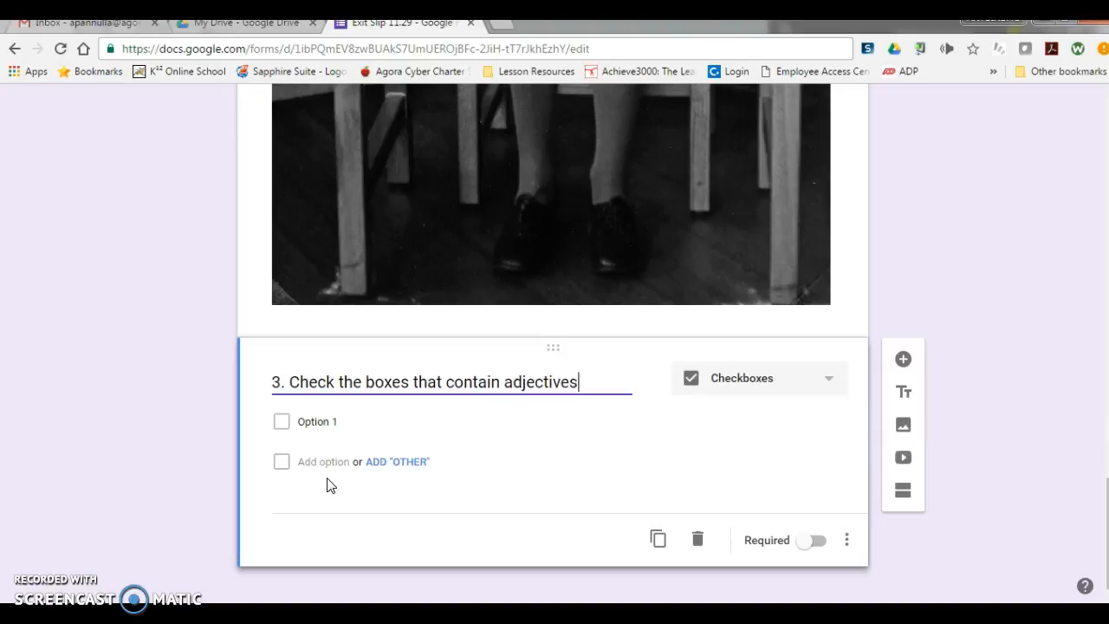
left_click(755, 386)
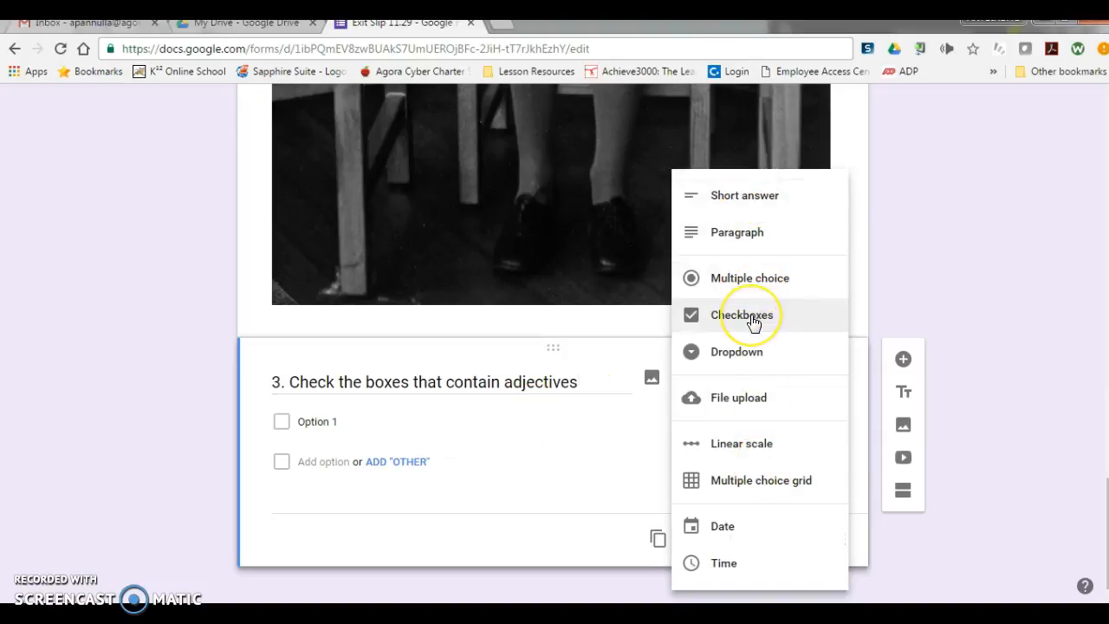
left_click(753, 323)
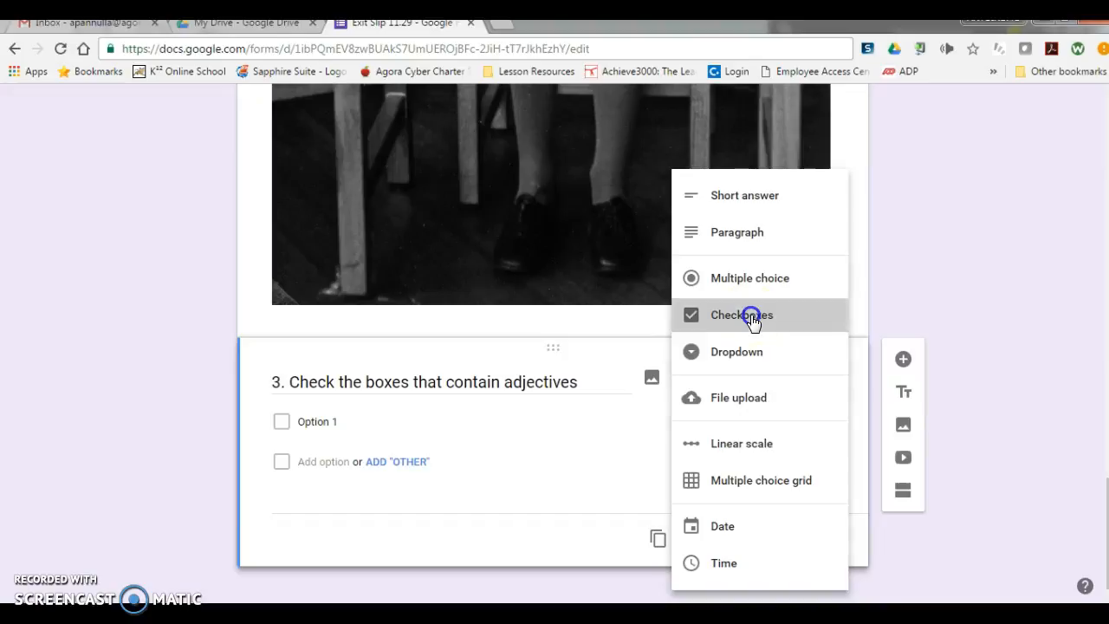
Step: Enter "pretty", "running", "store" and "funky" as the checkbox options of question 3 and make it required
left_click(309, 421)
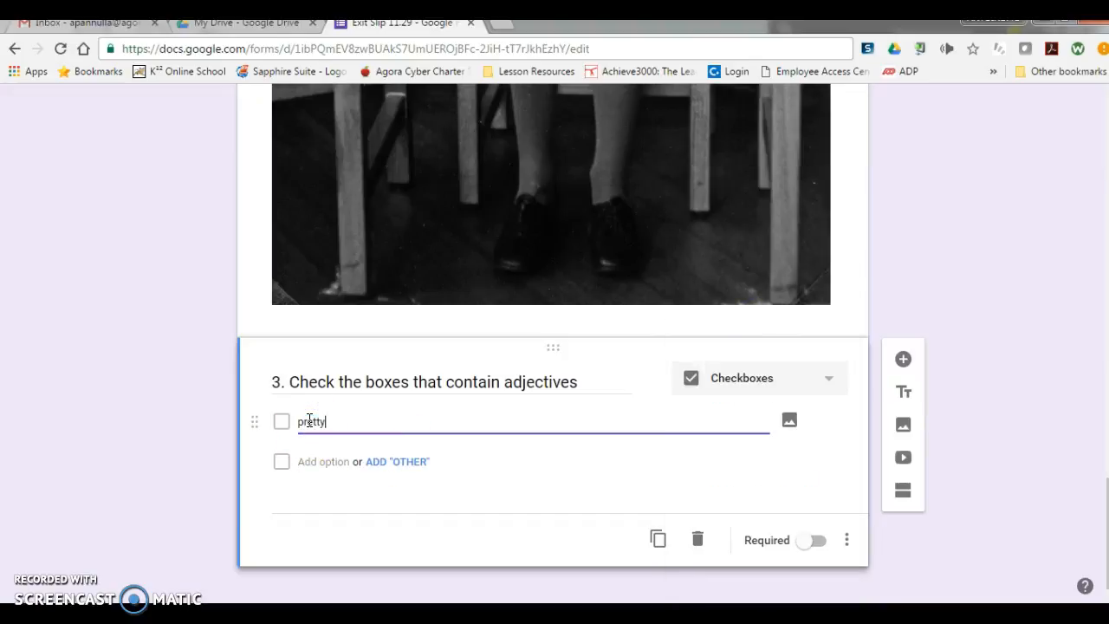
left_click(321, 460)
type("running")
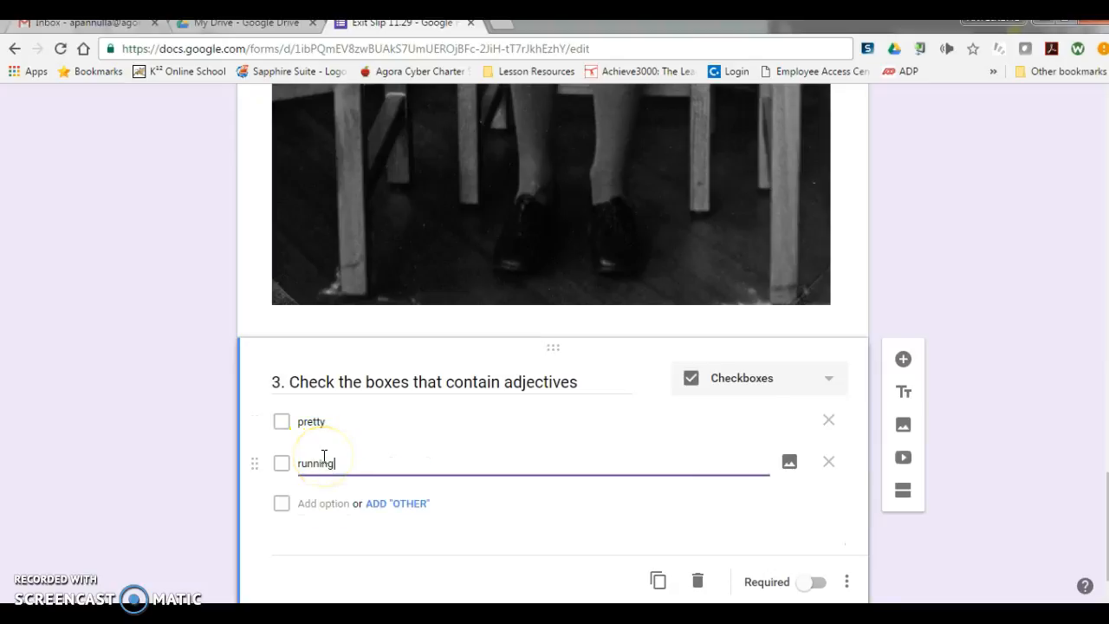
left_click(332, 506)
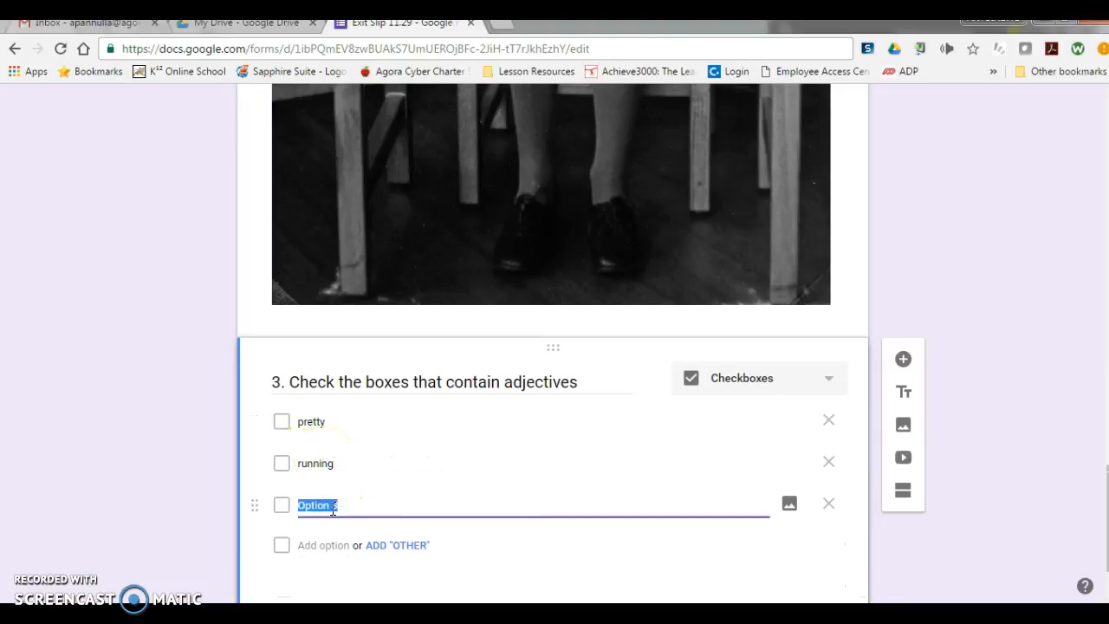
scroll(332, 515, "down", 1)
left_click(321, 458)
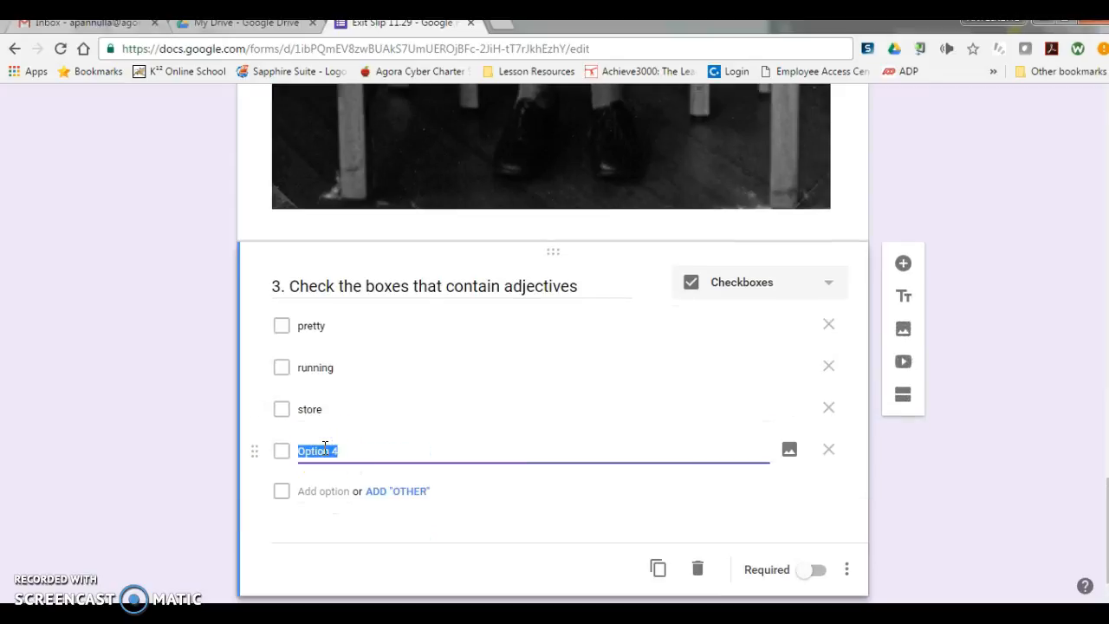
type("funky")
left_click(815, 569)
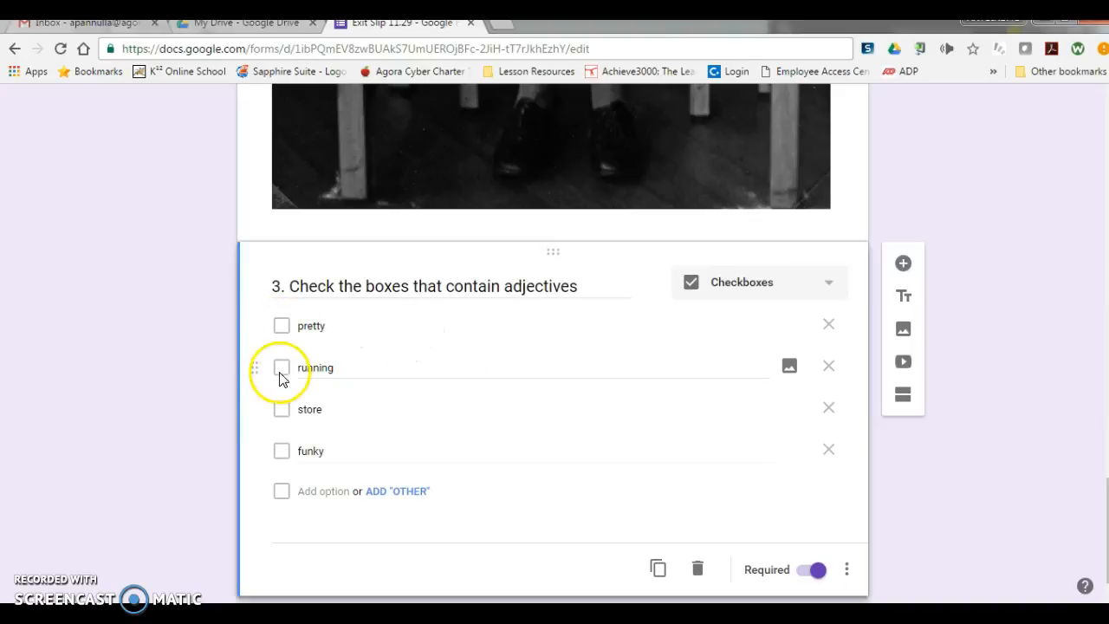
Step: Add a multiple-choice question after question 3 titled "4. In the passage below, what is the main idea?"
scroll(312, 481, "down", 1)
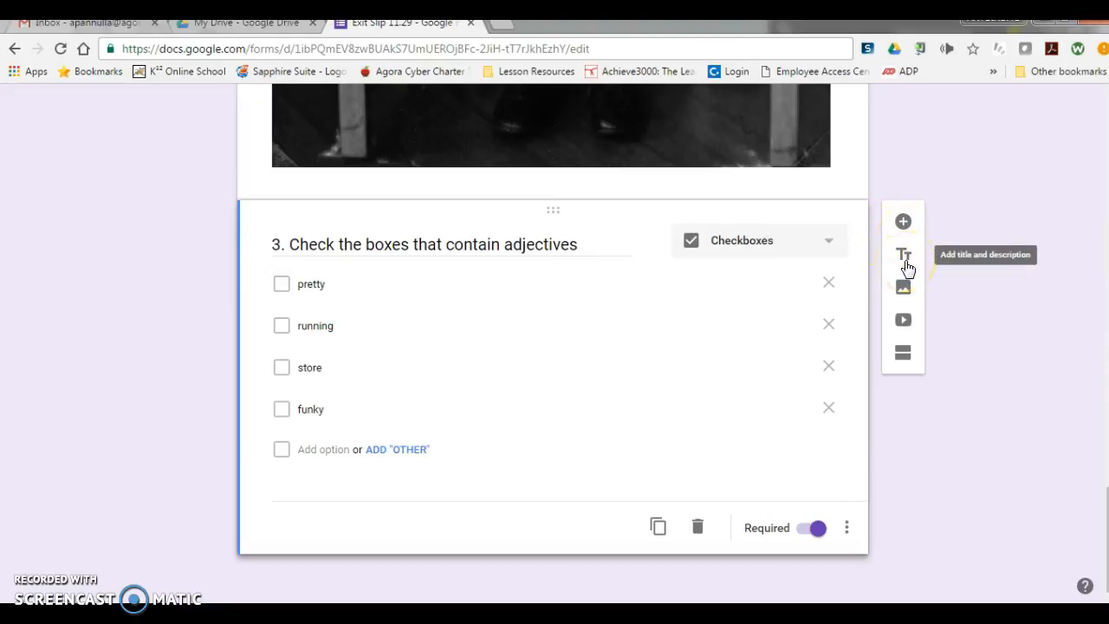
left_click(904, 222)
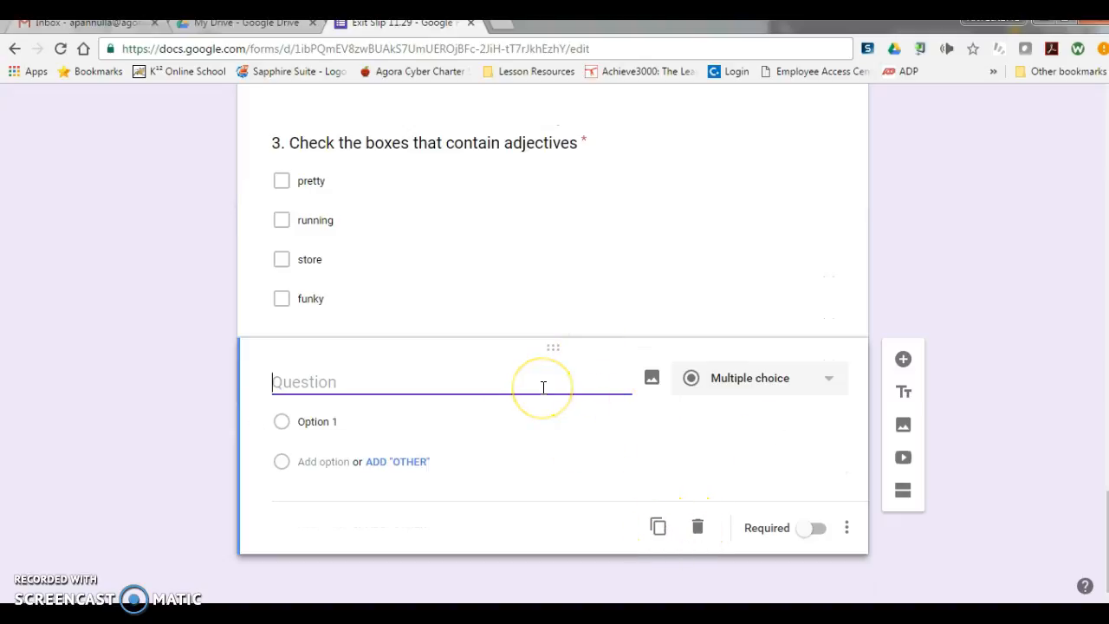
type("4. In th")
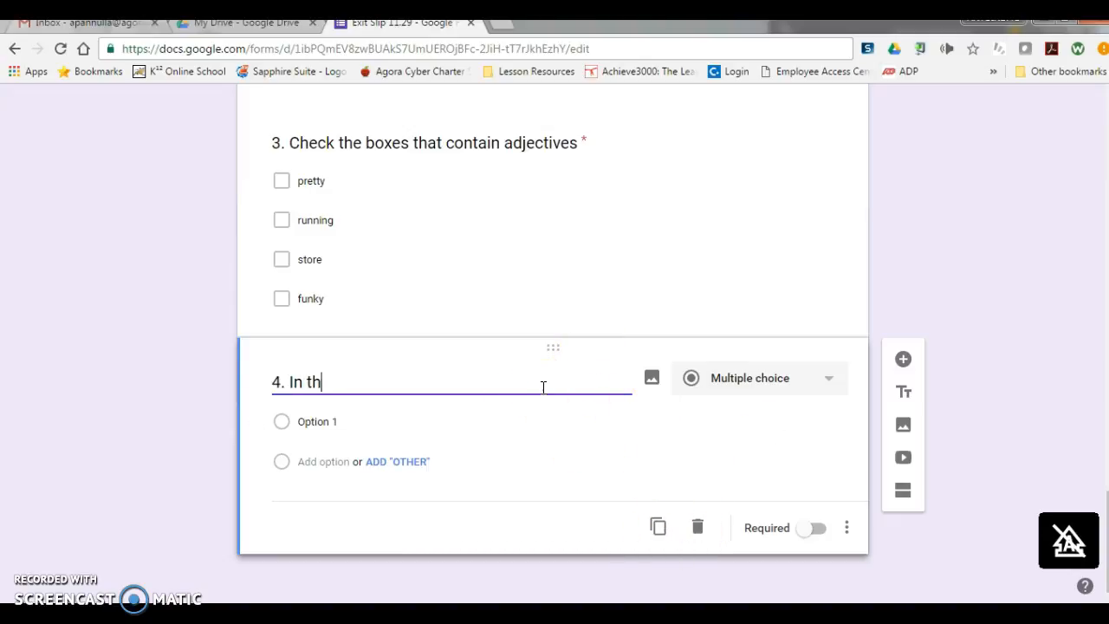
type("e passage below, what is the main idea?")
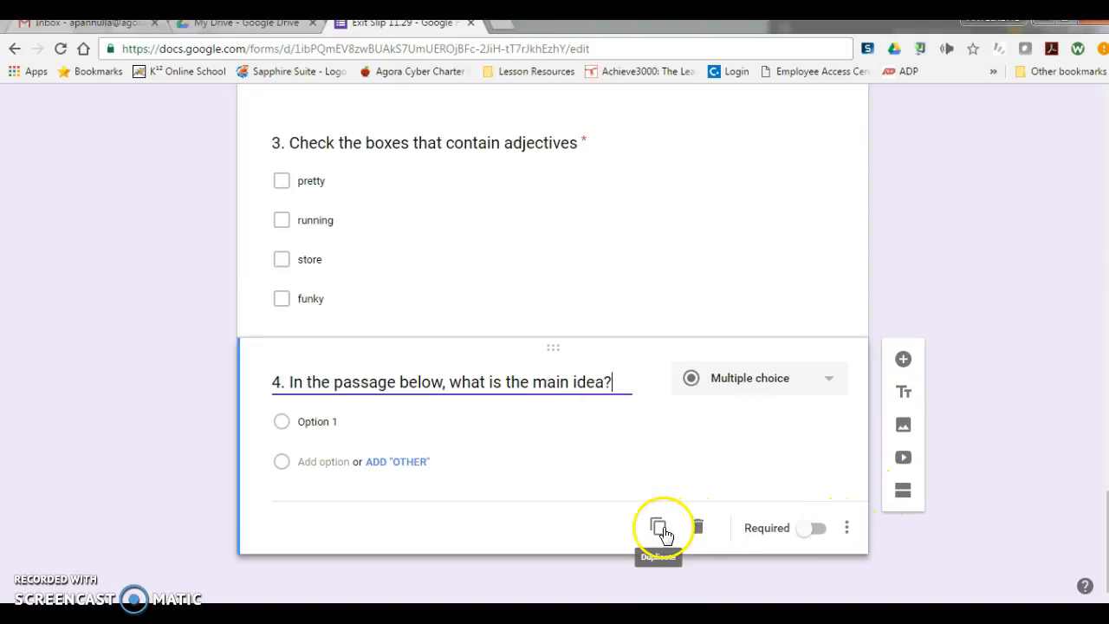
Step: Add a description to question 4 containing the quoted placeholder passage "sahfhsfhhaierhgarehgihhgihiergir" and make the question required
left_click(847, 528)
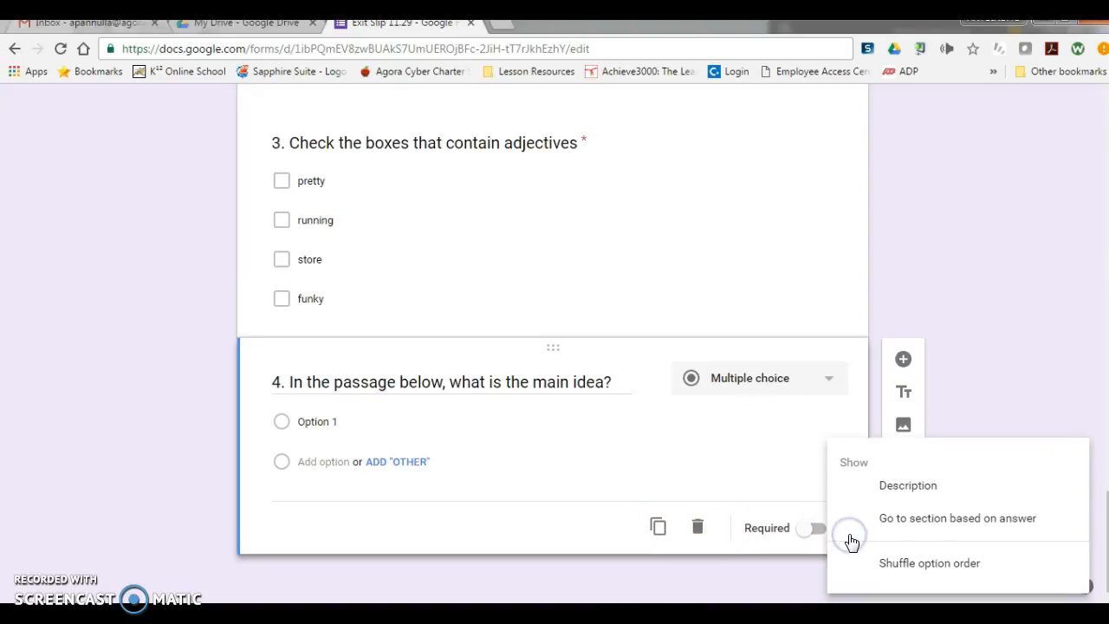
left_click(899, 483)
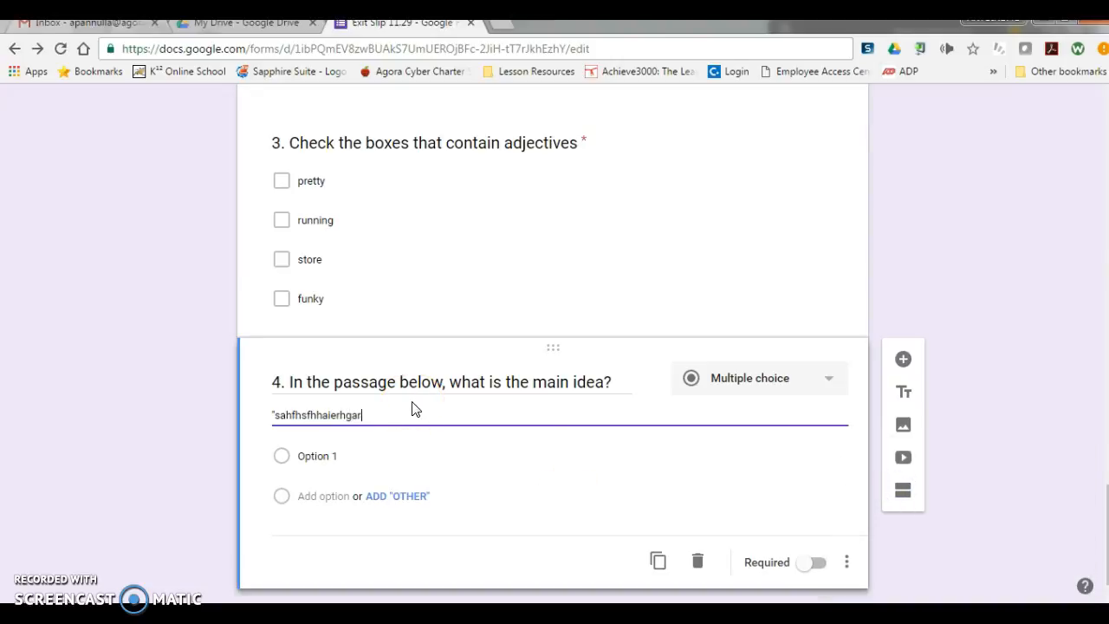
left_click(575, 410)
left_click(329, 458)
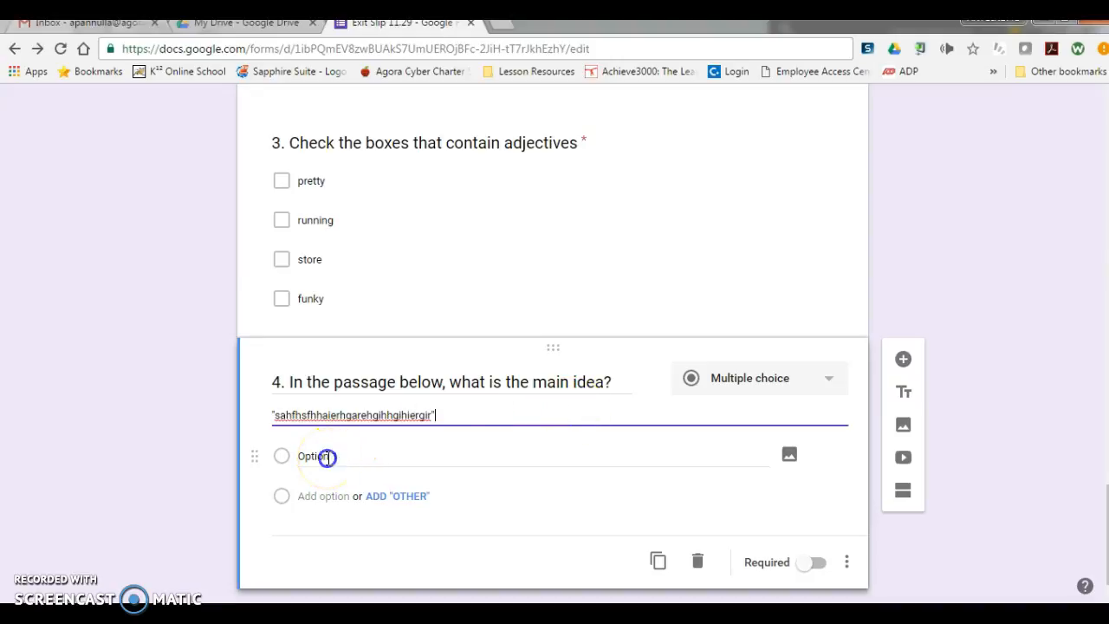
scroll(329, 457, "down", 1)
left_click(823, 536)
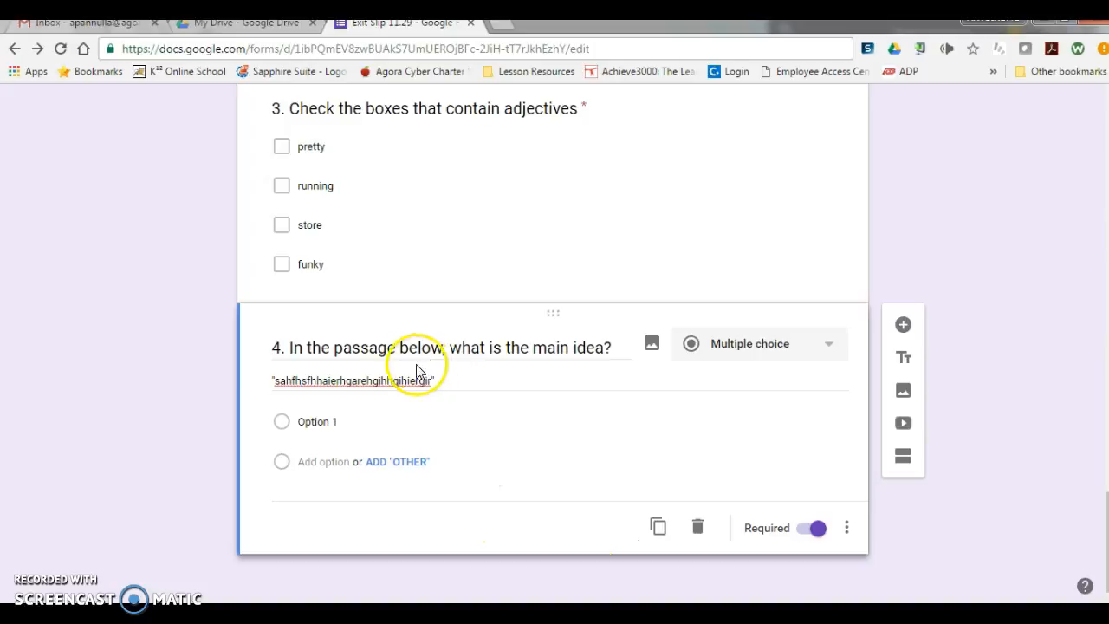
Step: Duplicate question 4 together with its passage description
triple_click(367, 383)
left_click(589, 532)
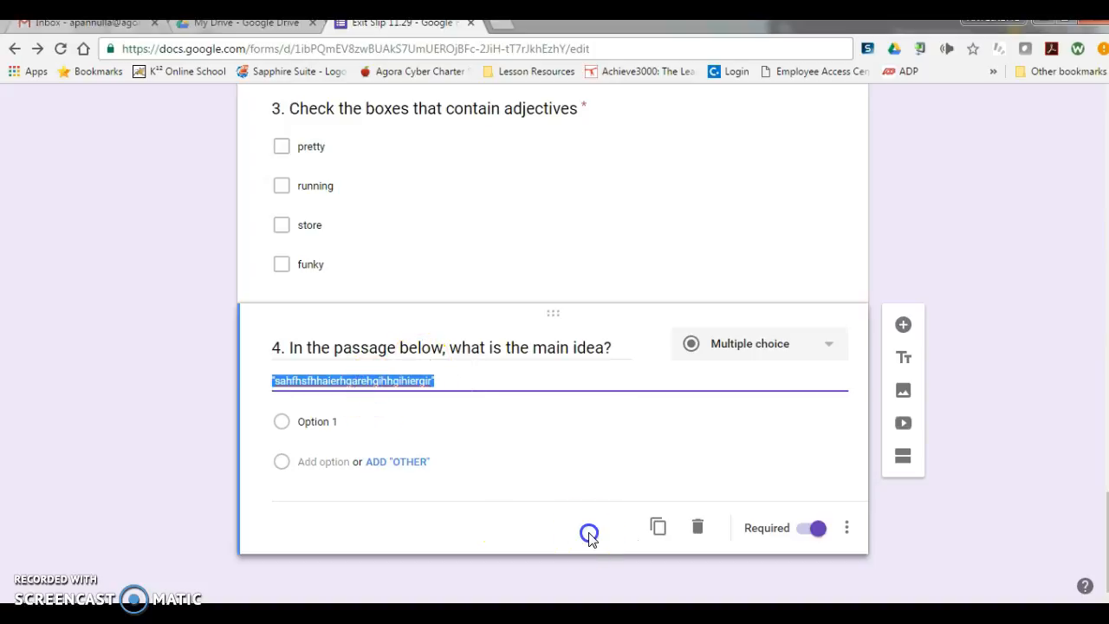
left_click(659, 528)
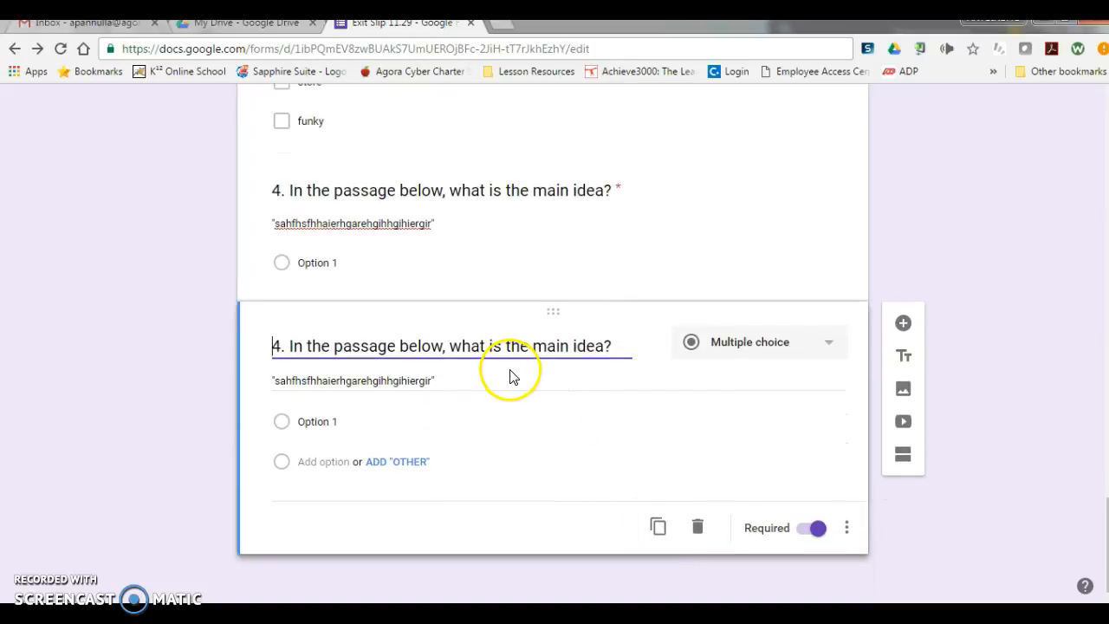
scroll(512, 376, "up", 2)
scroll(512, 376, "down", 2)
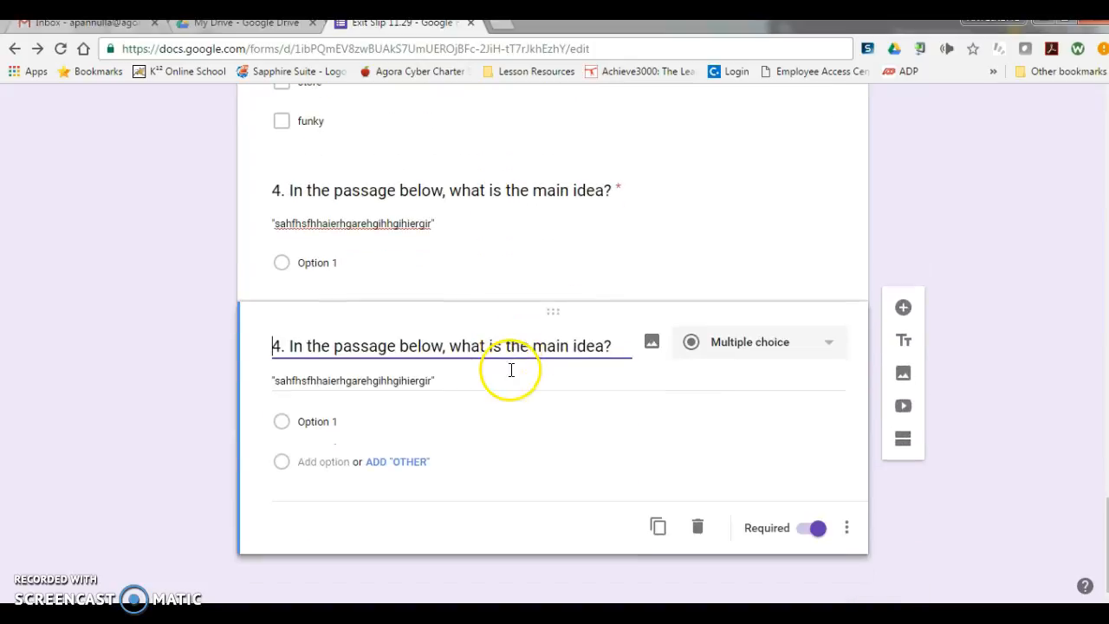
Step: Reword the duplicated question as "5. In the passage below, what is the problem?"
left_click(280, 340)
key("Delete")
key("Delete")
key("Delete")
type("5.")
left_click_drag(604, 345, 504, 346)
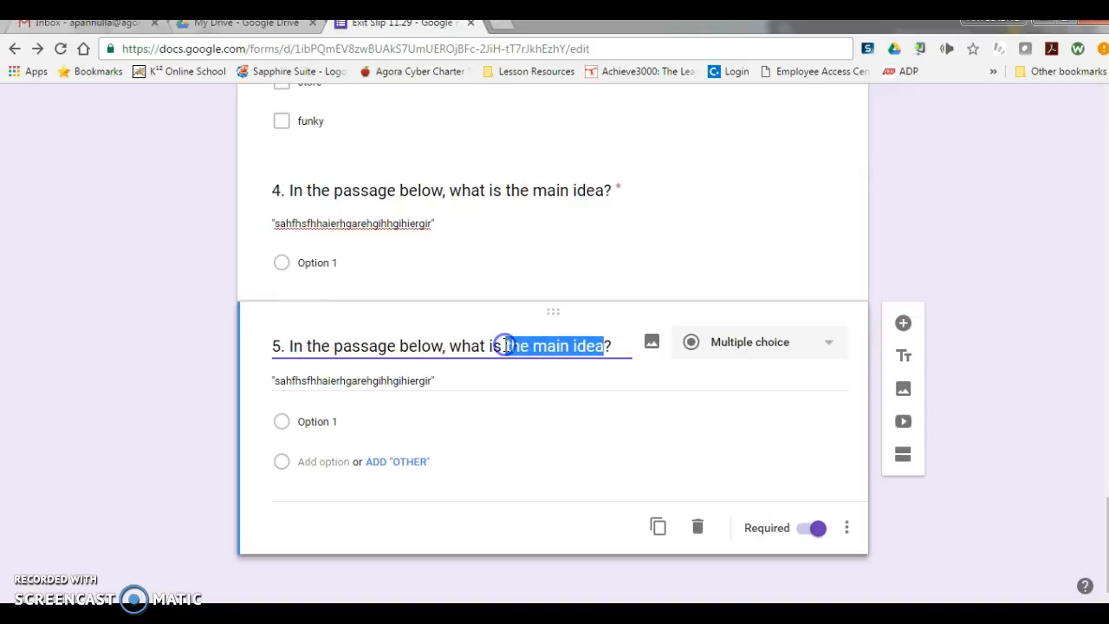
type("th")
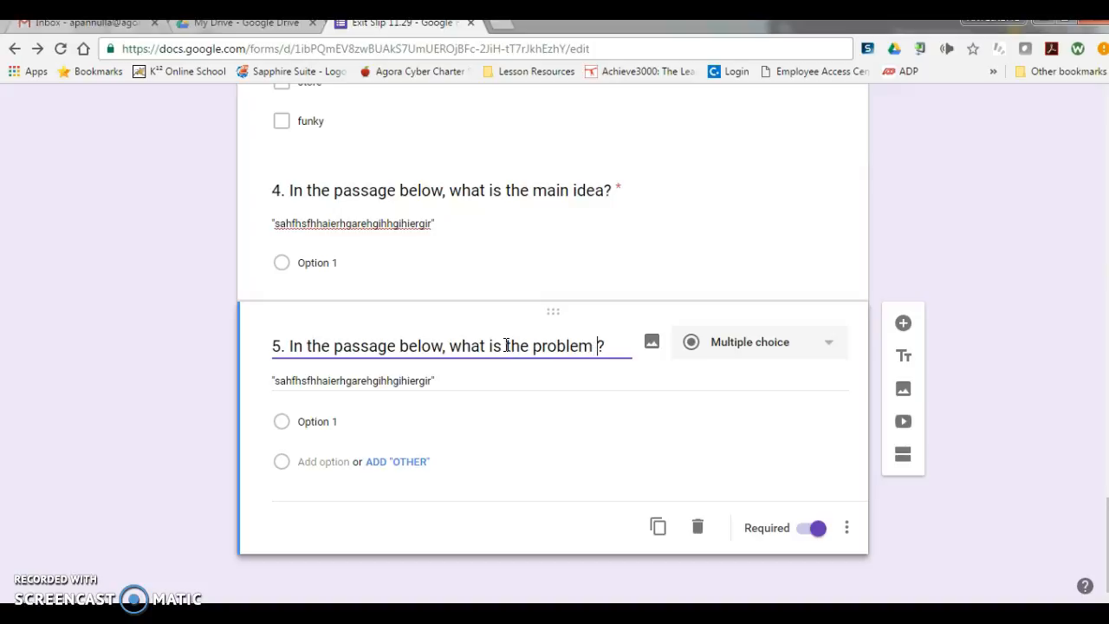
type("e problem")
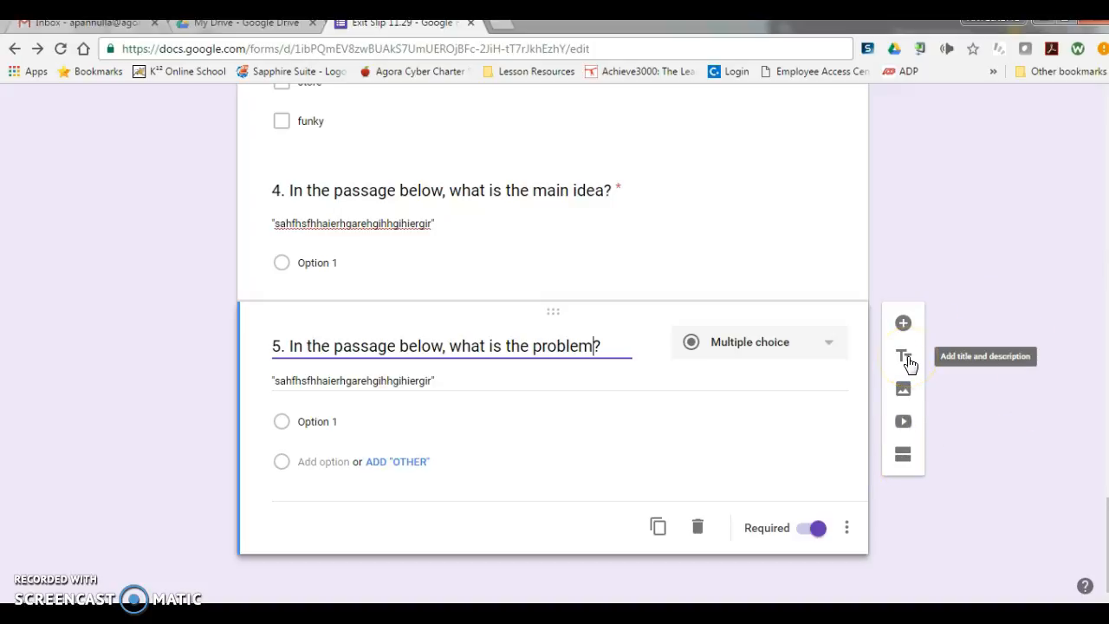
Step: Try the Paragraph, Dropdown and Linear scale answer types on question 5
left_click(749, 343)
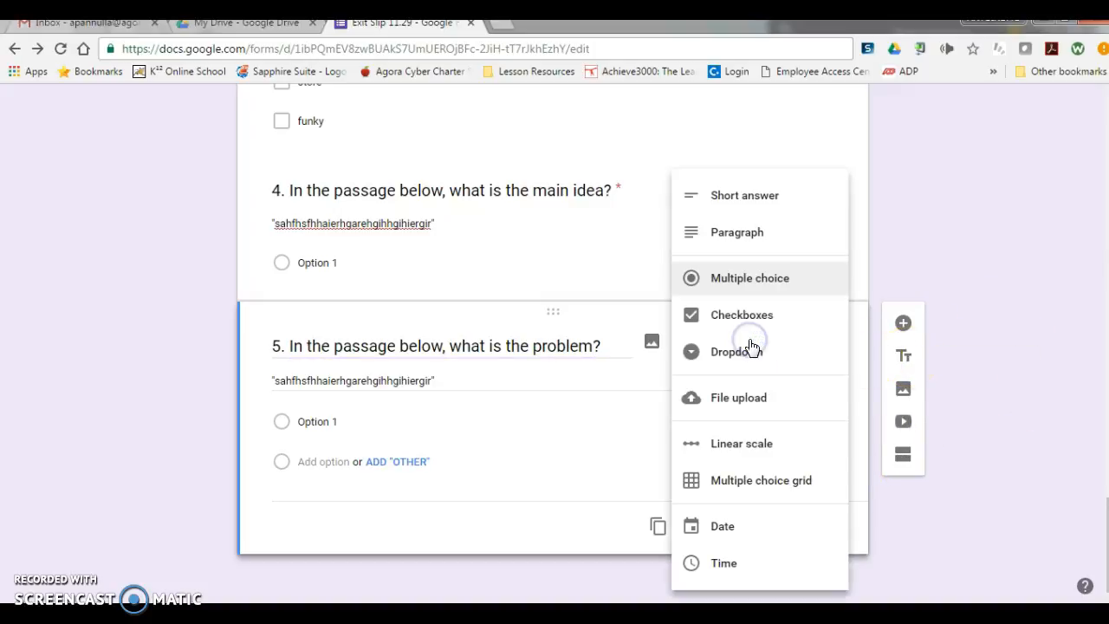
left_click(770, 239)
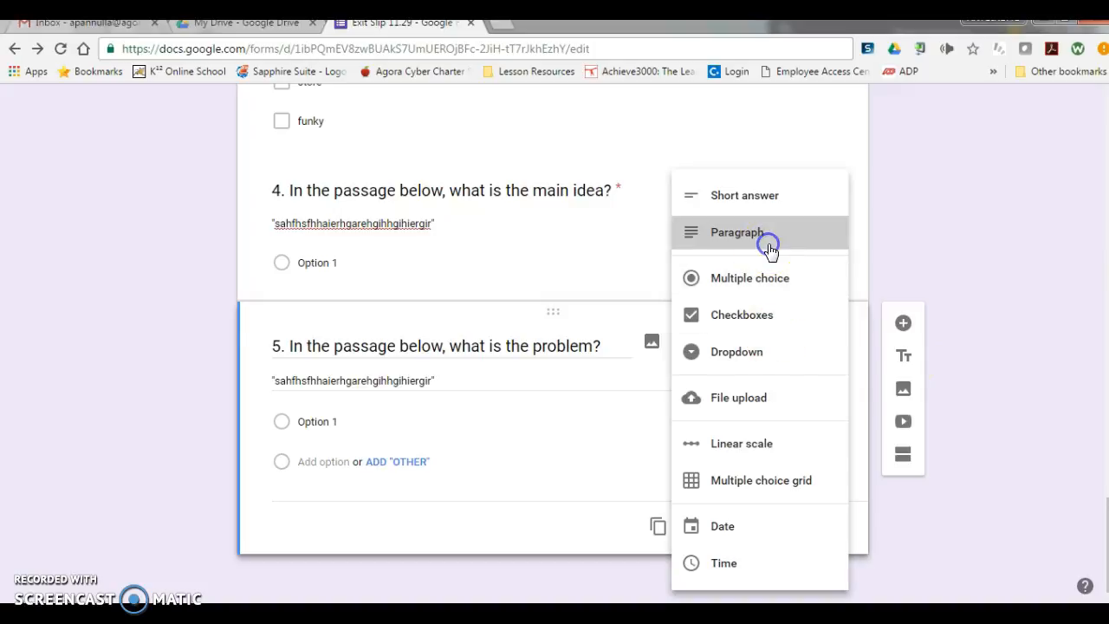
left_click(745, 378)
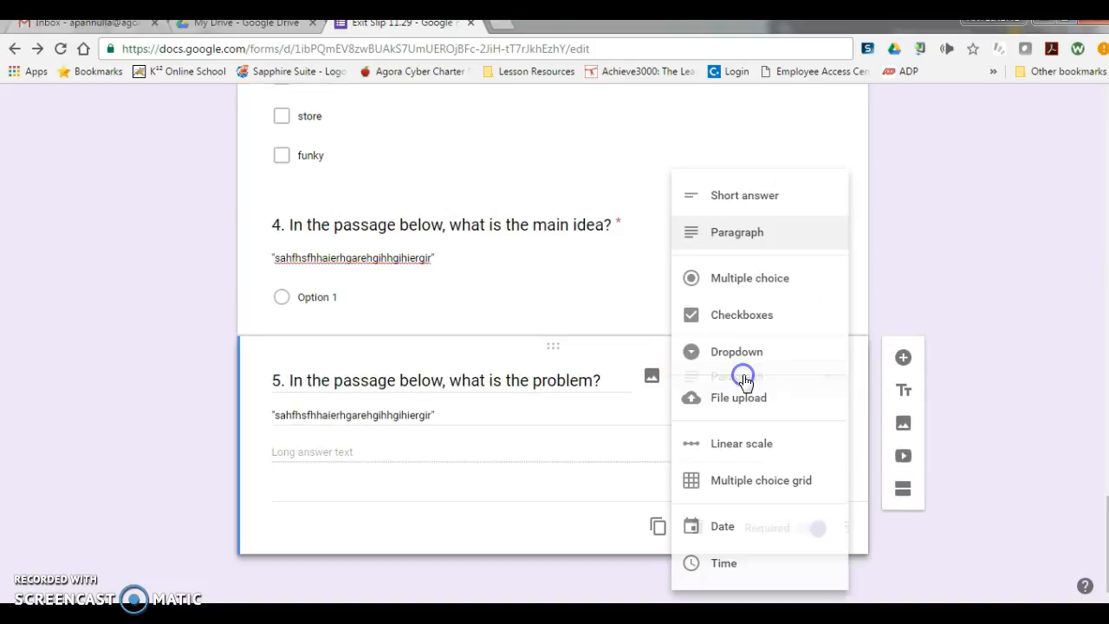
left_click(765, 353)
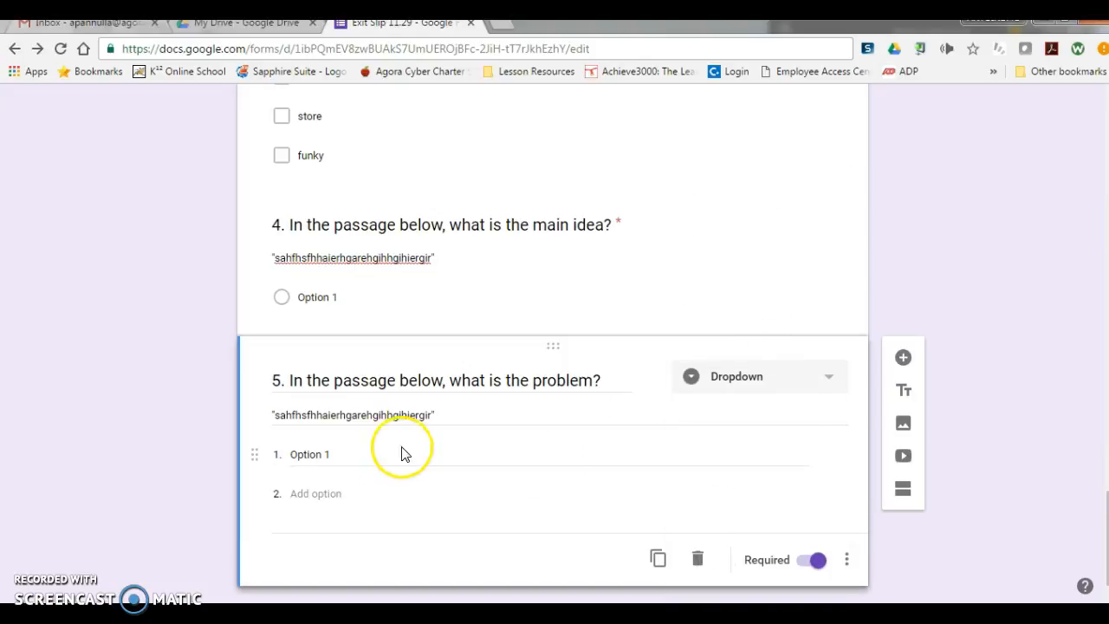
left_click(752, 394)
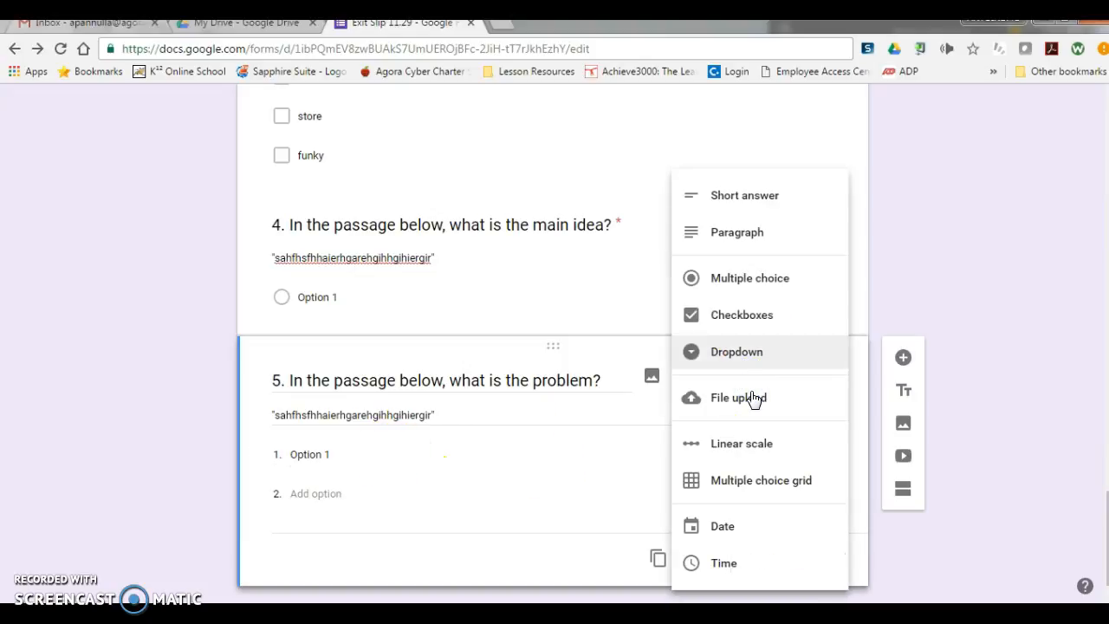
left_click(793, 445)
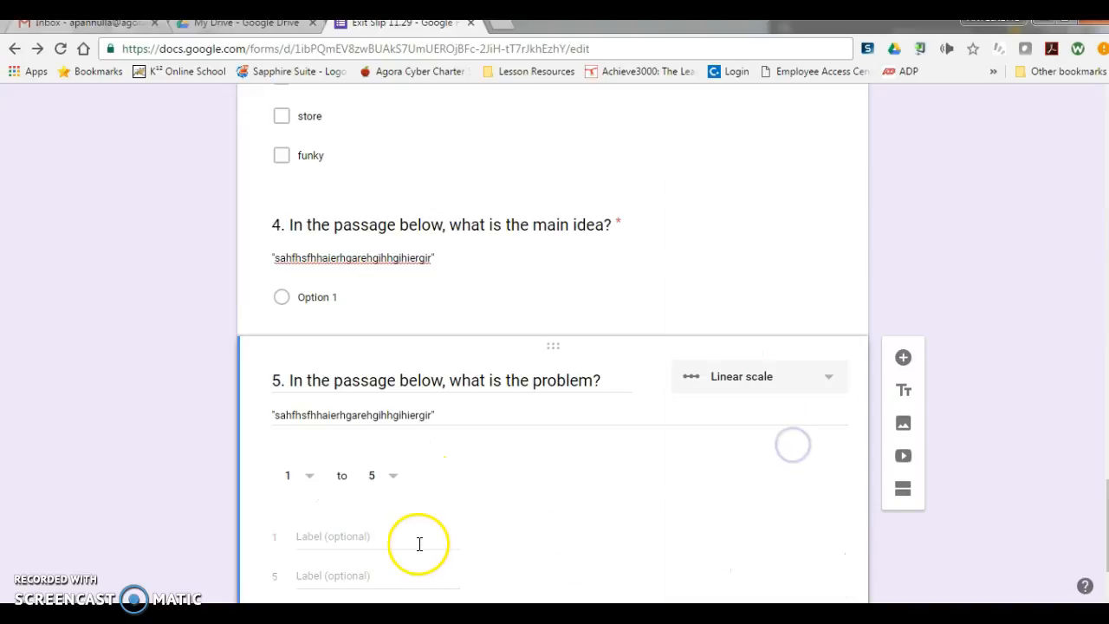
scroll(420, 544, "down", 3)
Step: Set the answer type of question 5 to Multiple choice grid
left_click(804, 263)
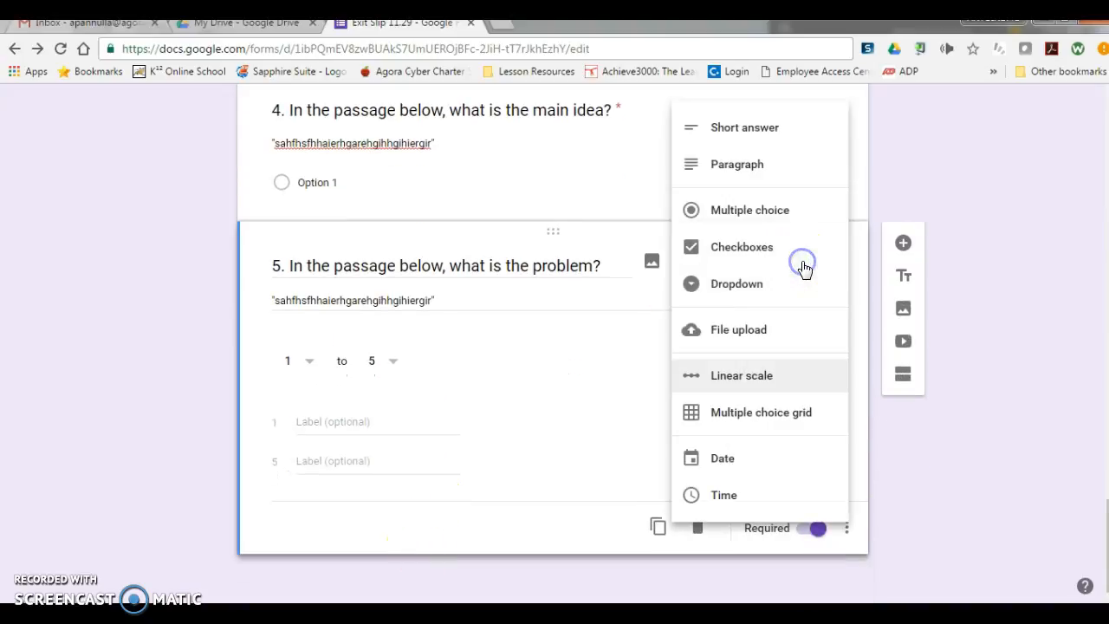
left_click(768, 424)
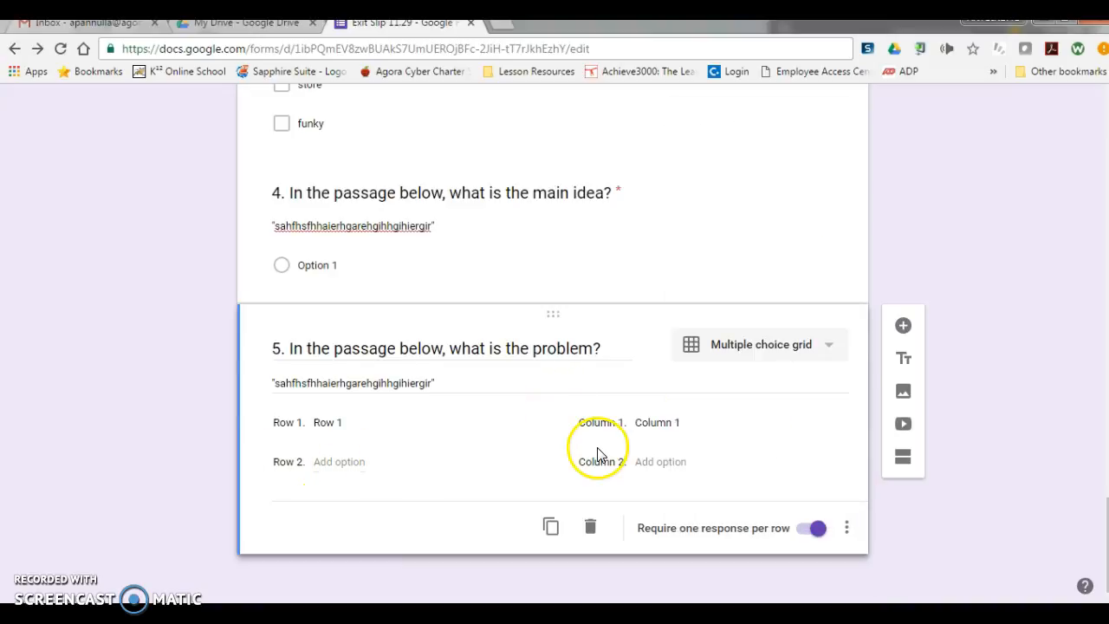
left_click(766, 350)
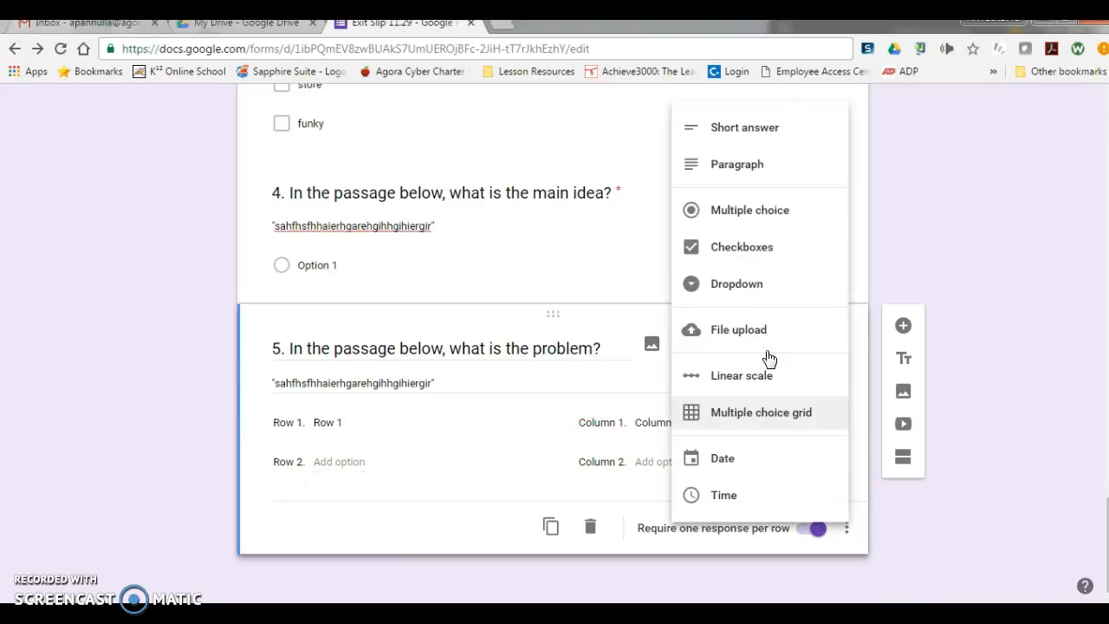
left_click(910, 287)
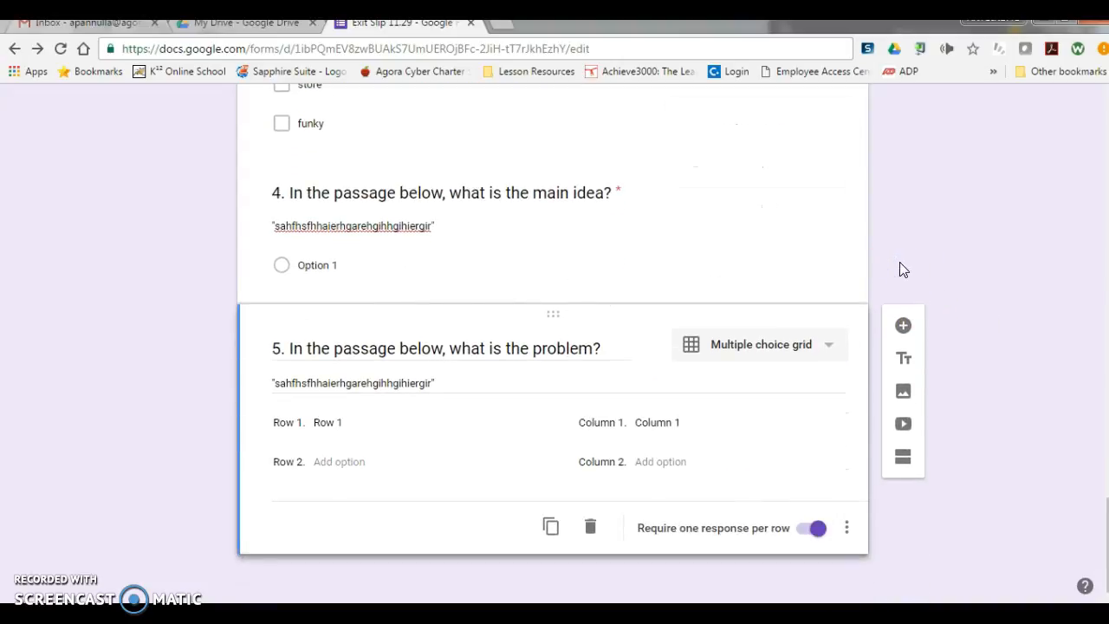
Step: Browse the theme image categories and apply the yellow streamers and confetti image from the Wedding category as the form's theme
scroll(902, 270, "up", 9)
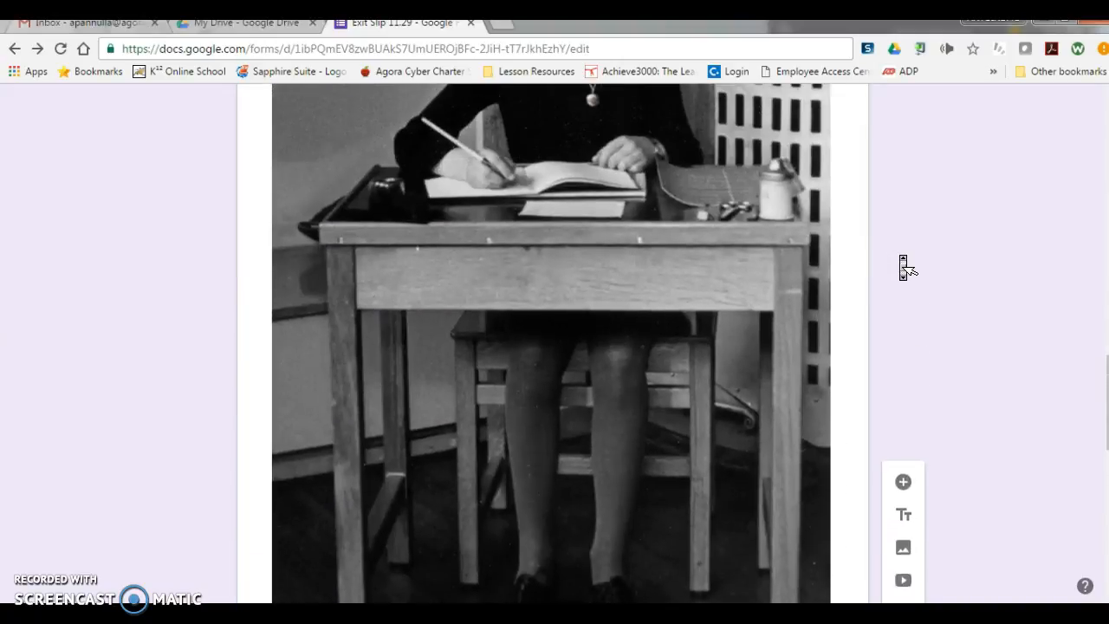
scroll(905, 267, "up", 10)
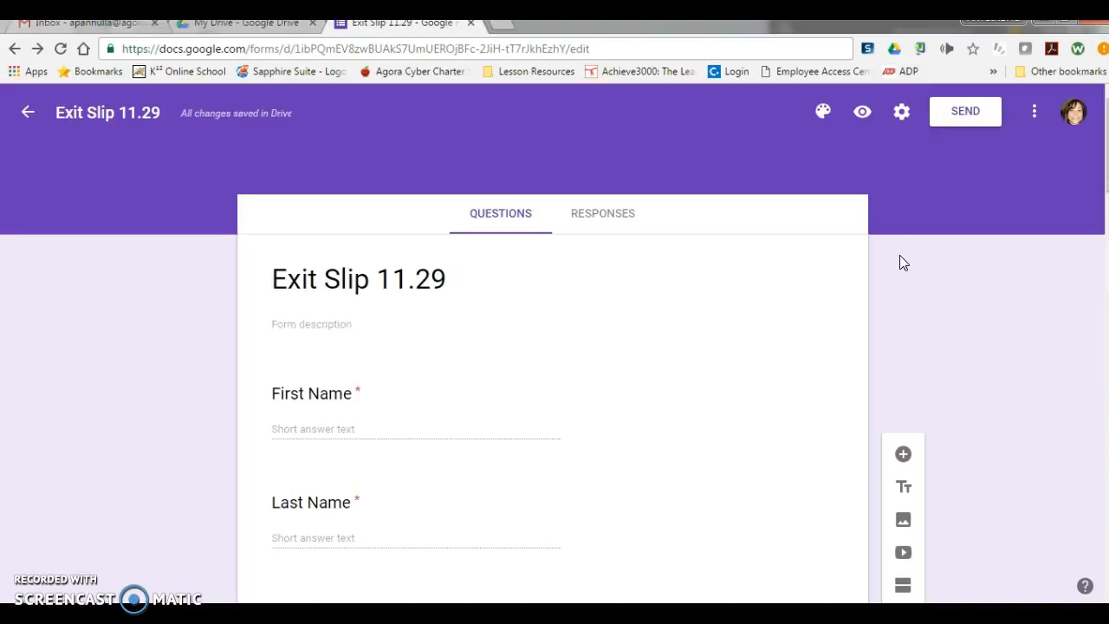
left_click(756, 262)
left_click(825, 115)
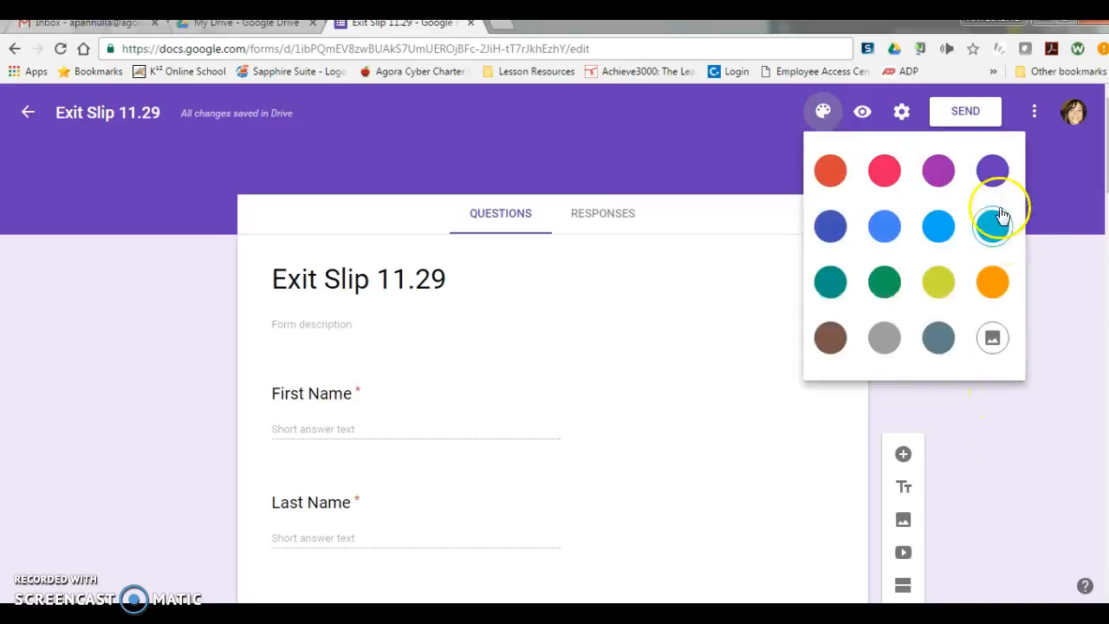
left_click(993, 338)
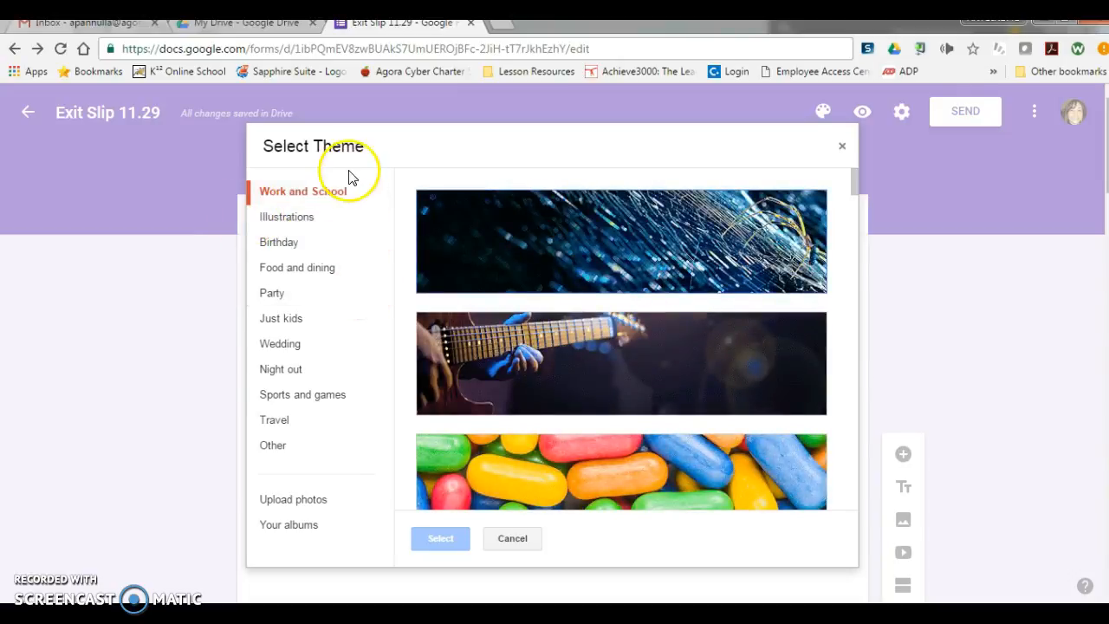
scroll(475, 384, "down", 5)
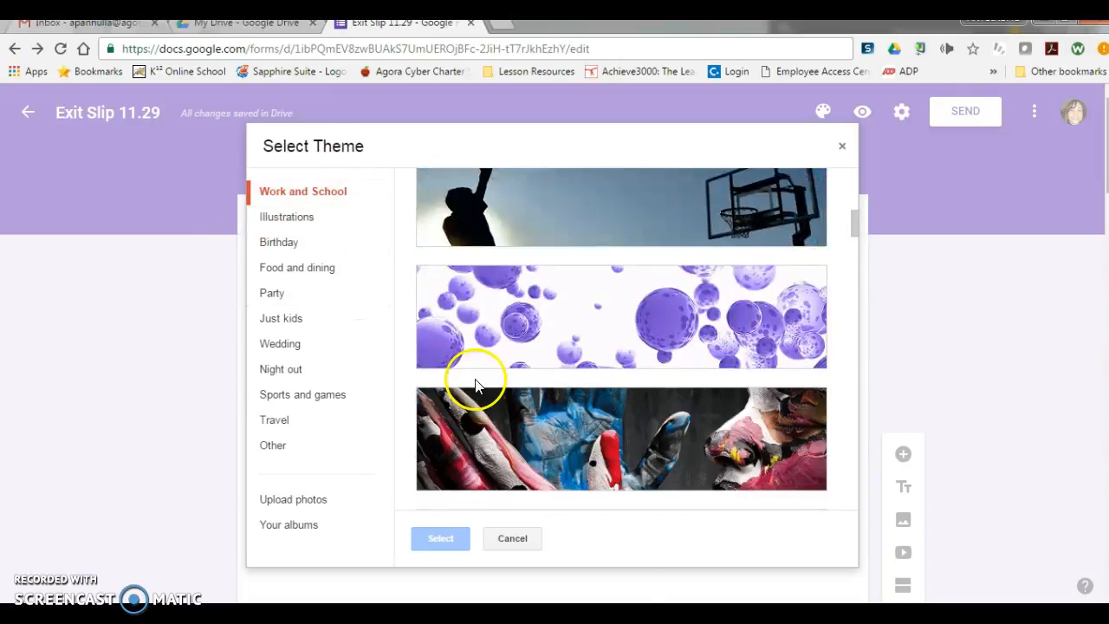
left_click(344, 236)
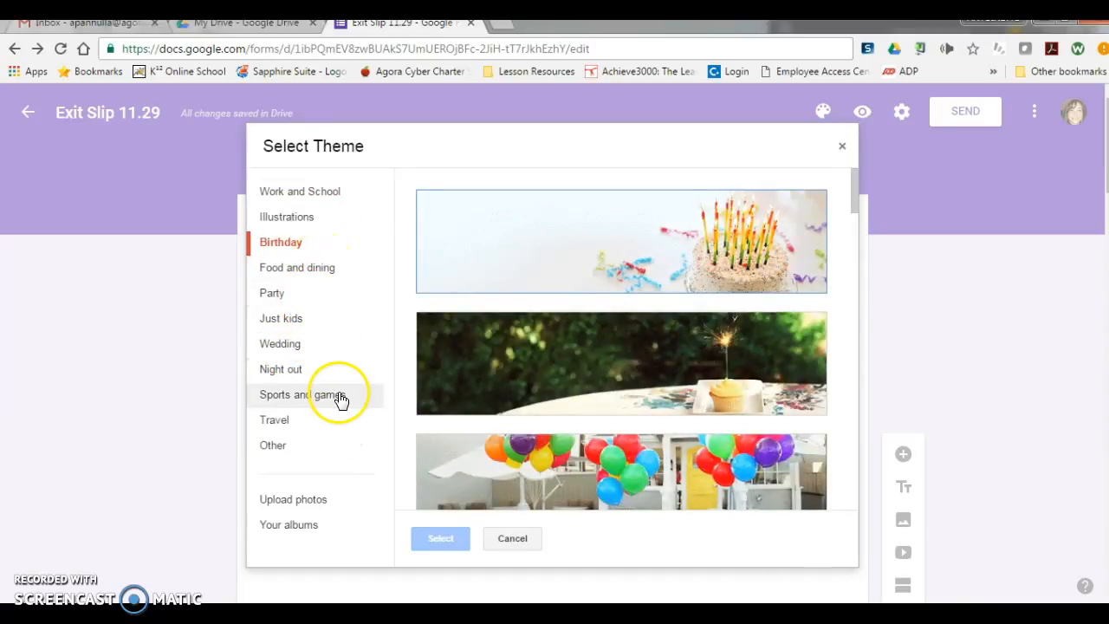
left_click(338, 343)
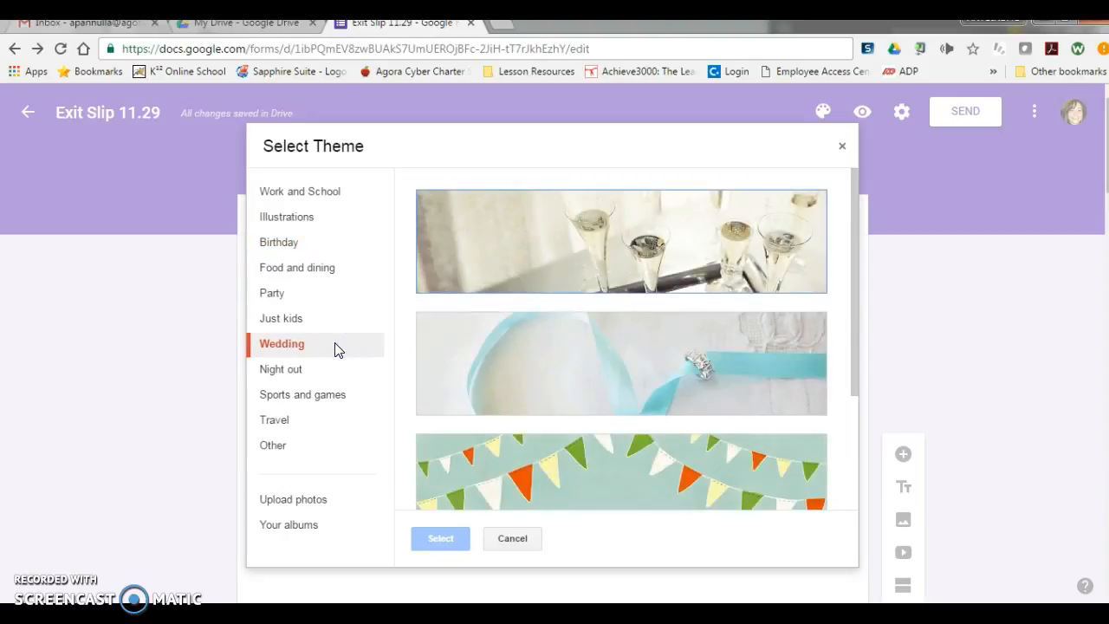
scroll(534, 319, "down", 2)
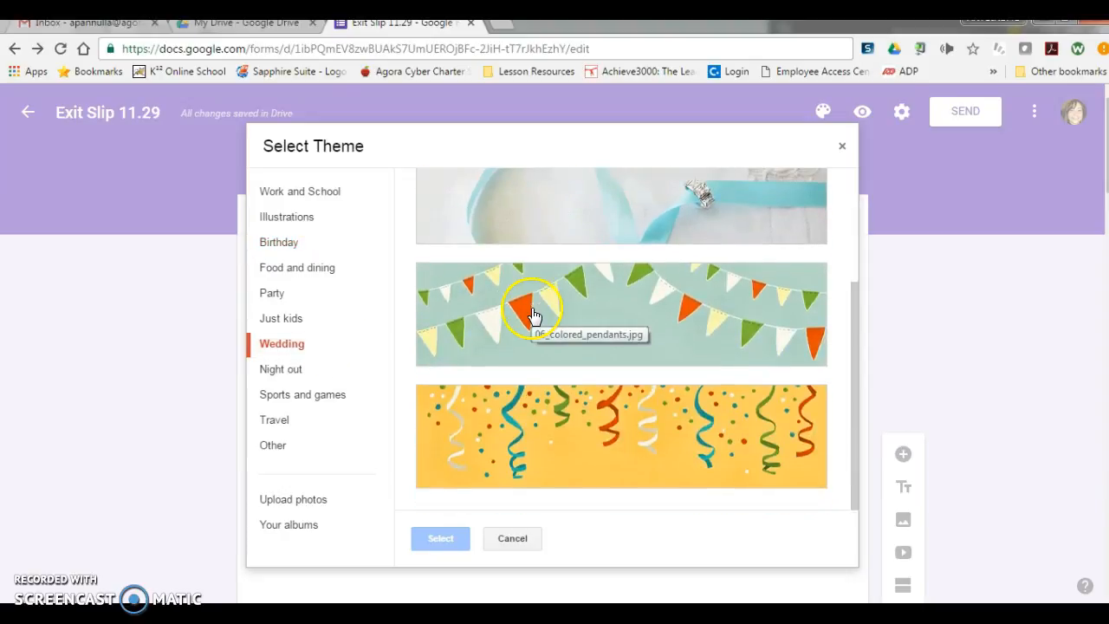
left_click(563, 408)
left_click(428, 547)
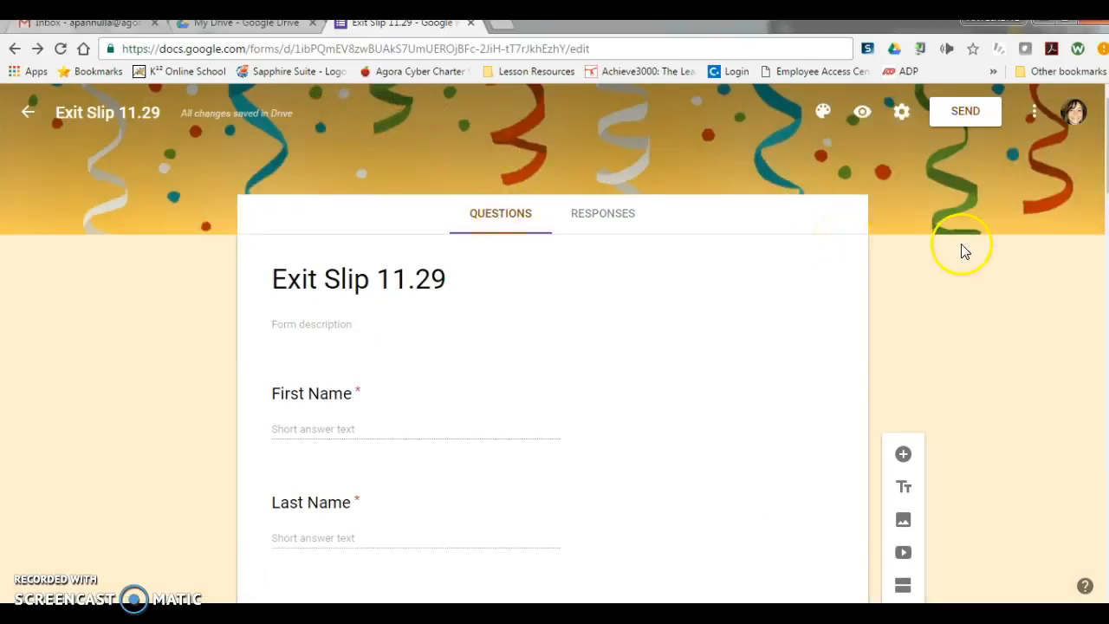
Step: Turn off the restriction to Agora Cyber Charter School users in the form settings and save
left_click(902, 116)
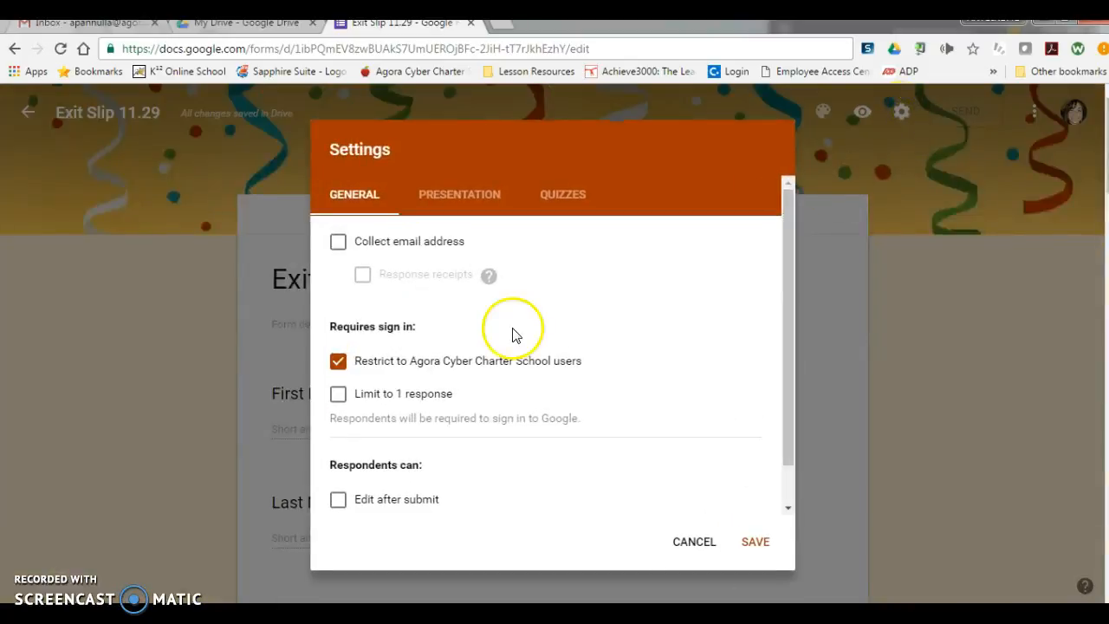
left_click(338, 363)
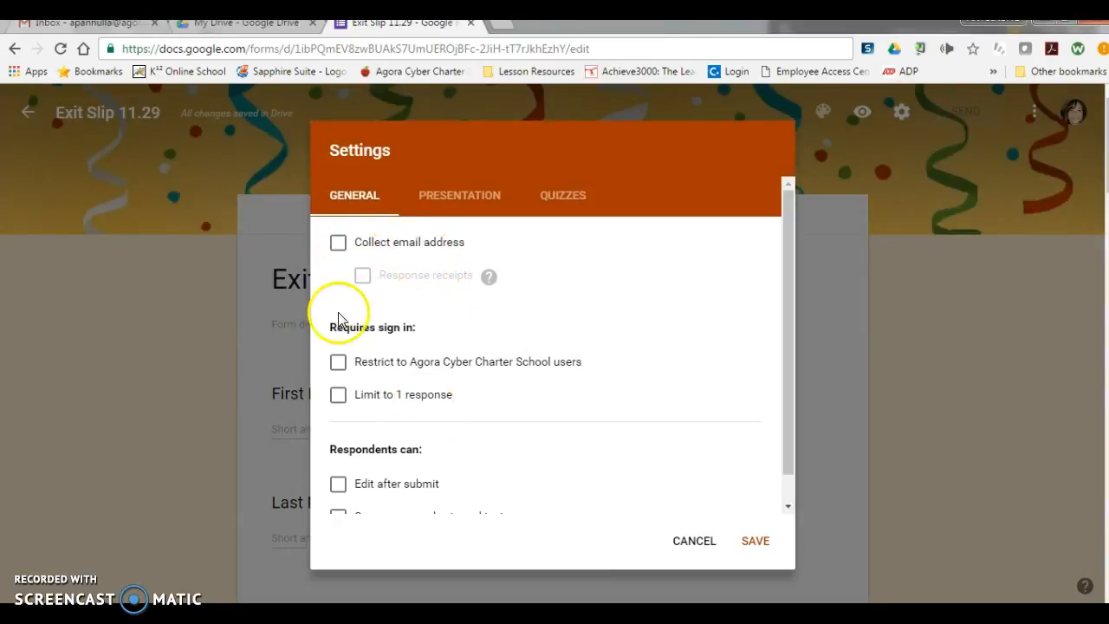
left_click(755, 541)
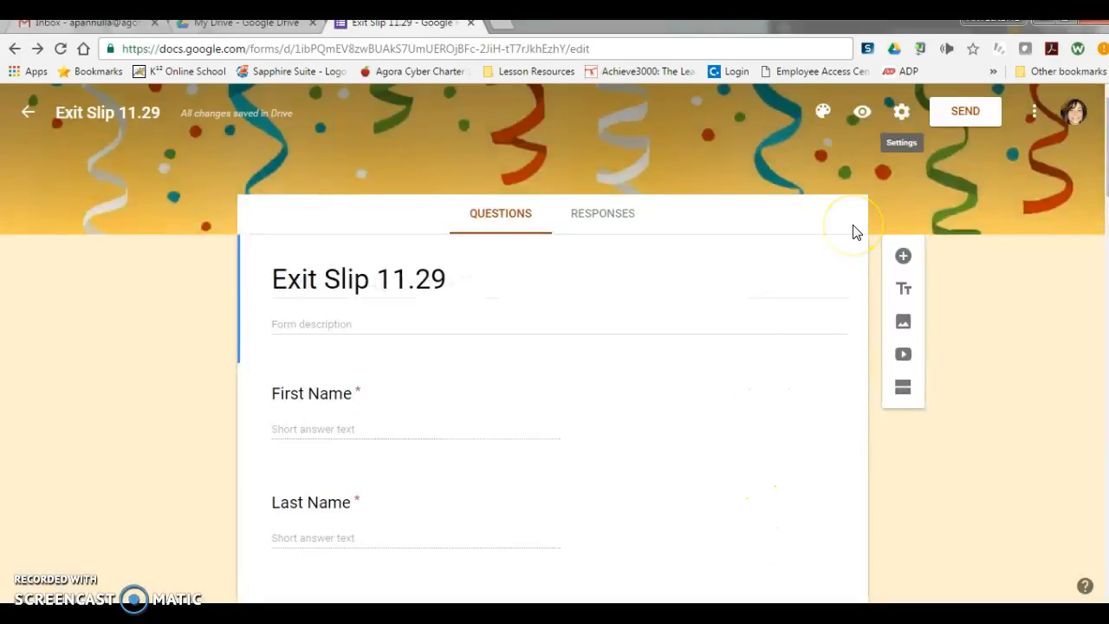
Step: Preview the form, look through its questions, and try the "running" and "funky" checkboxes in question 3
left_click(862, 114)
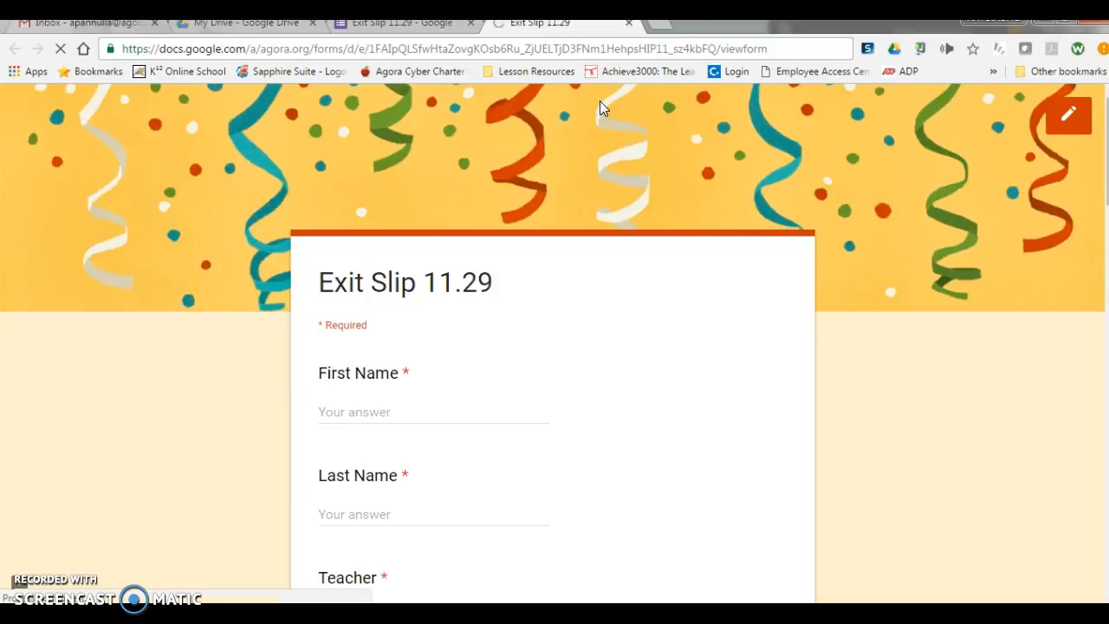
scroll(599, 101, "down", 2)
scroll(600, 101, "down", 4)
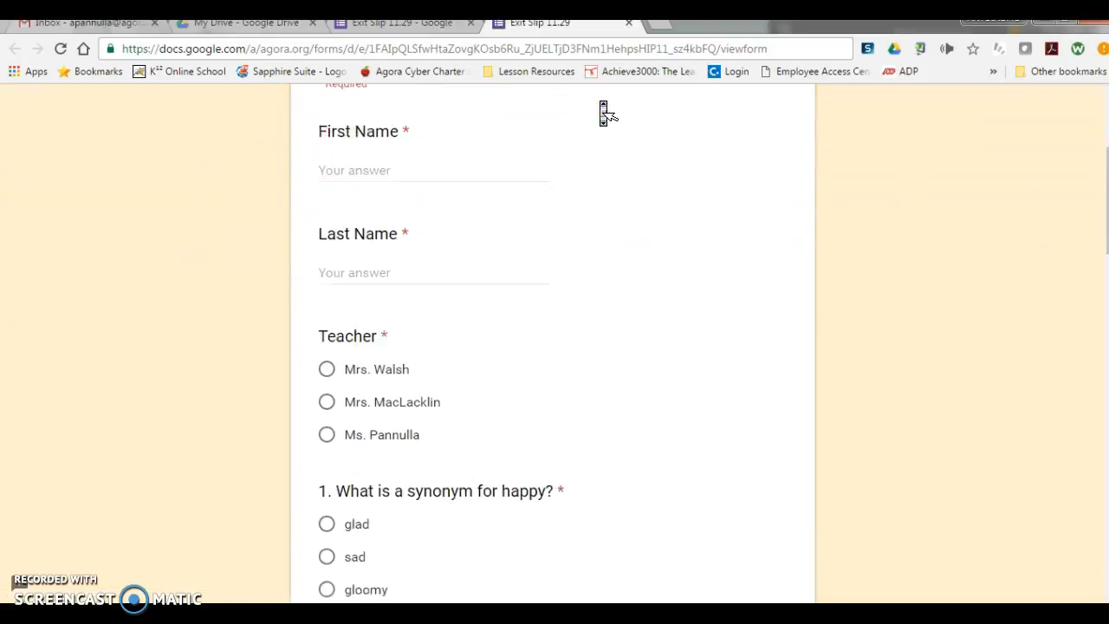
scroll(604, 108, "down", 8)
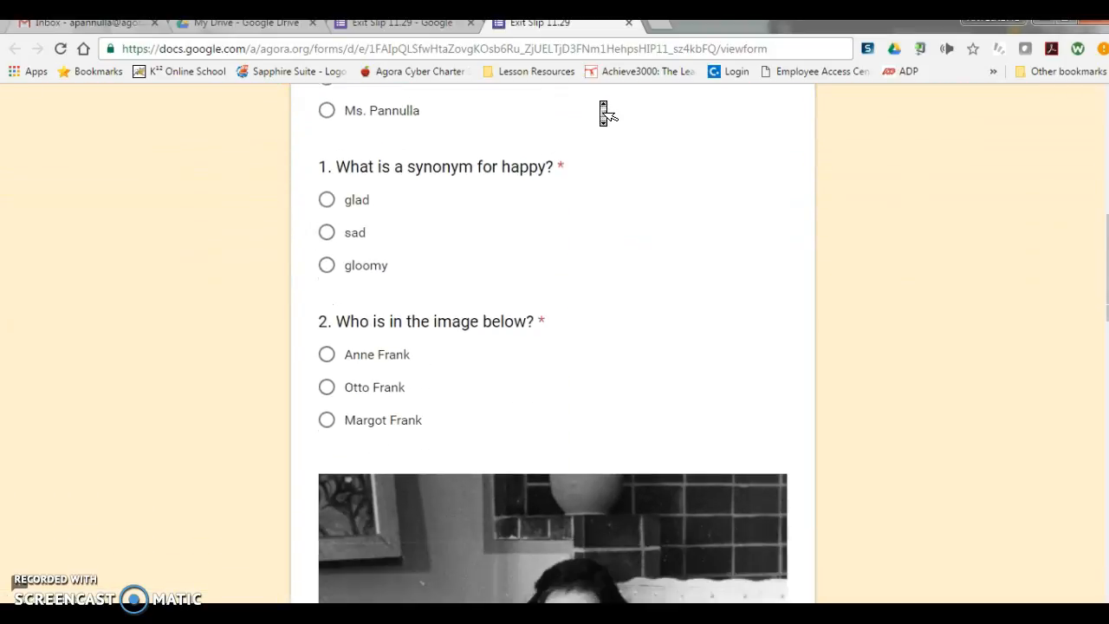
scroll(602, 111, "down", 5)
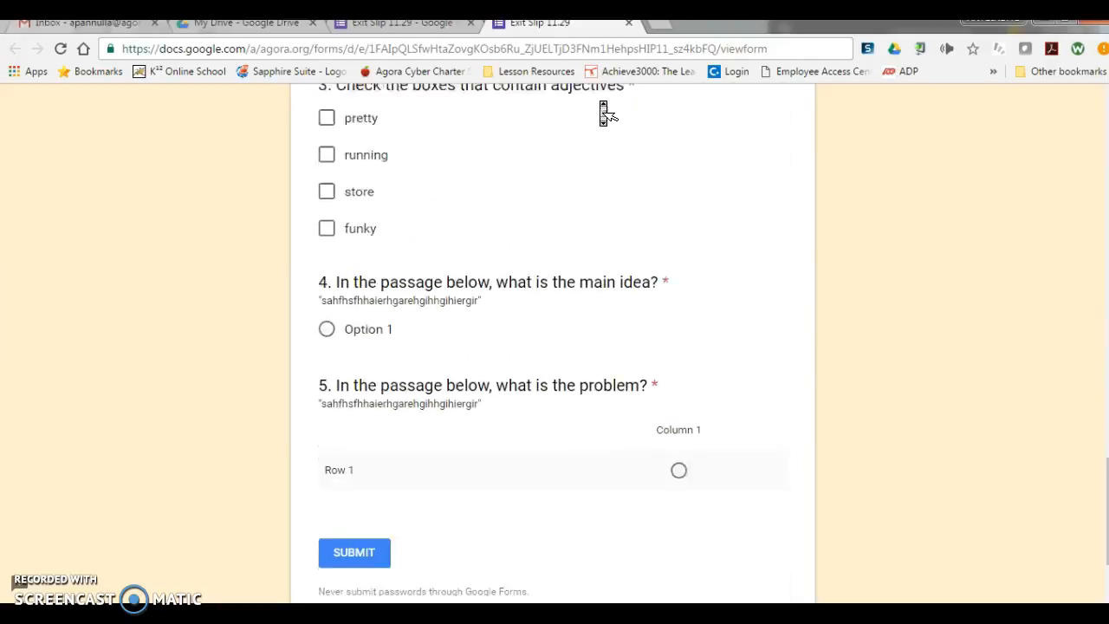
left_click(326, 121)
left_click(327, 192)
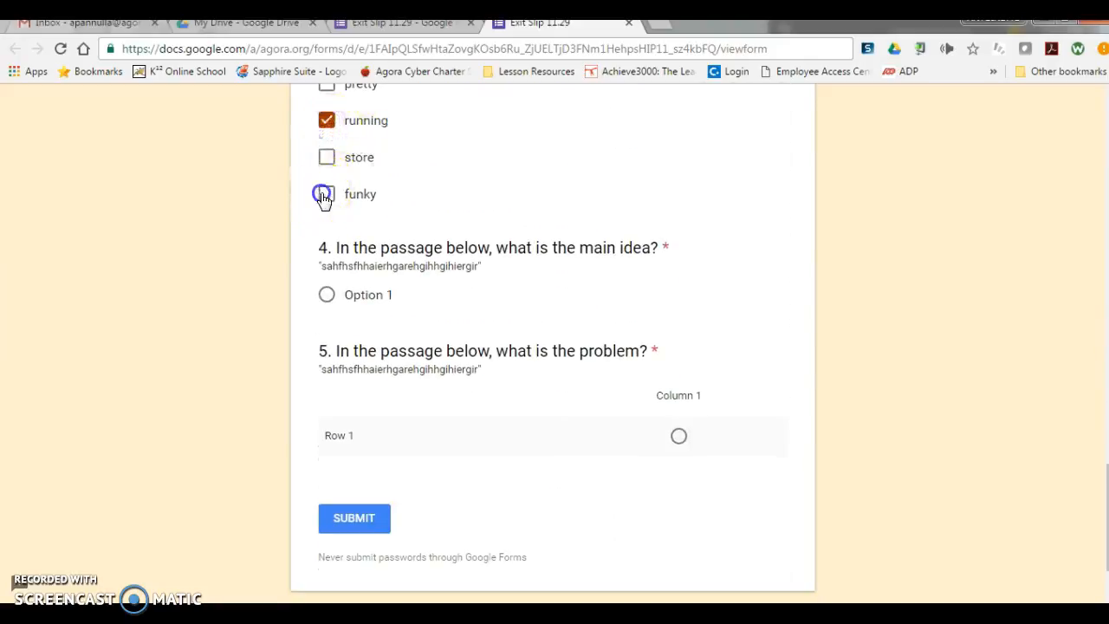
left_click(326, 123)
left_click(328, 195)
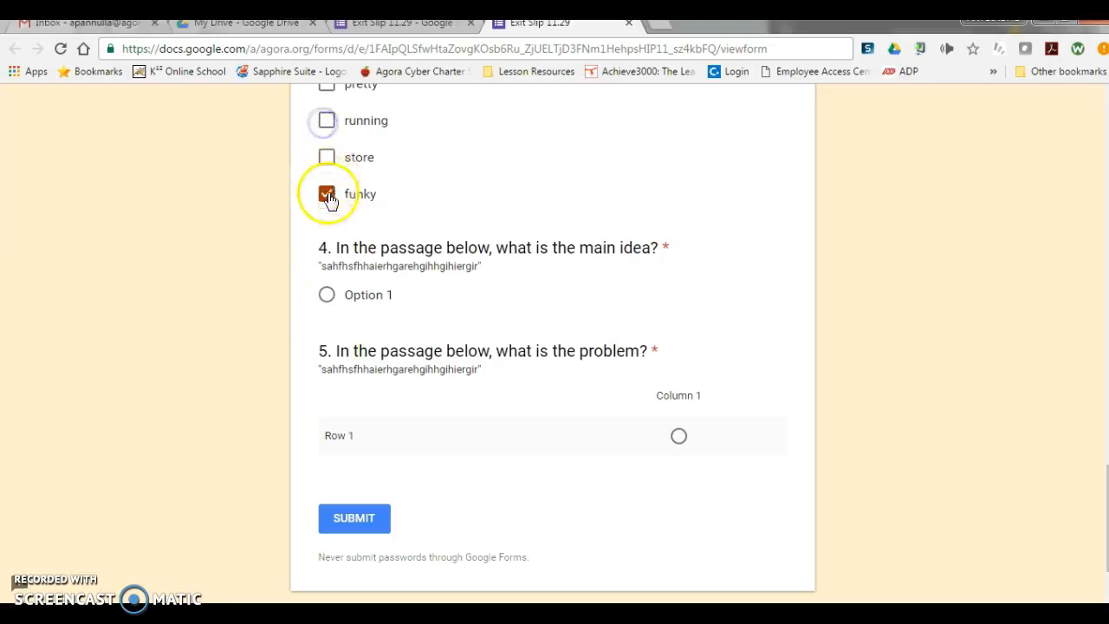
scroll(400, 343, "down", 3)
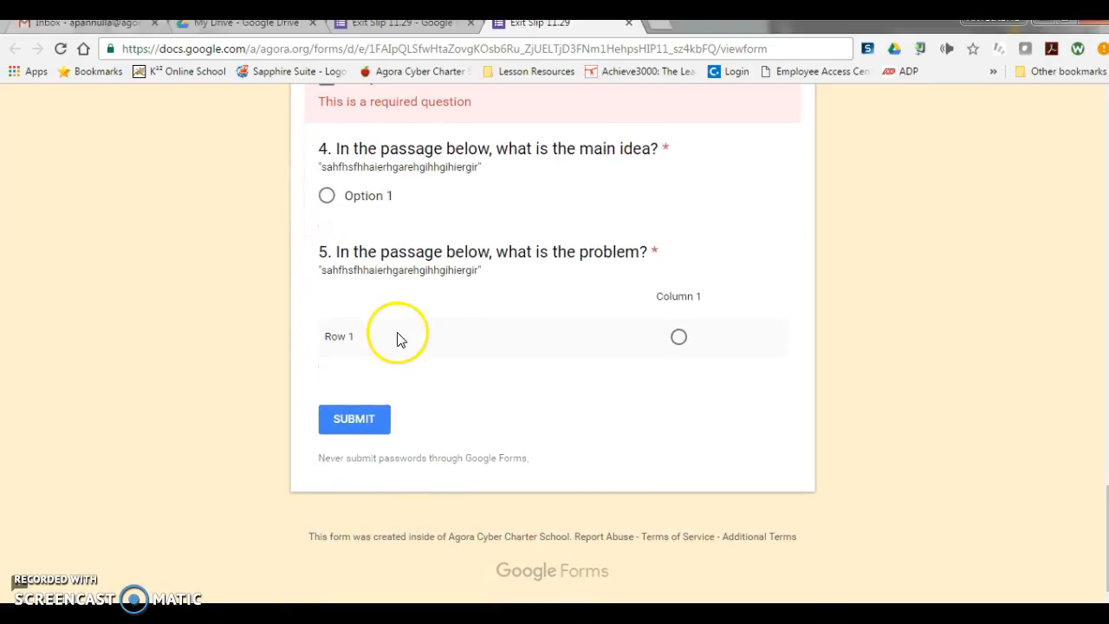
scroll(461, 444, "up", 20)
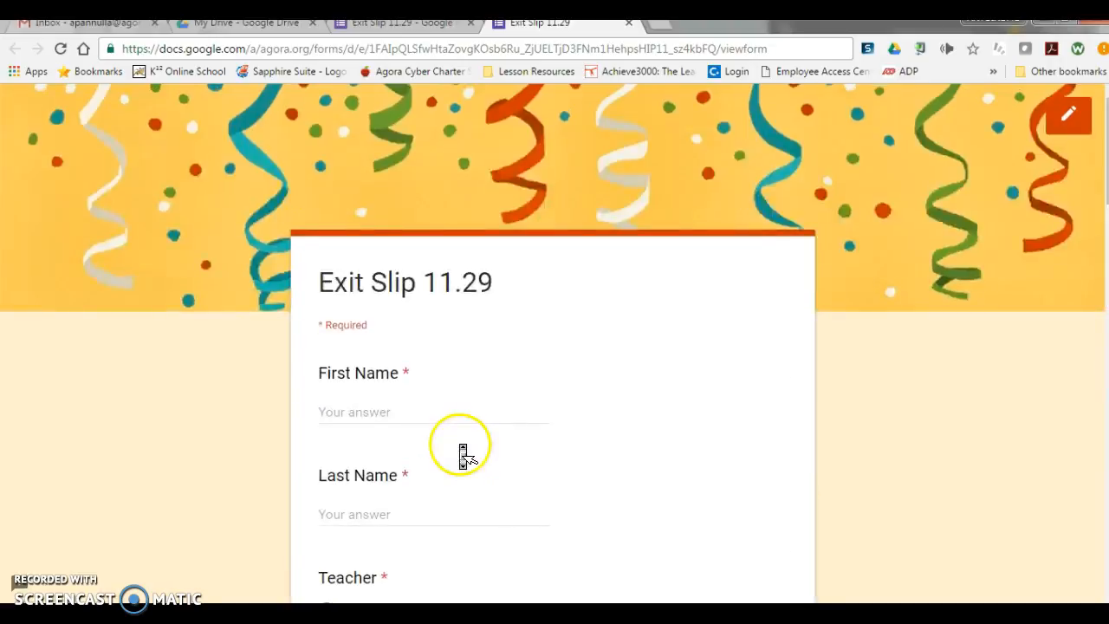
Step: Return to the form editor and copy a shortened link for sharing the form
left_click(407, 28)
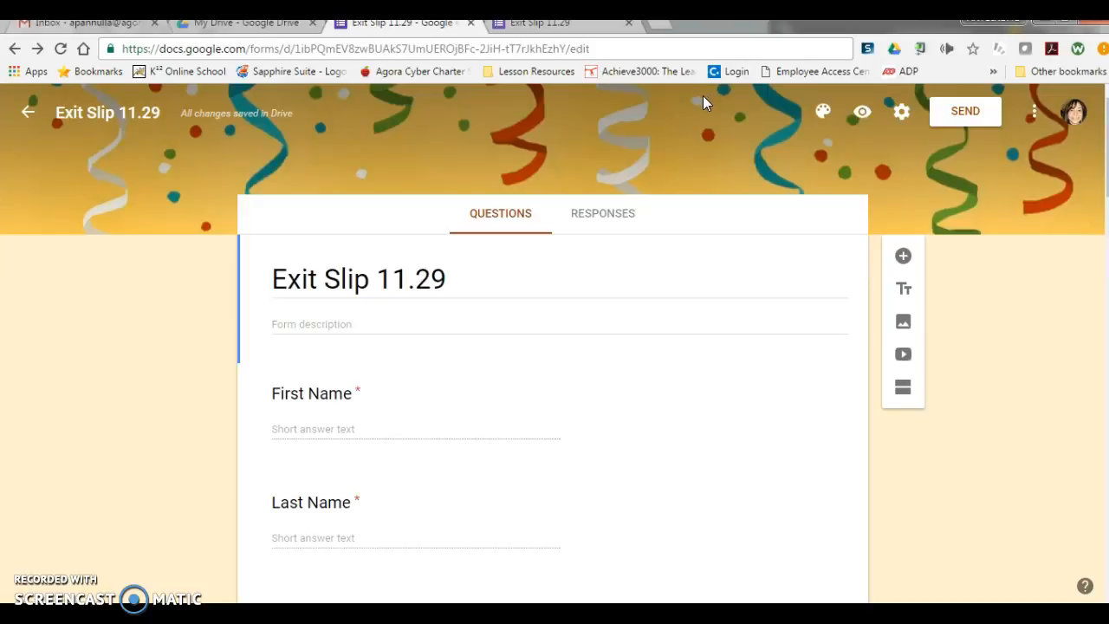
left_click(583, 49)
key("ctrl+c")
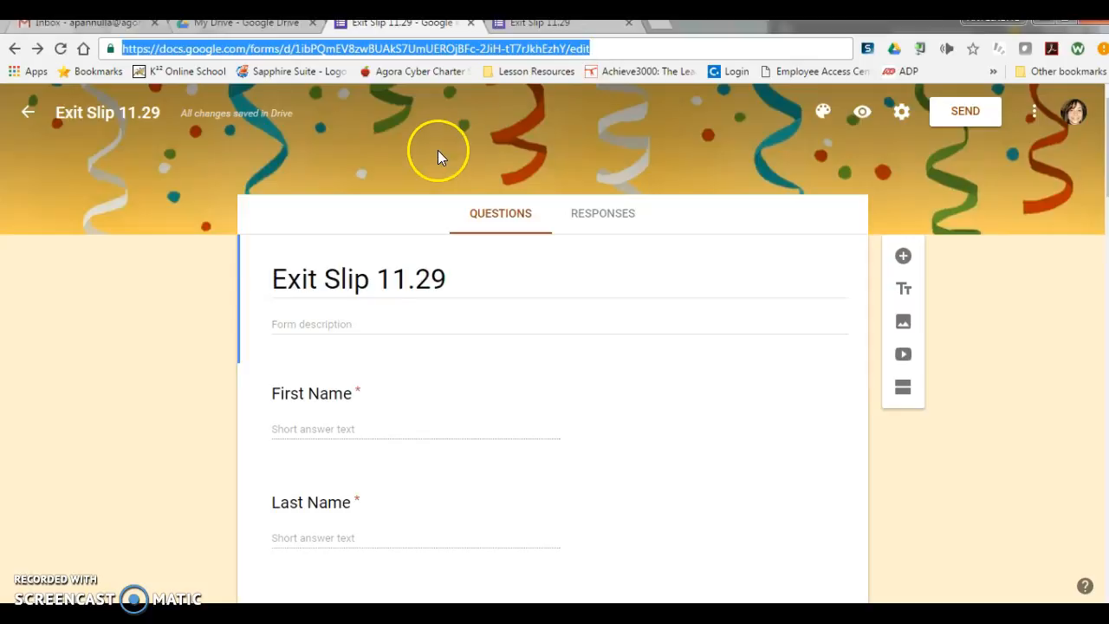
scroll(438, 156, "down", 10)
scroll(442, 162, "up", 10)
left_click(984, 120)
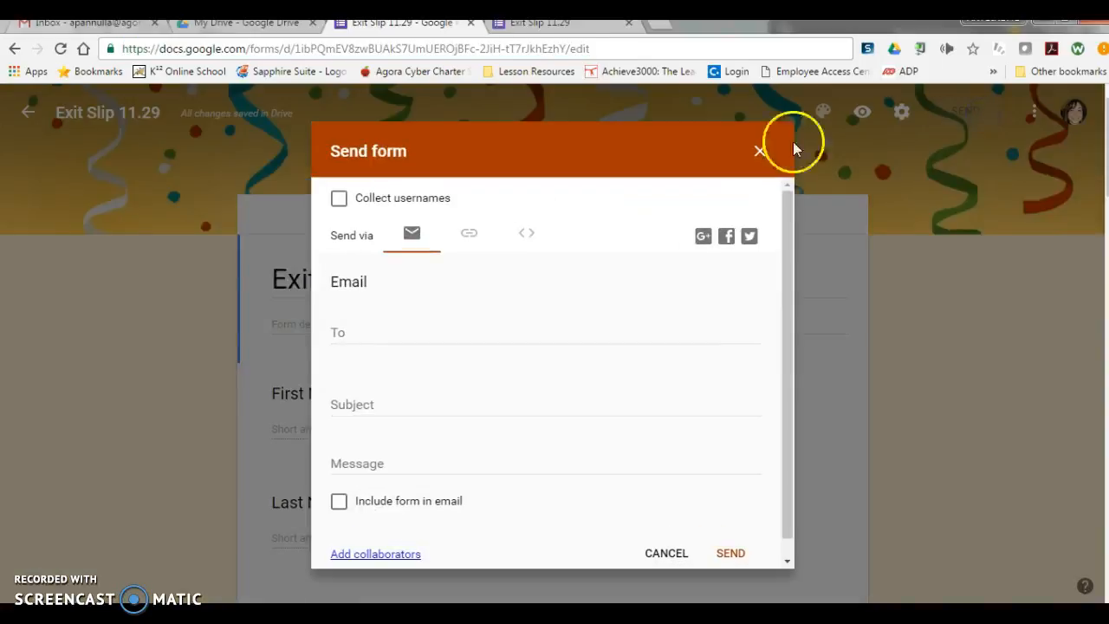
left_click(466, 236)
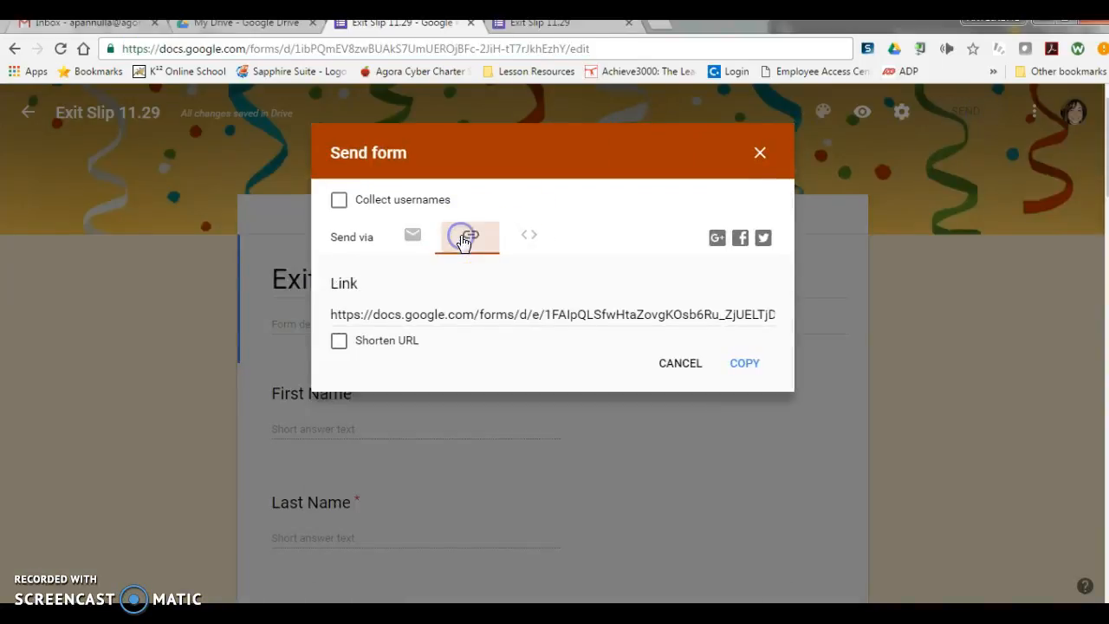
left_click(365, 344)
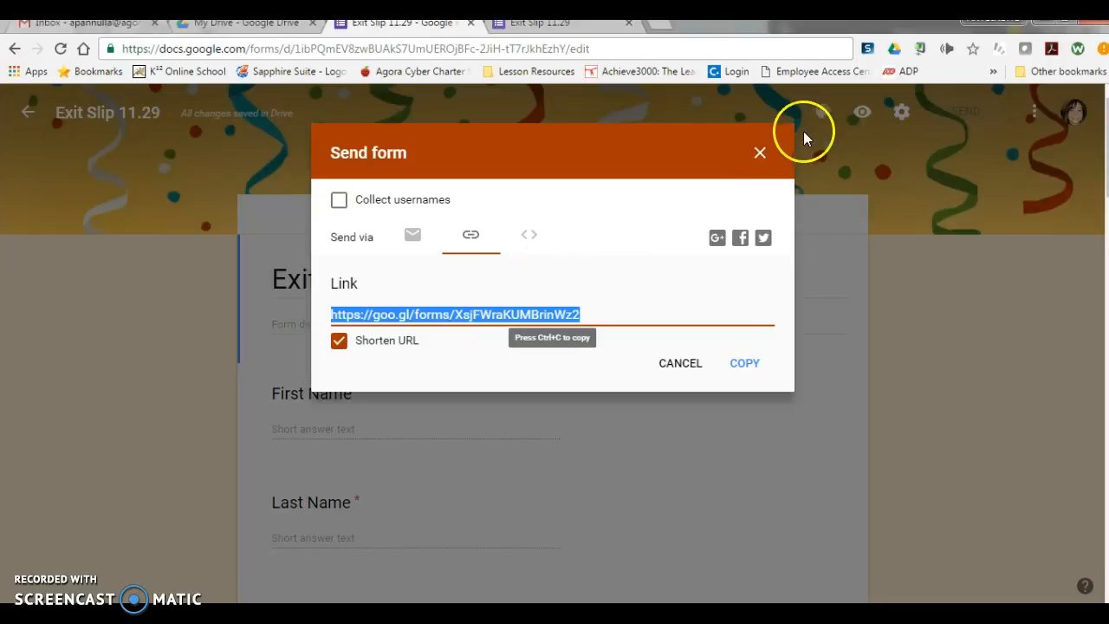
left_click(760, 152)
Step: Open the copied short link in place of the preview, discarding the answers entered there
left_click(630, 24)
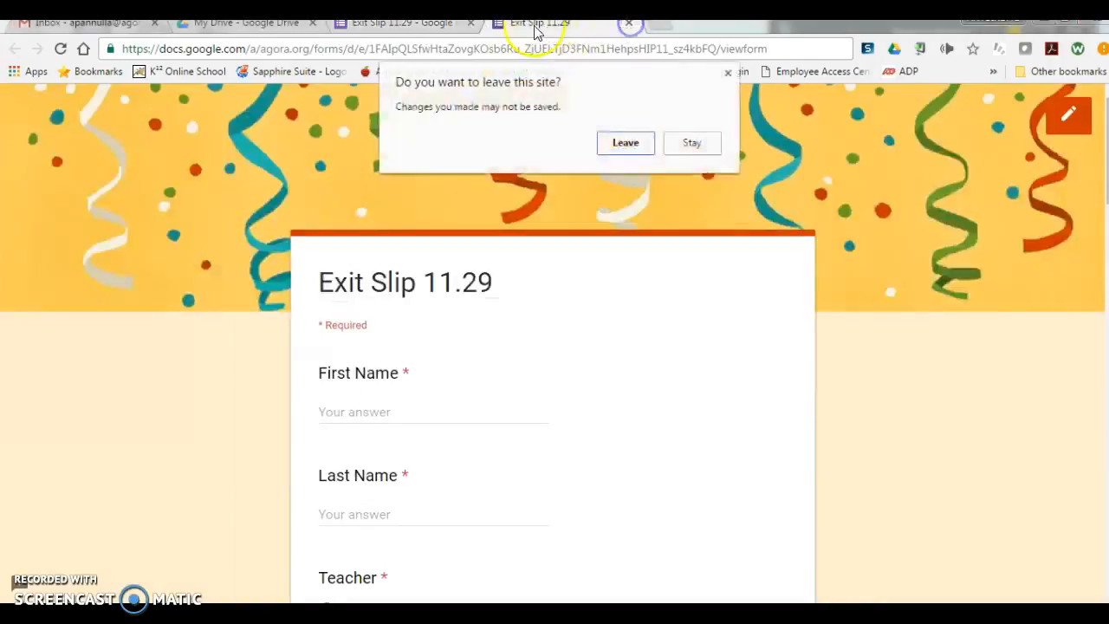
left_click(625, 143)
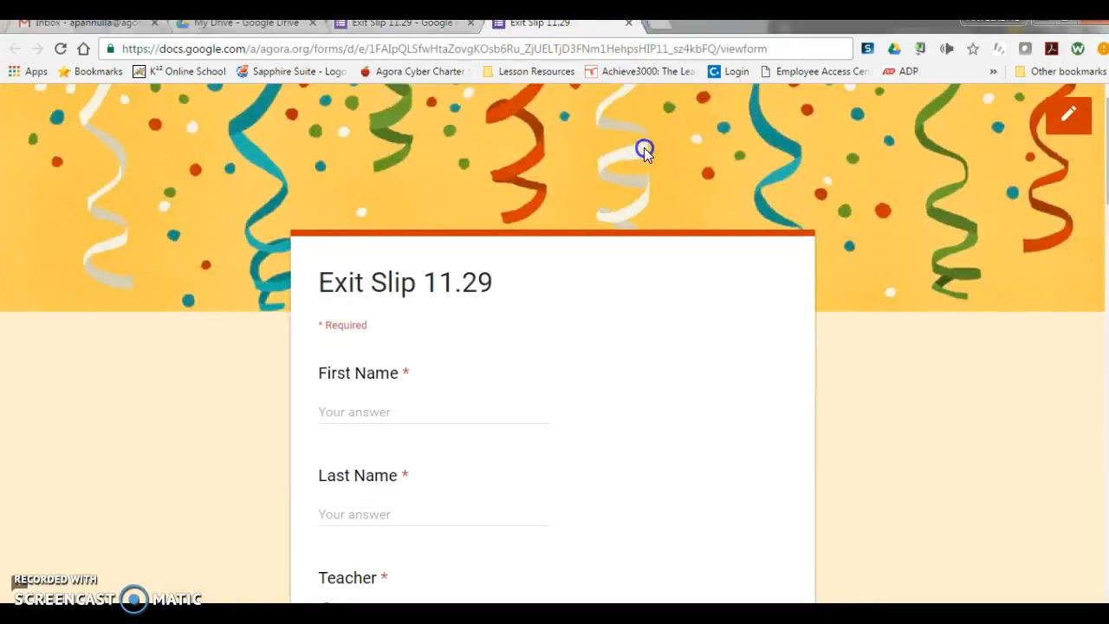
left_click(509, 25)
type("https://goo.gl/forms/XsjFWraKUMBrinWz2")
key("Return")
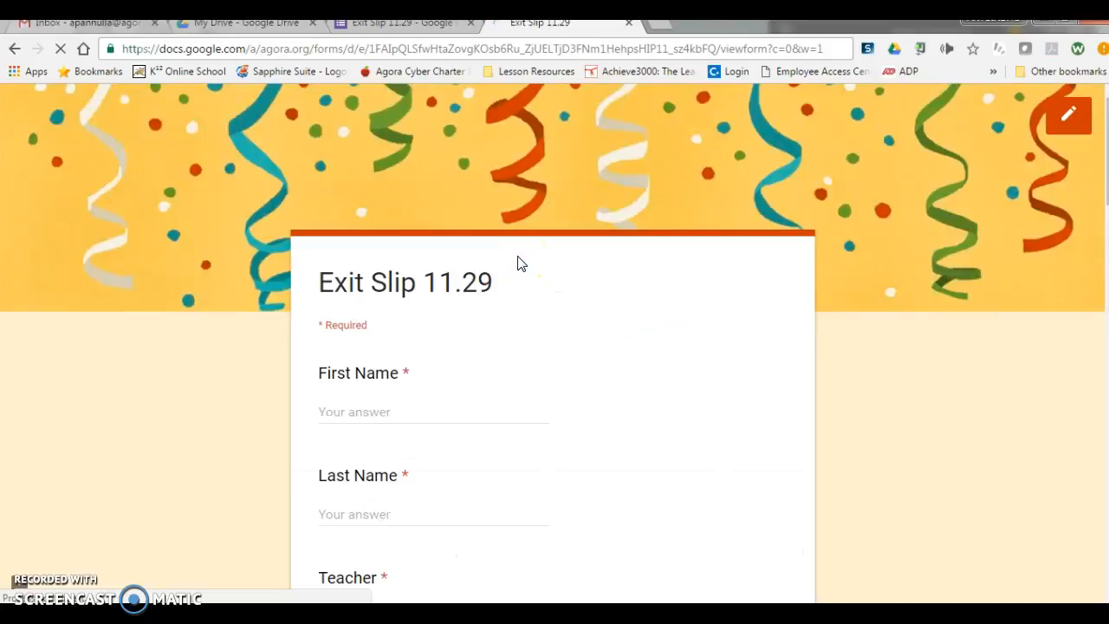
Step: Copy the form's edit address from the editor and open it in a new browser tab
left_click(394, 23)
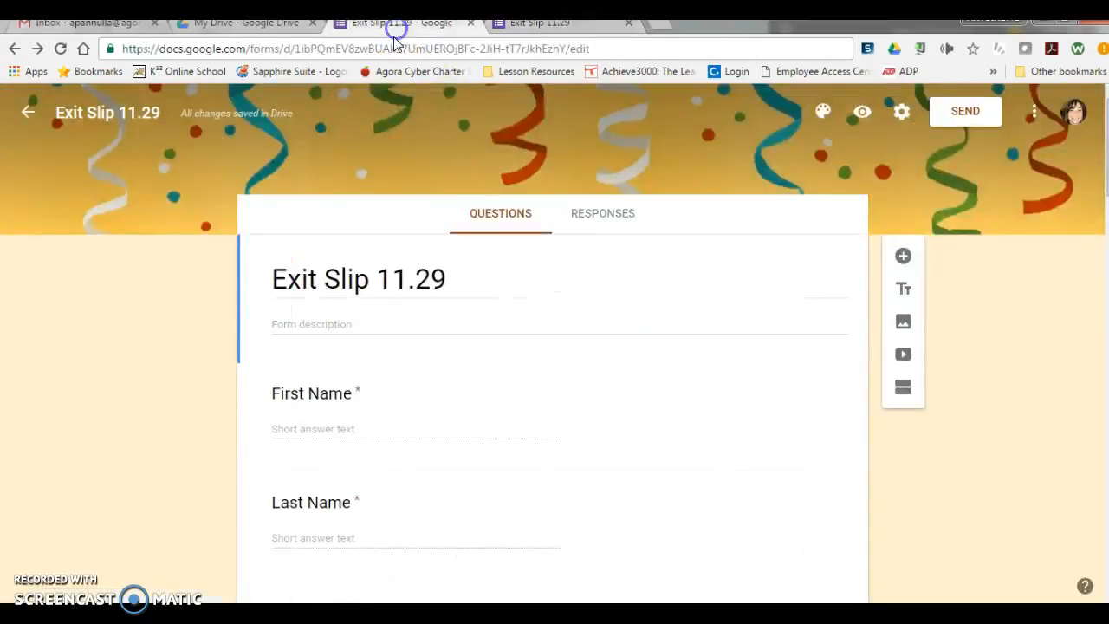
left_click(387, 48)
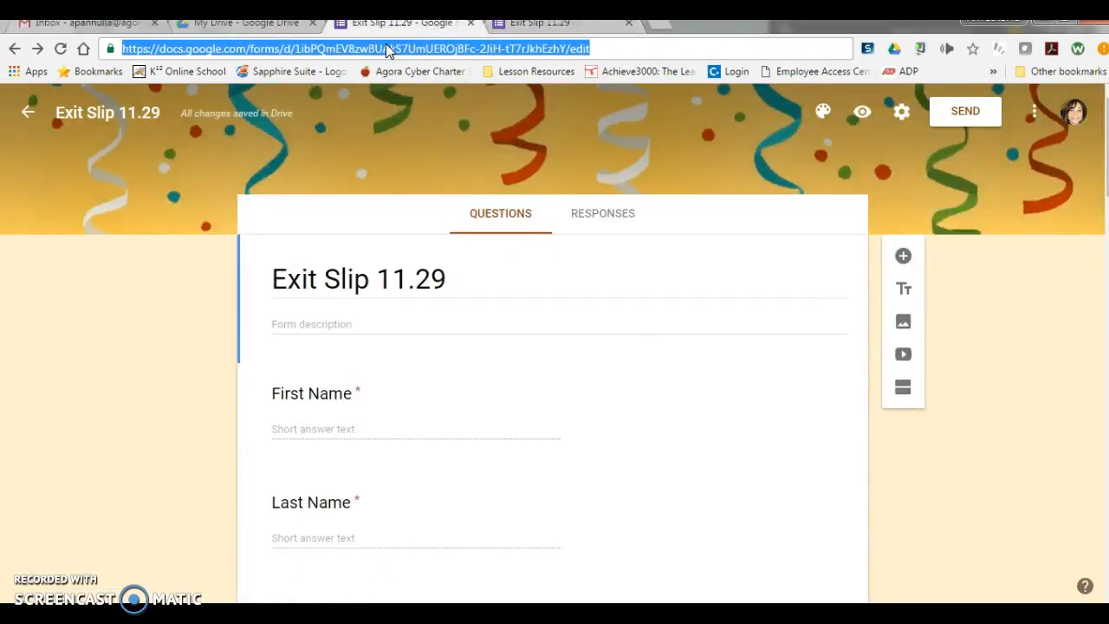
left_click(664, 30)
key("ctrl+v")
key("Return")
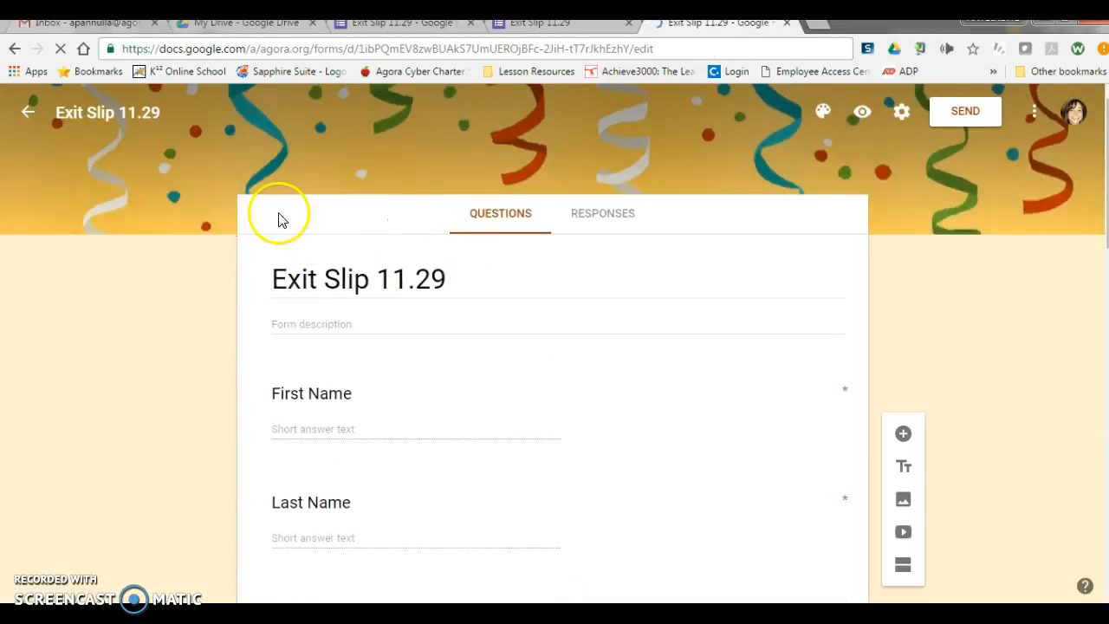
Step: Compare the send-by-link option with the form's edit address, and look over the additional options, including Add collaborators and Add-ons
left_click(560, 26)
left_click(416, 26)
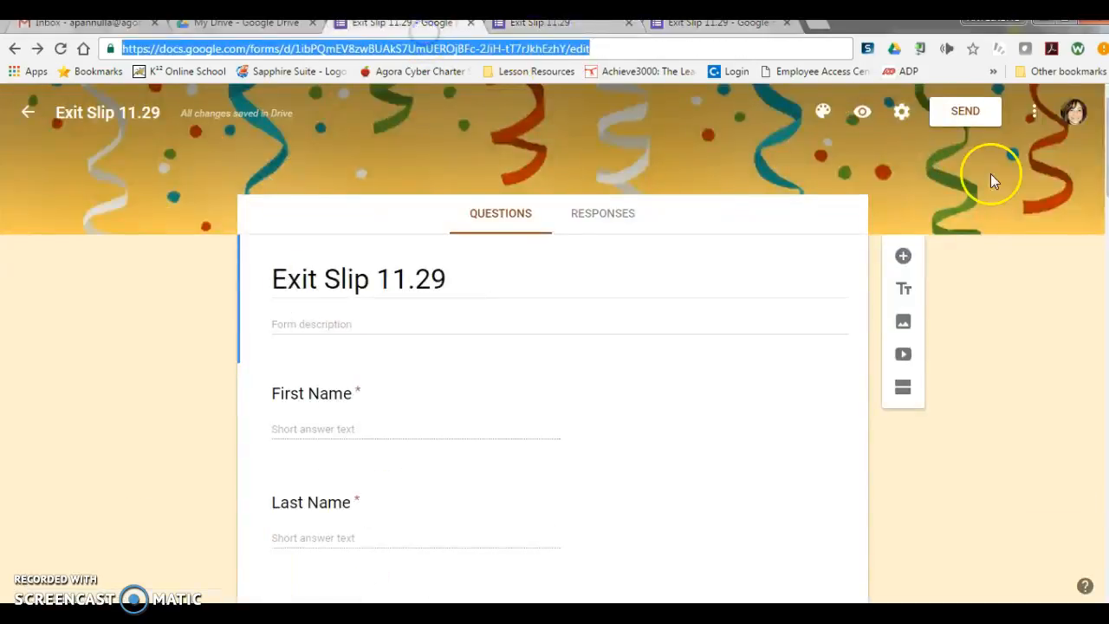
left_click(978, 113)
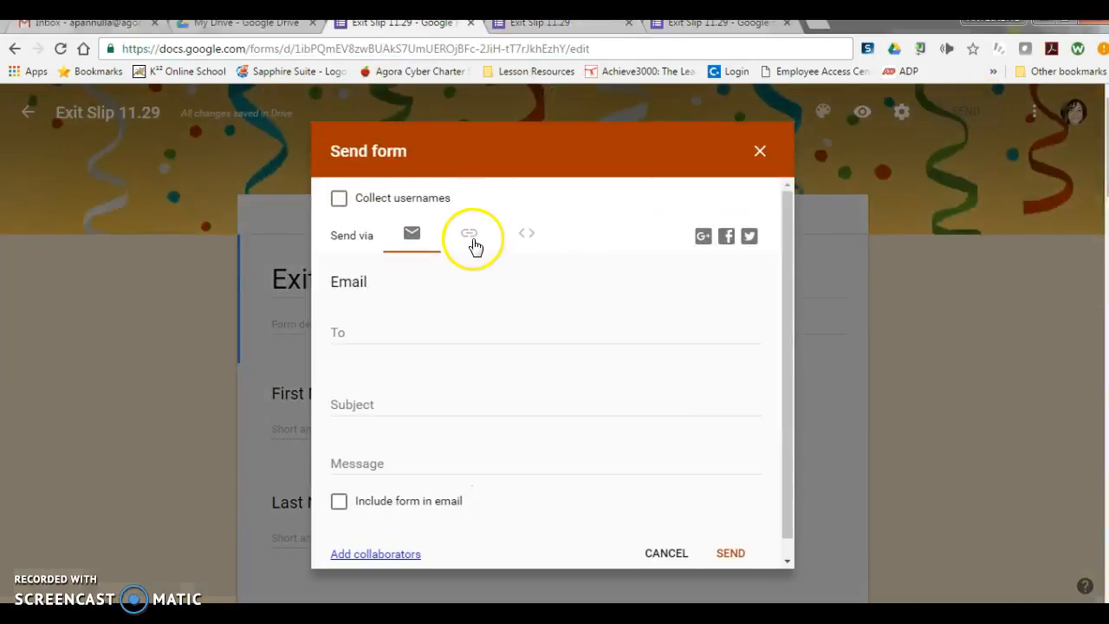
left_click(472, 241)
left_click(760, 153)
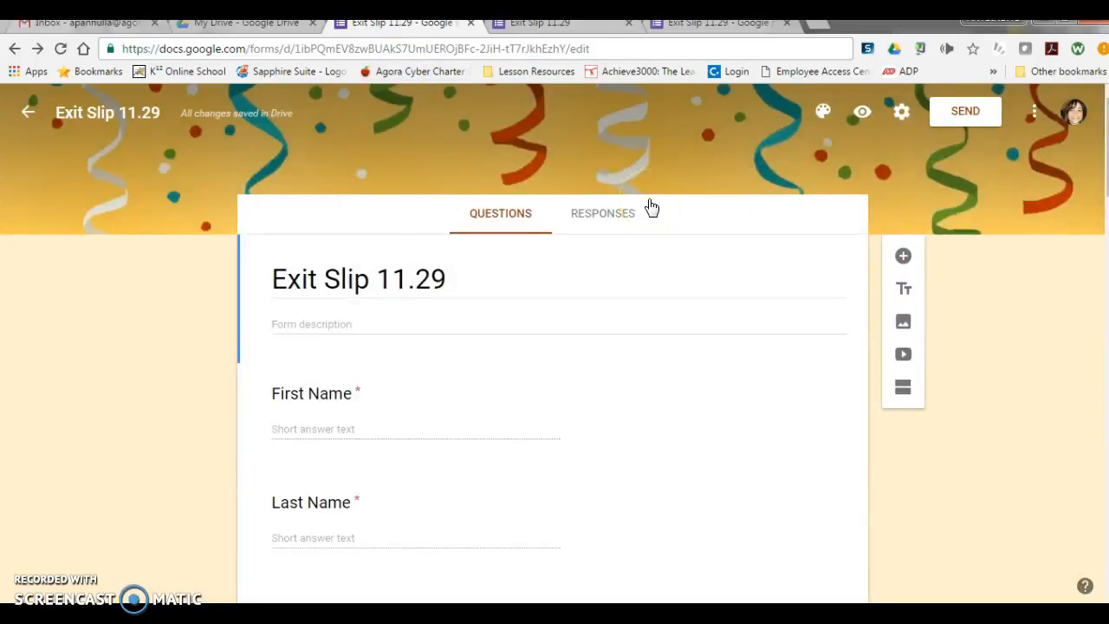
left_click(562, 48)
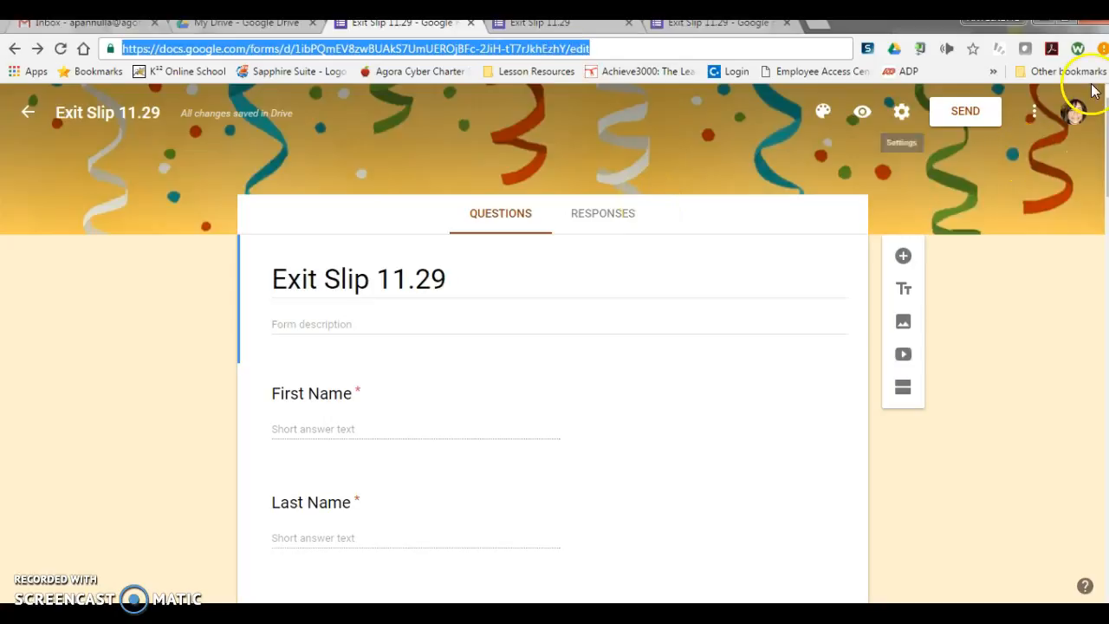
left_click(1034, 110)
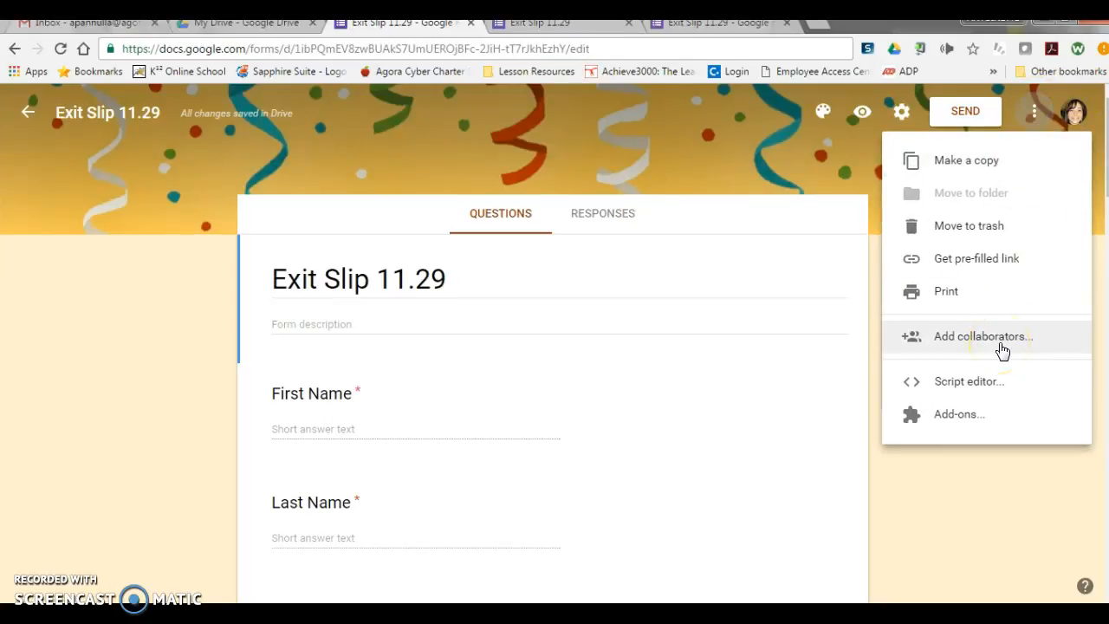
left_click(962, 418)
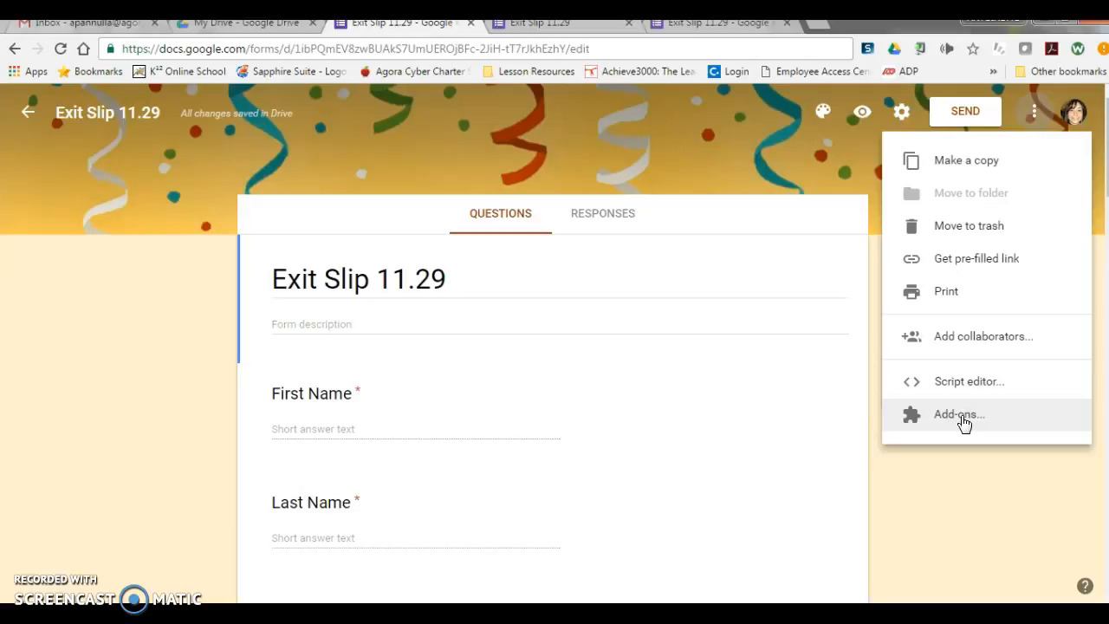
left_click(941, 530)
left_click(773, 326)
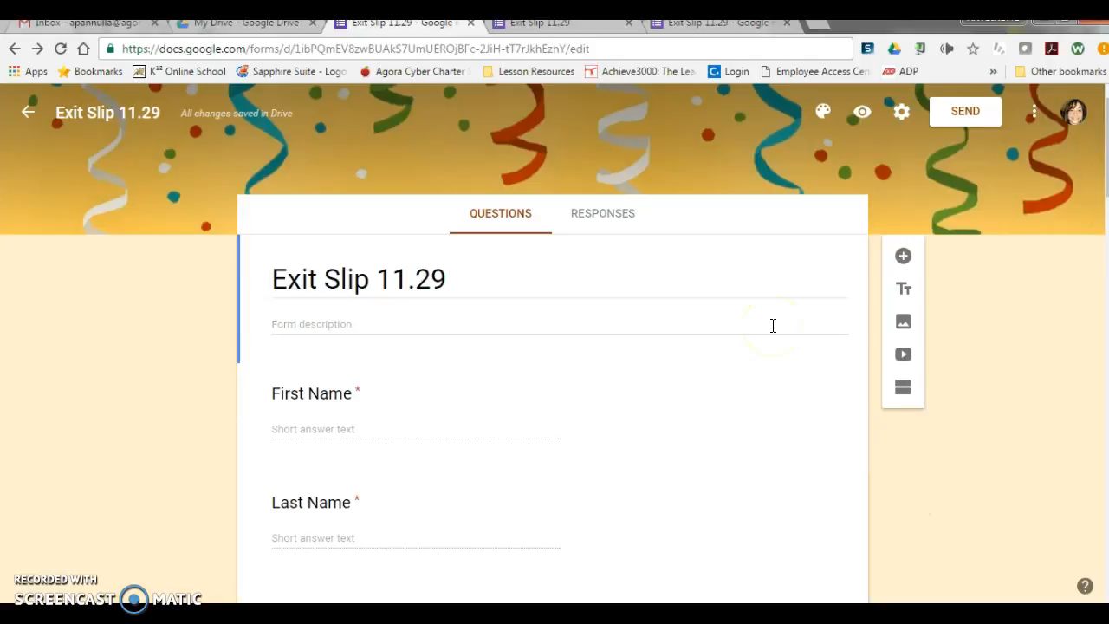
left_click(656, 264)
Step: Open a fresh preview and enter "answer key" as First Name, "." as Last Name, and the first teacher option
left_click(861, 120)
scroll(592, 122, "down", 4)
scroll(373, 139, "up", 2)
left_click(353, 292)
type("an")
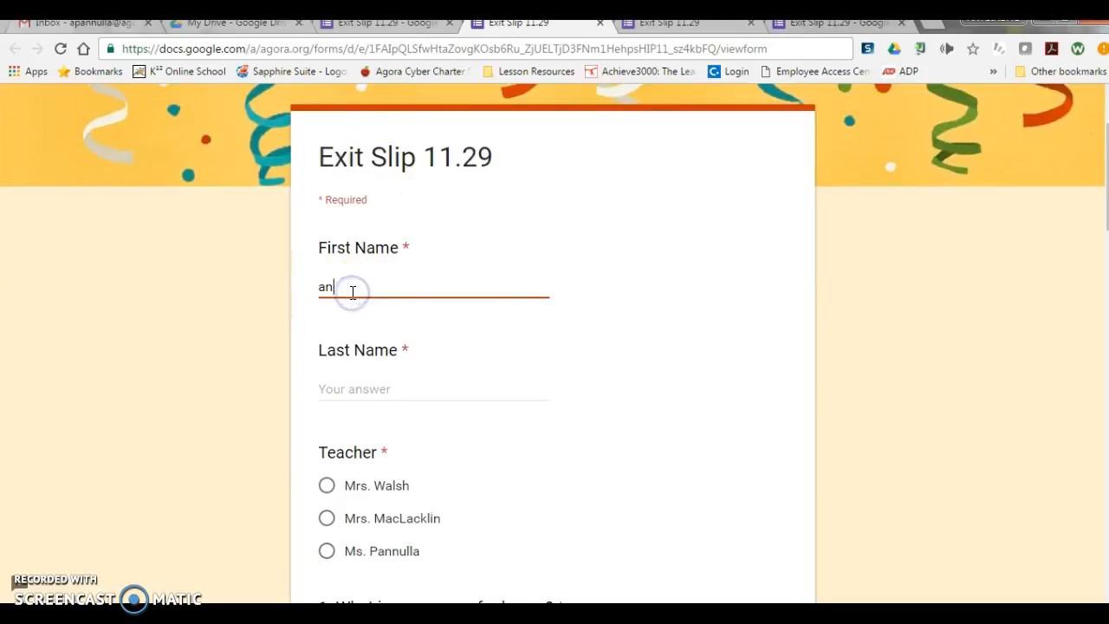
type("swer key")
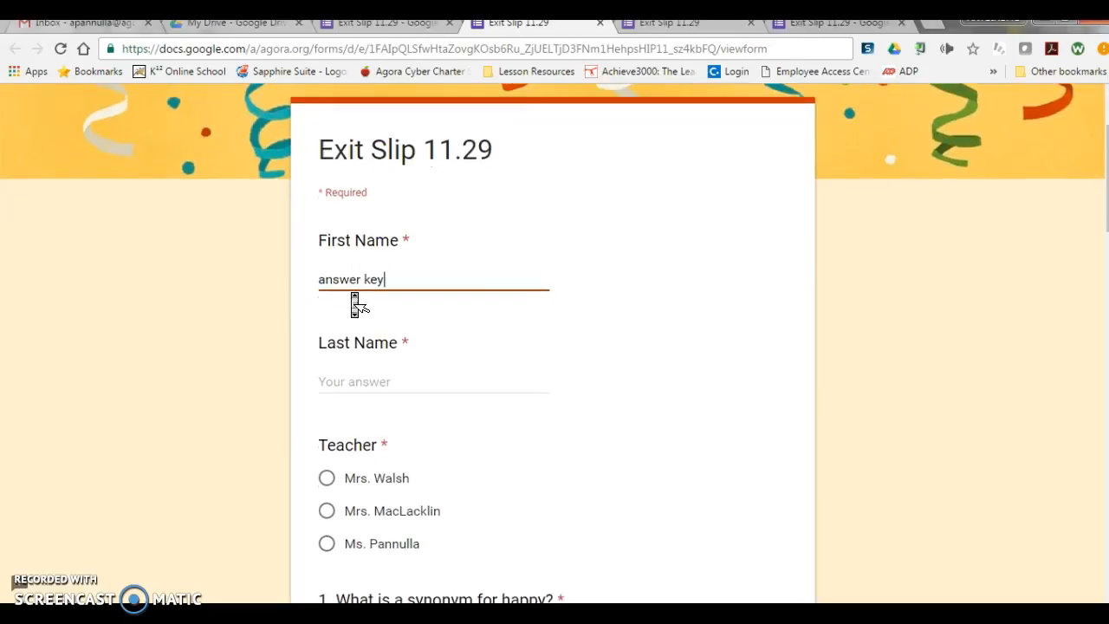
scroll(354, 303, "down", 1)
left_click(347, 272)
type(".")
left_click(328, 367)
Step: Choose "glad" for question 1 and select an answer for question 2 about the image
scroll(329, 374, "down", 2)
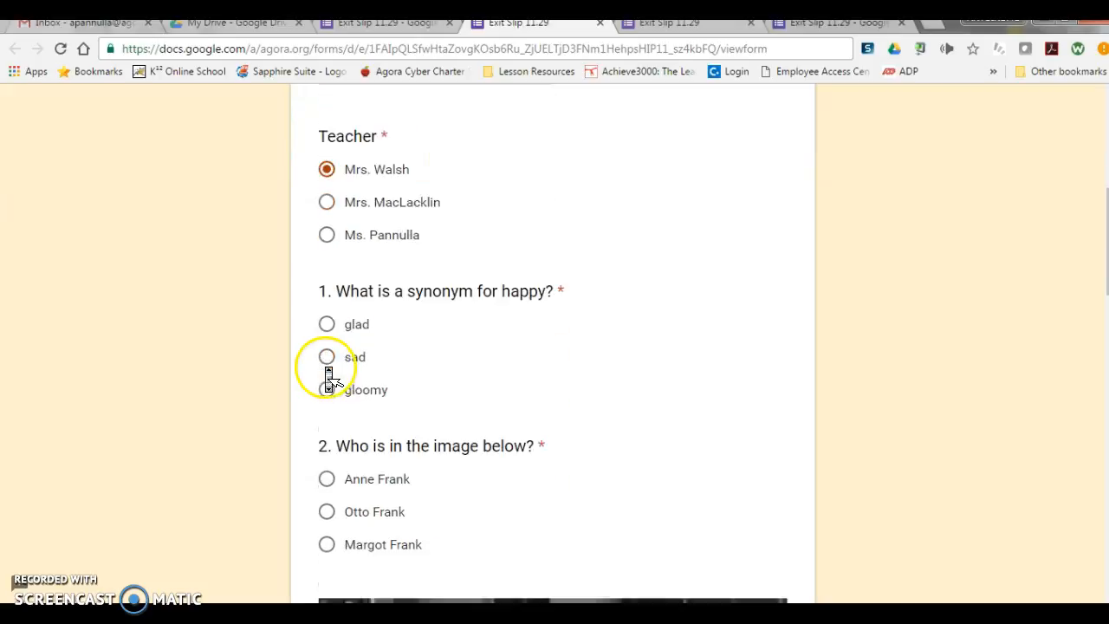
left_click(327, 318)
scroll(498, 346, "down", 2)
left_click(327, 262)
Step: Tick "pretty" and "funky" as the adjectives in question 3
scroll(546, 312, "down", 1)
scroll(538, 304, "down", 5)
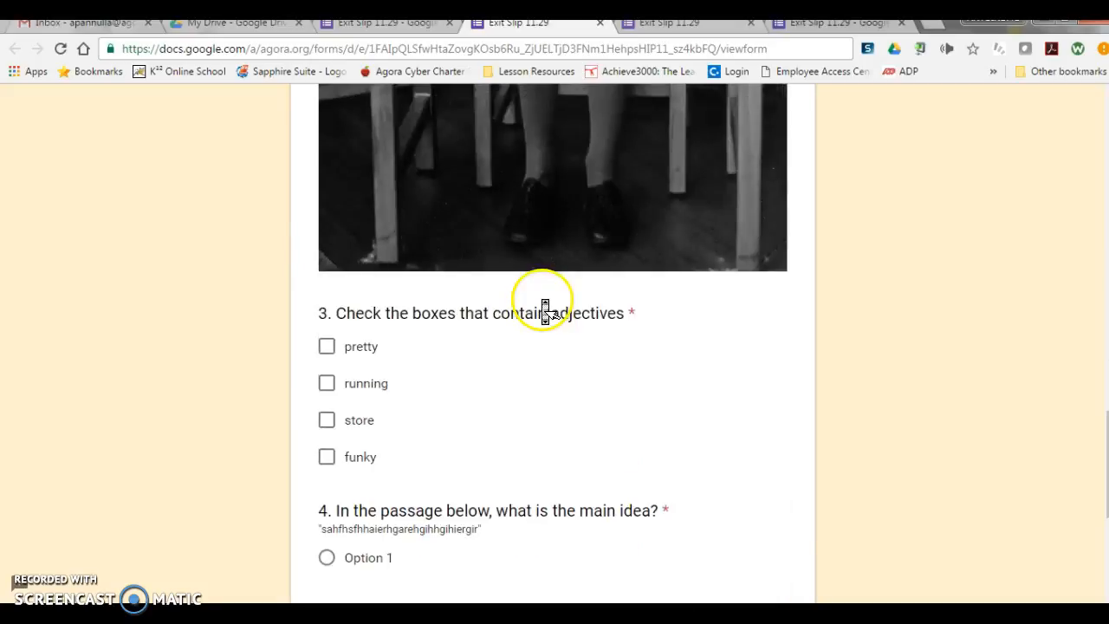
left_click(354, 347)
left_click(364, 459)
scroll(367, 471, "down", 3)
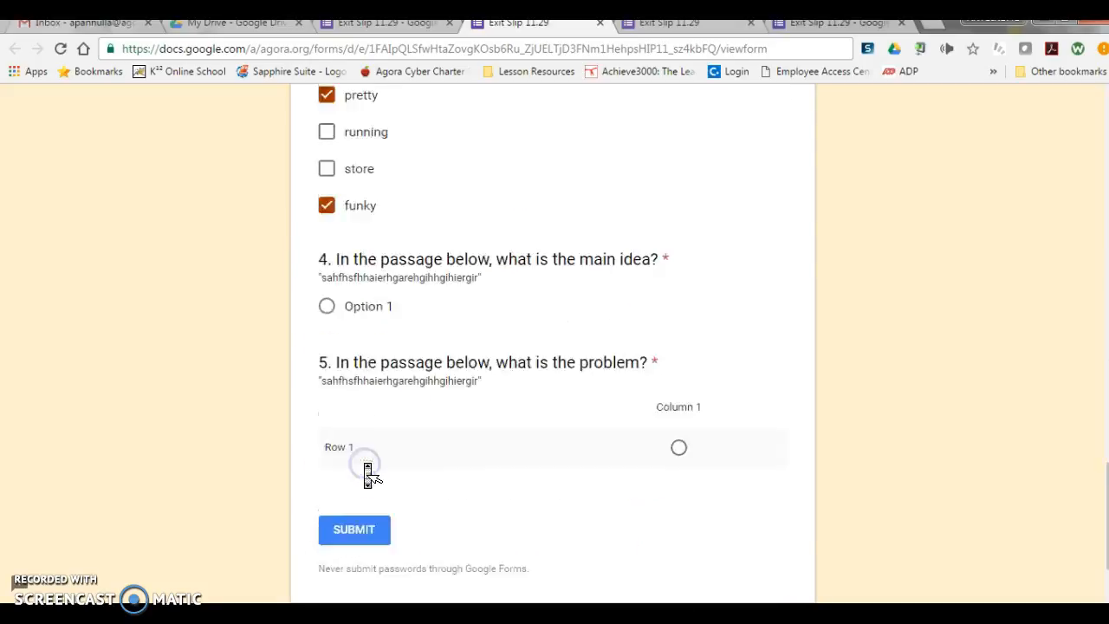
Step: Answer question 4 with "Option 1" and question 5 with "Column 1" for Row 1, submit the answer key response, and close the preview
left_click(329, 242)
left_click(679, 385)
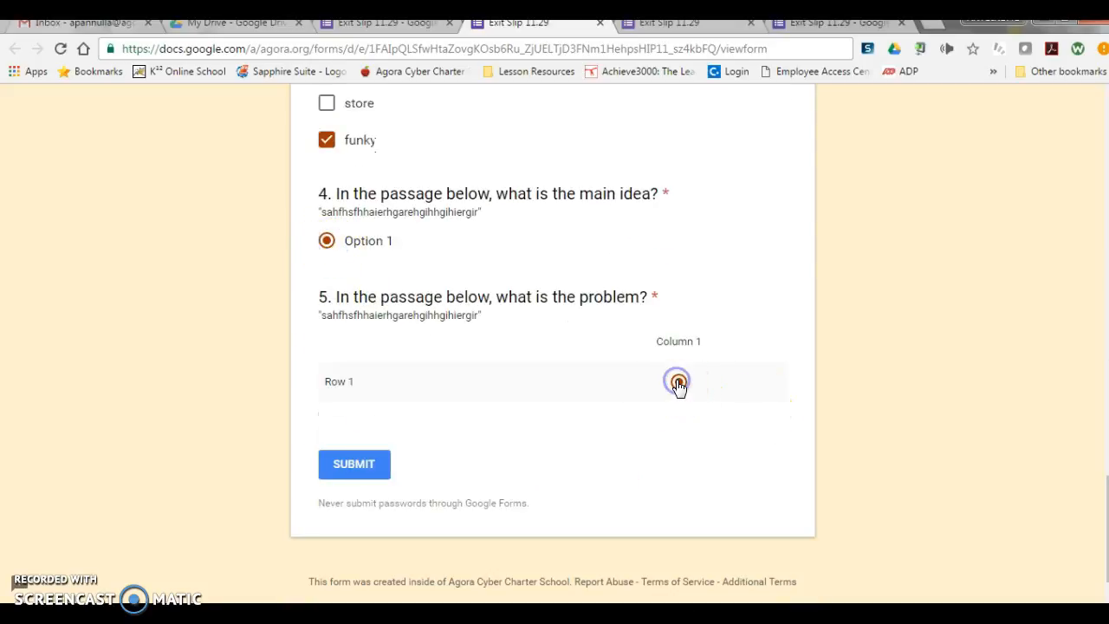
left_click(362, 466)
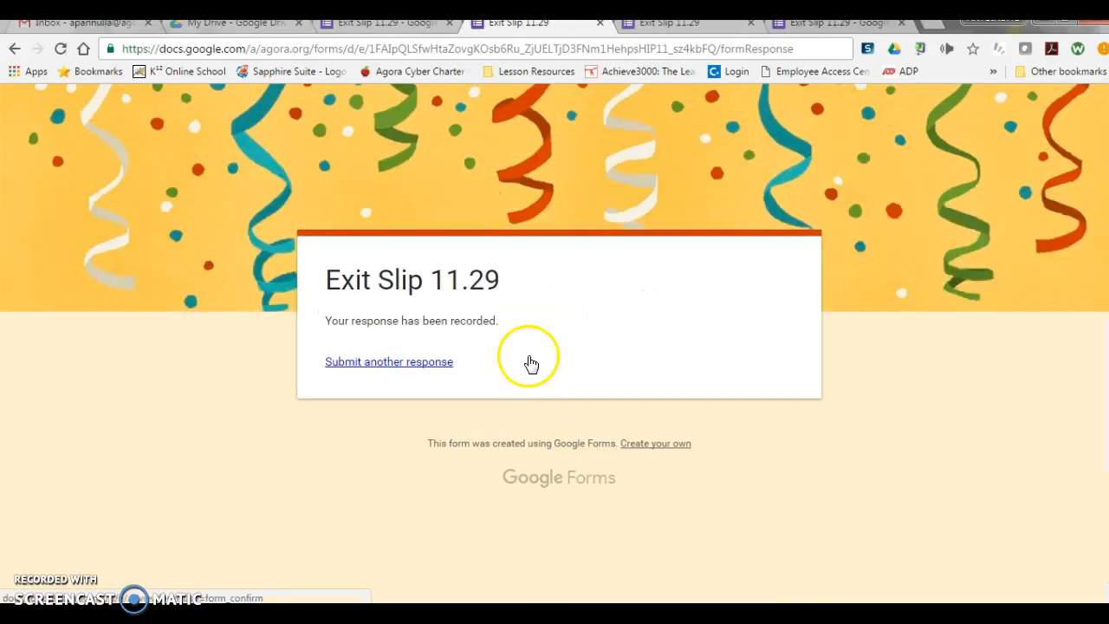
left_click(604, 28)
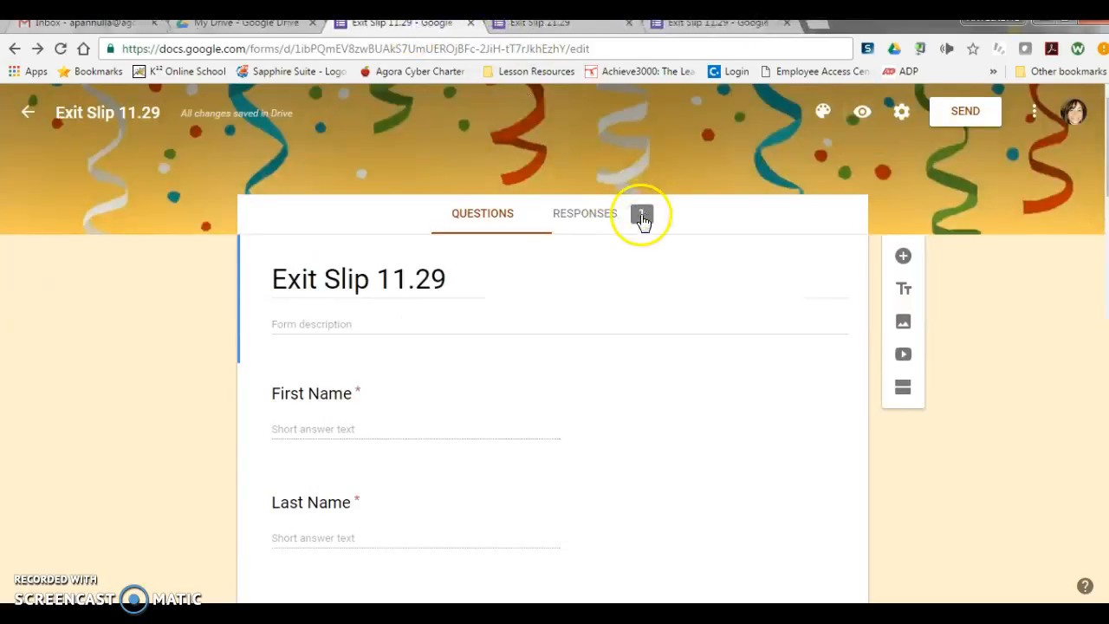
Step: Examine the submitted answer key response in the form's summary and individual response views
left_click(642, 221)
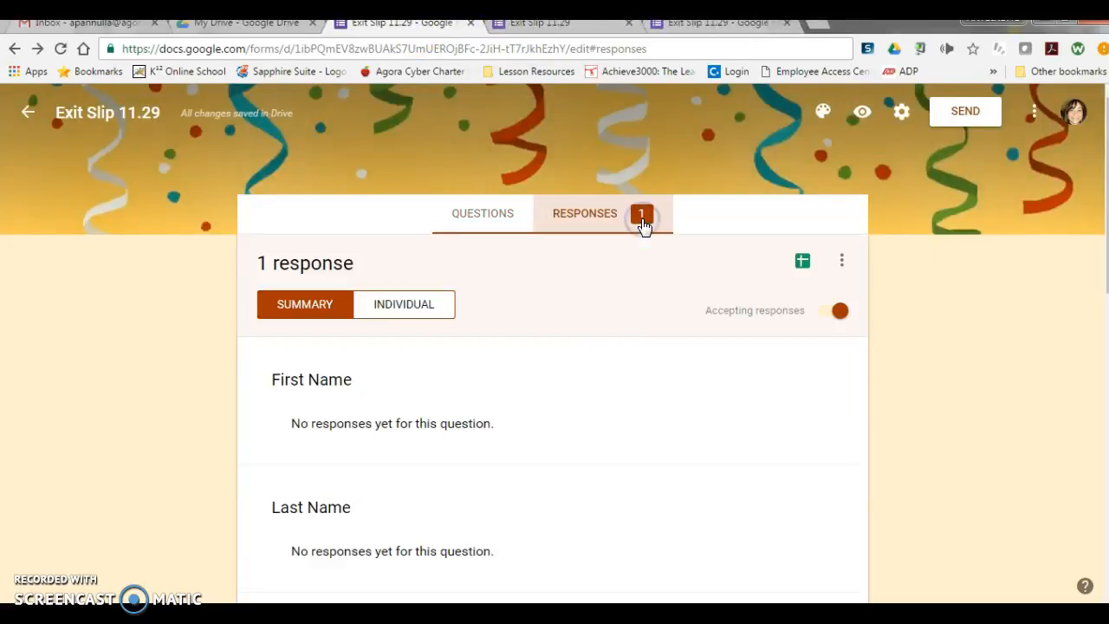
scroll(466, 340, "down", 4)
scroll(464, 333, "up", 4)
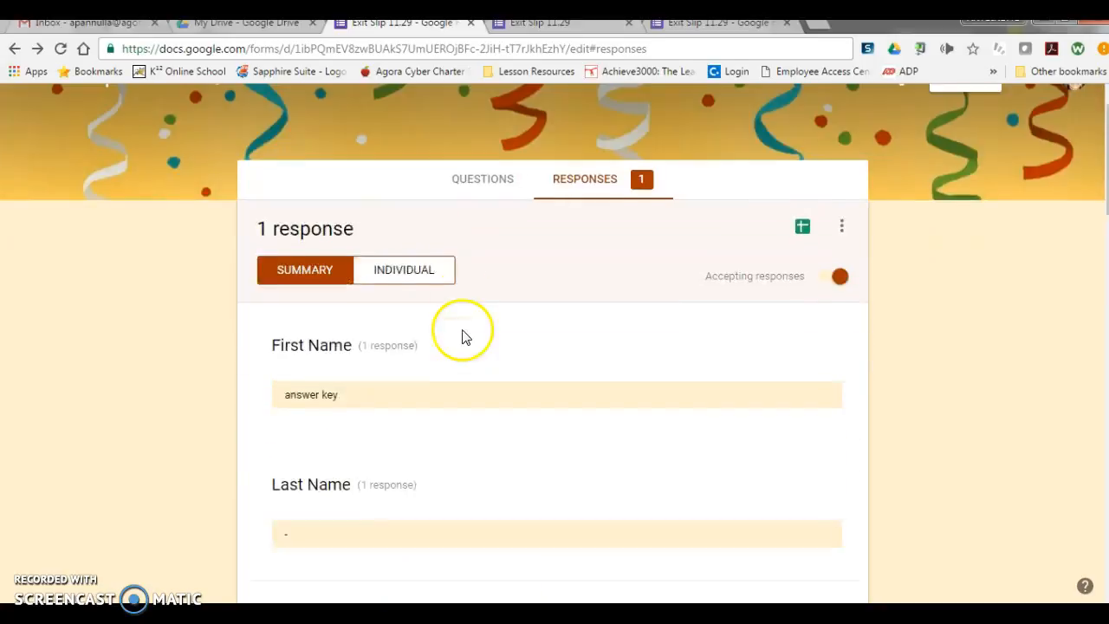
left_click(427, 323)
scroll(430, 329, "down", 7)
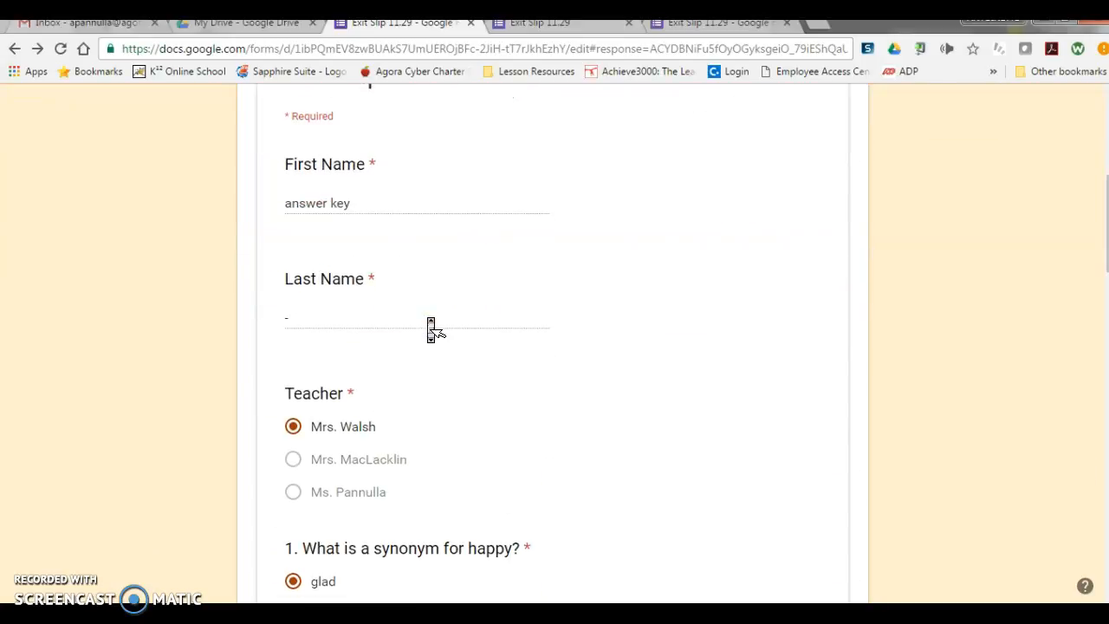
scroll(431, 329, "up", 8)
scroll(430, 329, "up", 1)
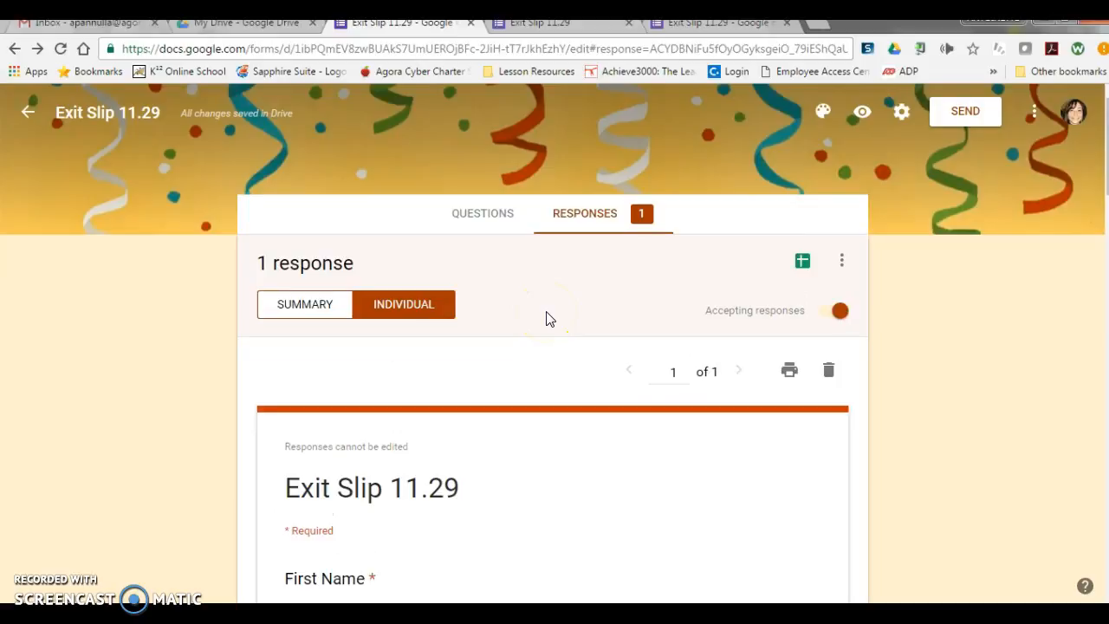
Step: Create a new spreadsheet that collects the responses of the "Exit Slip 11.29" form
left_click(804, 264)
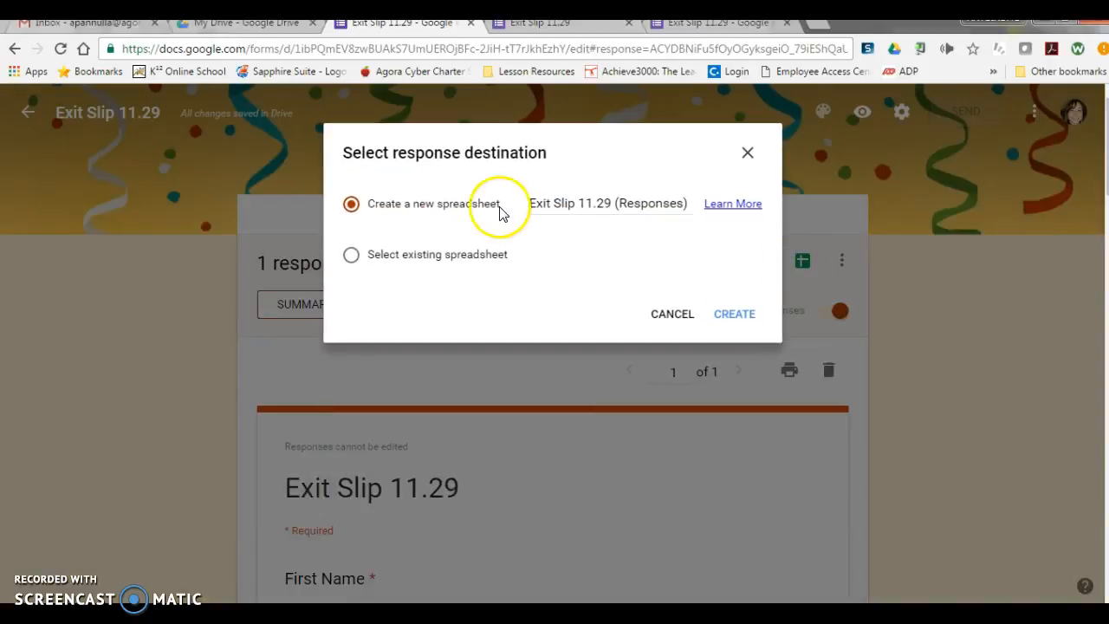
left_click(750, 313)
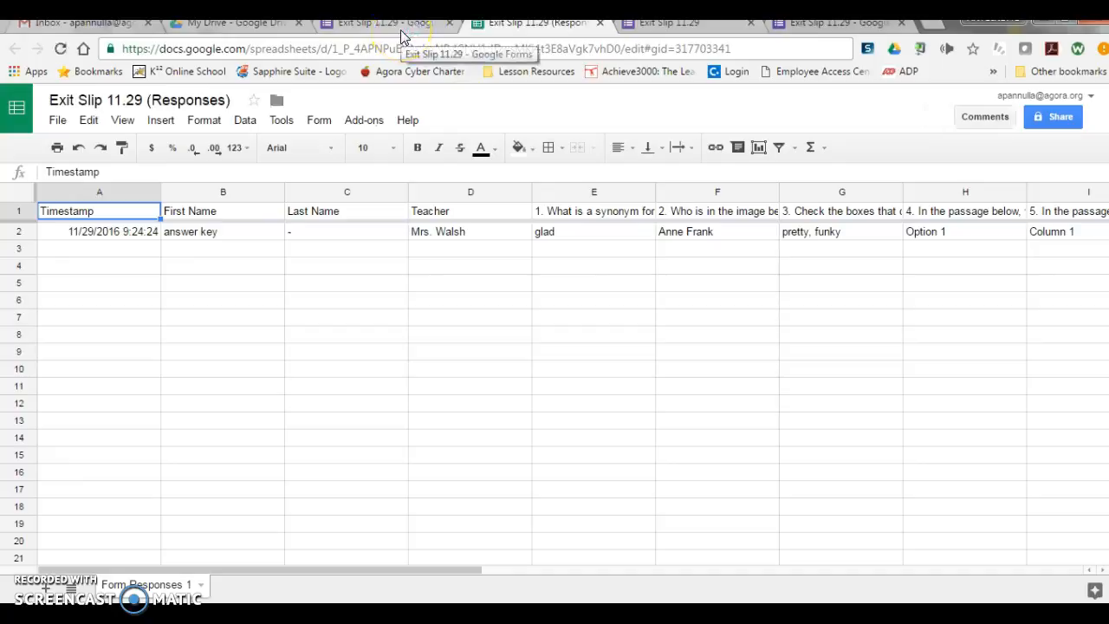
Step: Locate the Exit Slip 11.29 form and its responses sheet in My Drive, and look over the available file actions, including Move to
left_click(241, 25)
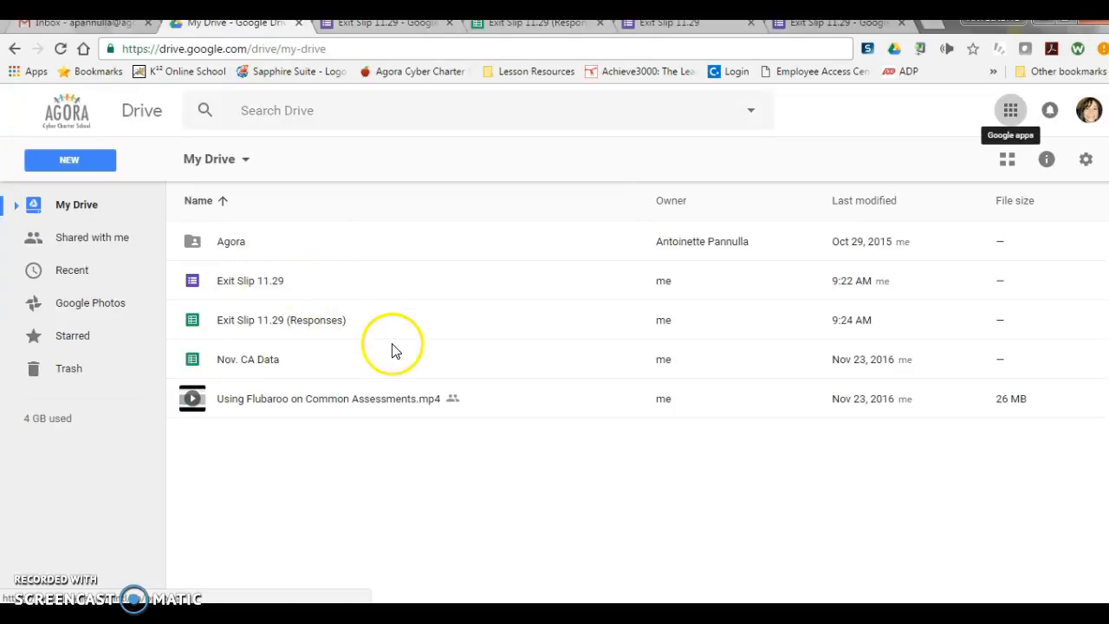
left_click(366, 283)
left_click(367, 320, "shift")
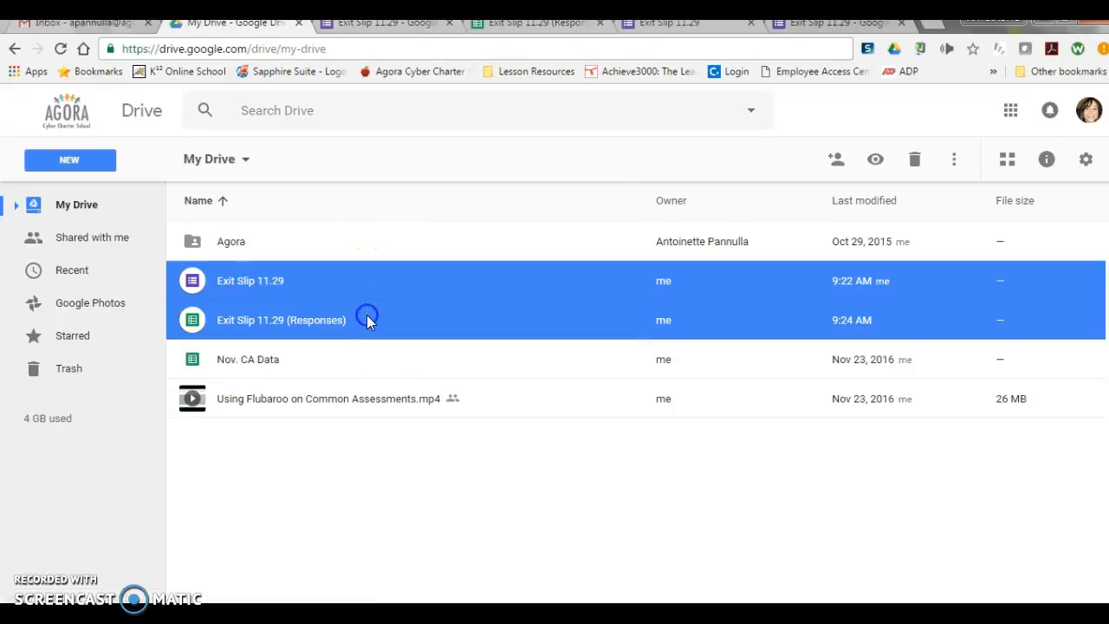
right_click(368, 320)
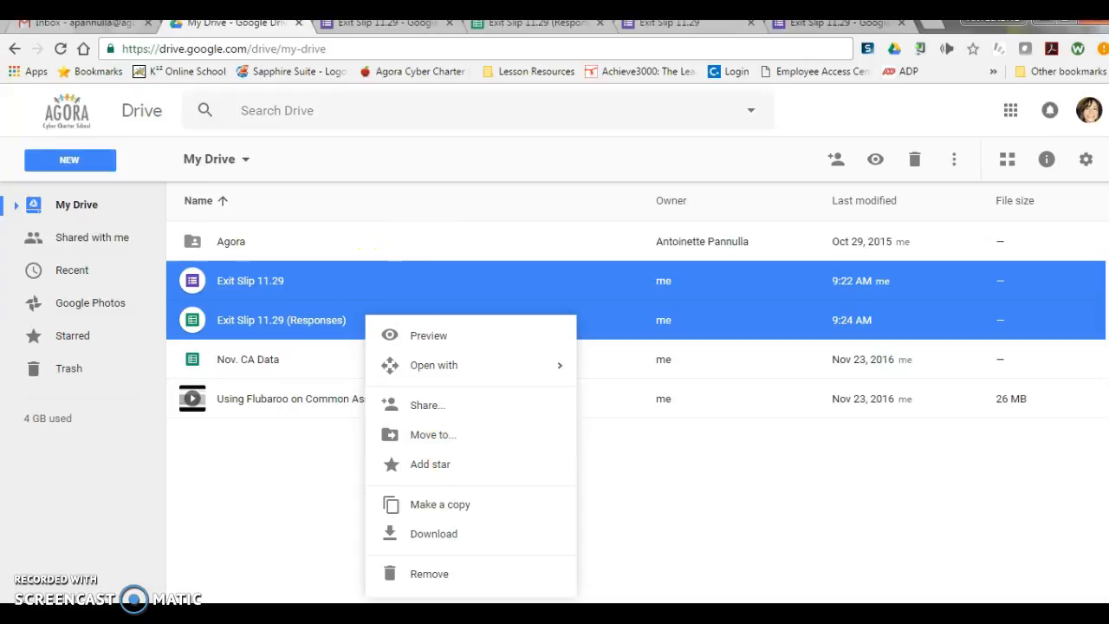
left_click(518, 23)
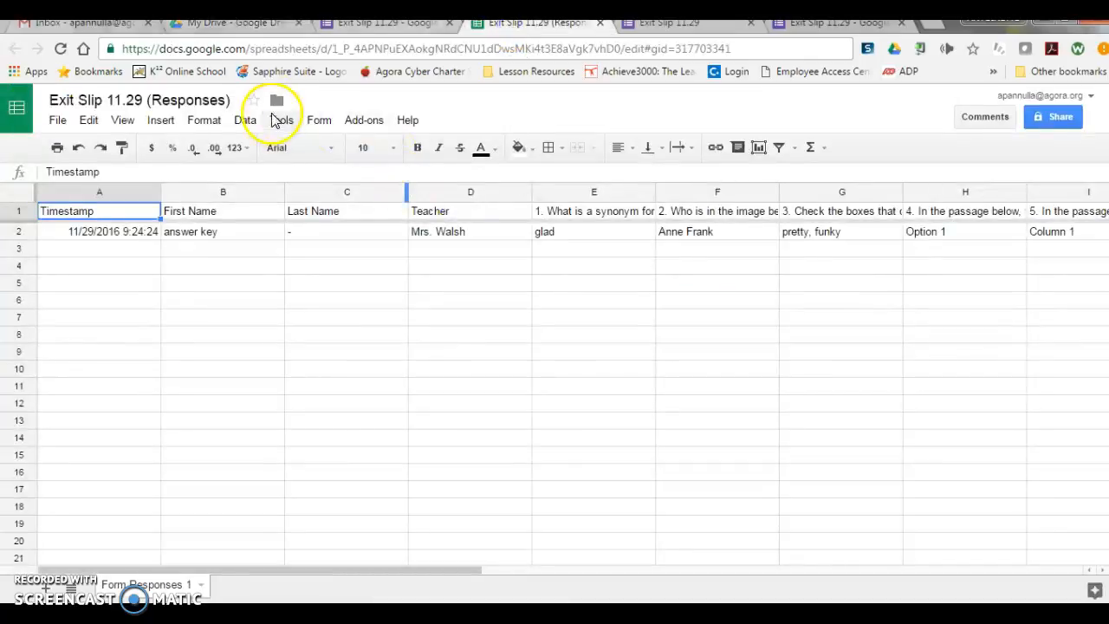
left_click(277, 101)
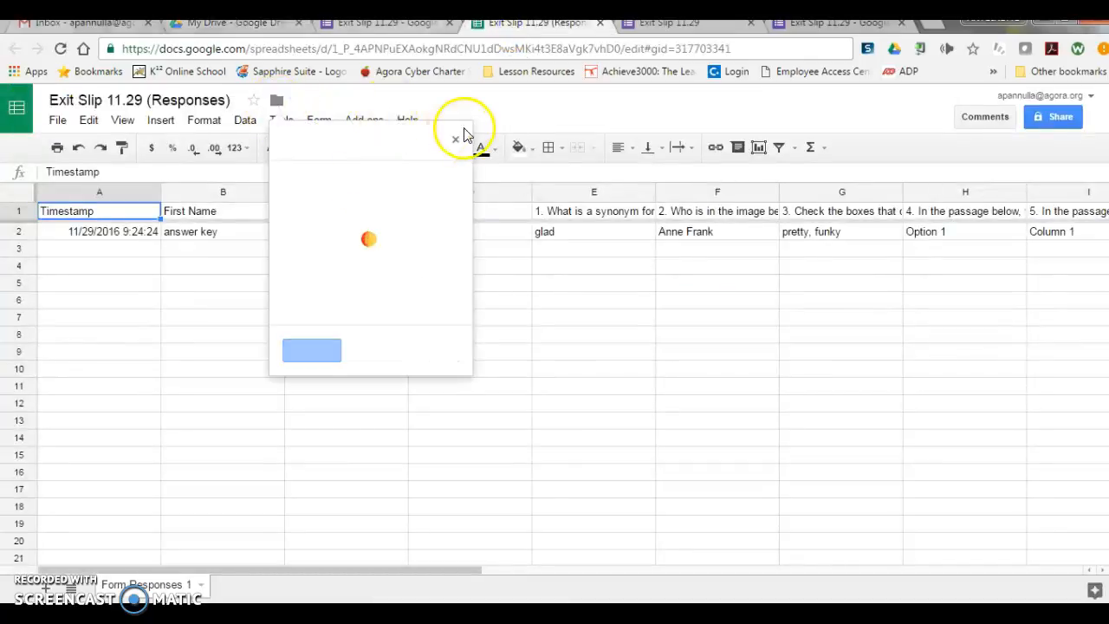
left_click(382, 25)
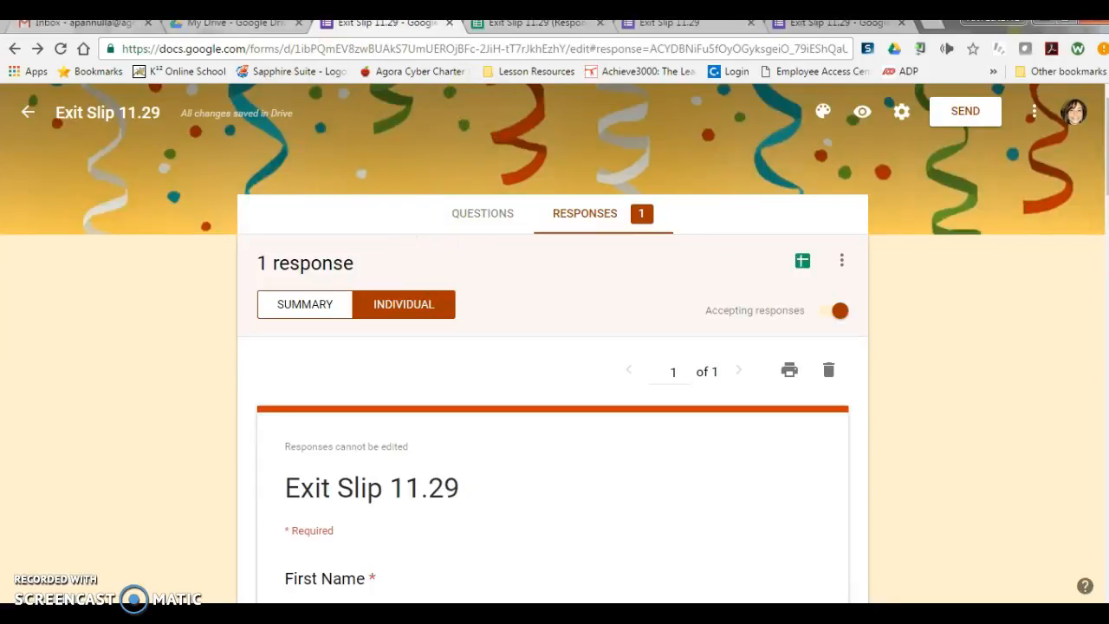
left_click(232, 24)
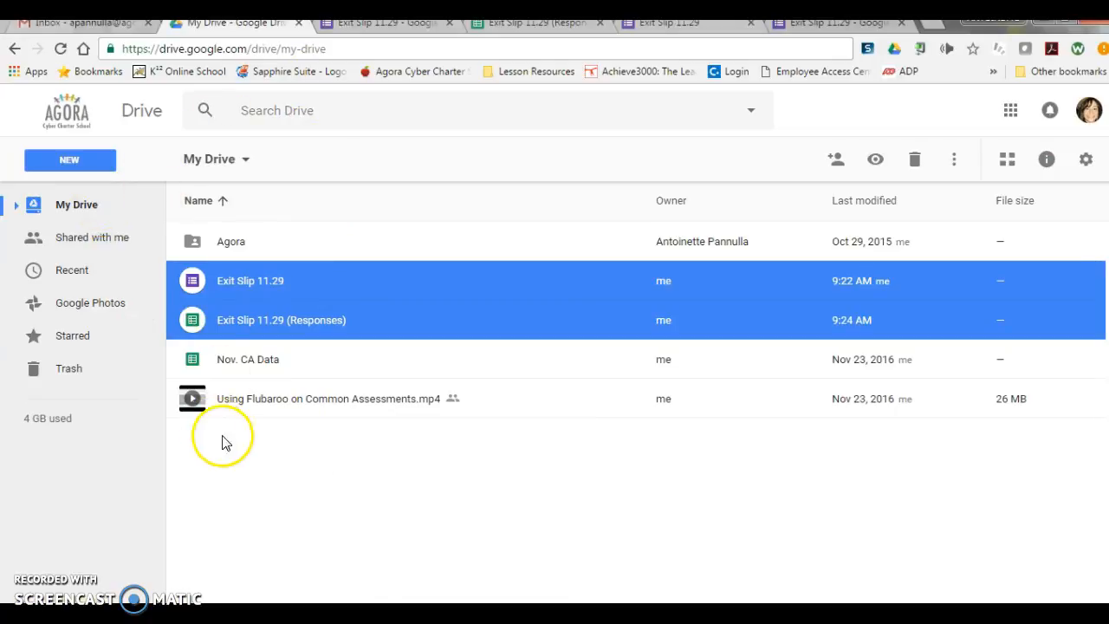
right_click(396, 298)
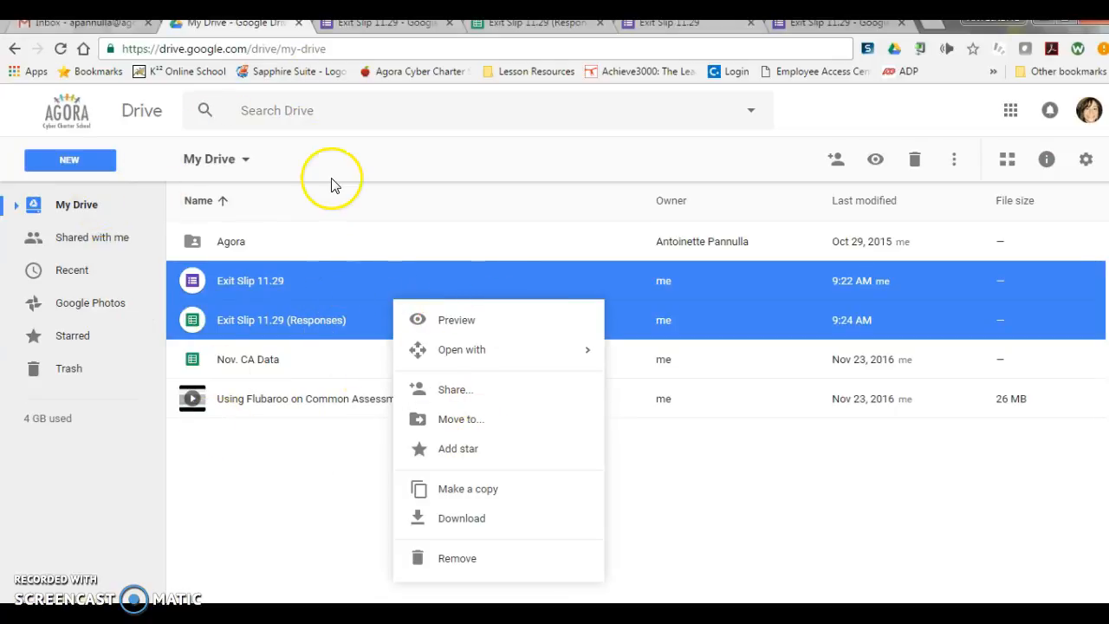
left_click(400, 24)
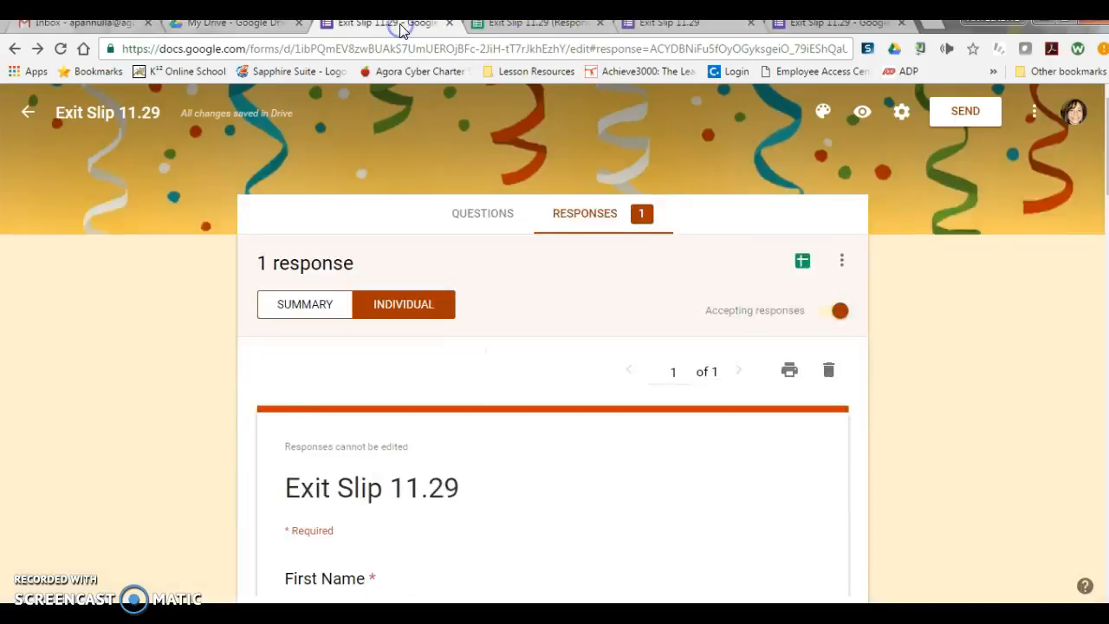
Step: Look at the Flubaroo add-on options available in the "Exit Slip 11.29 (Responses)" spreadsheet
left_click(524, 24)
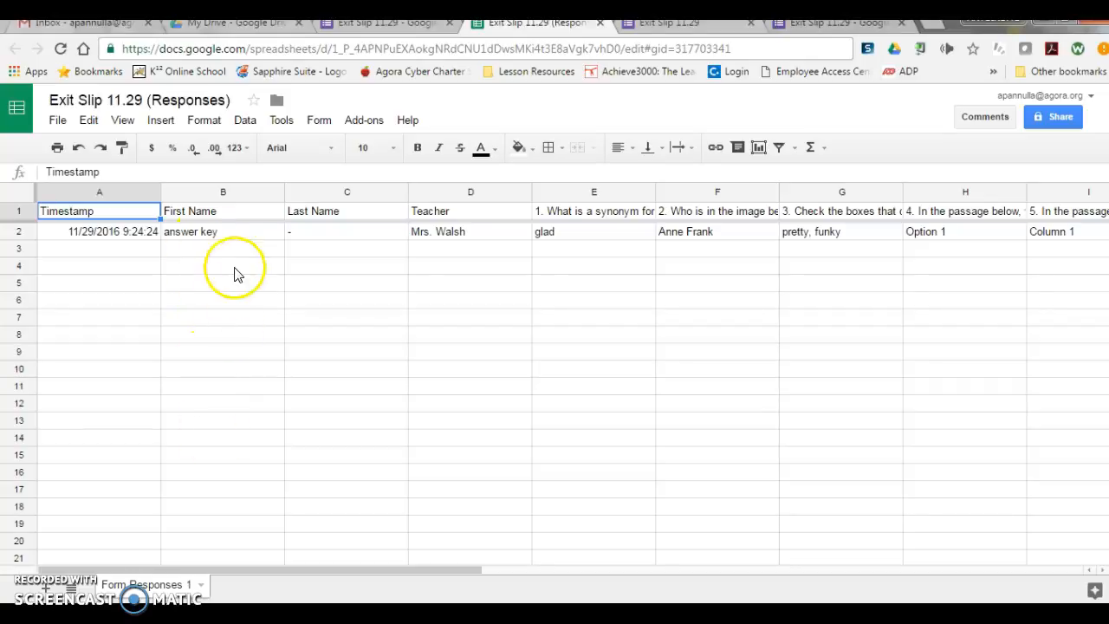
left_click(365, 120)
mouse_move(393, 172)
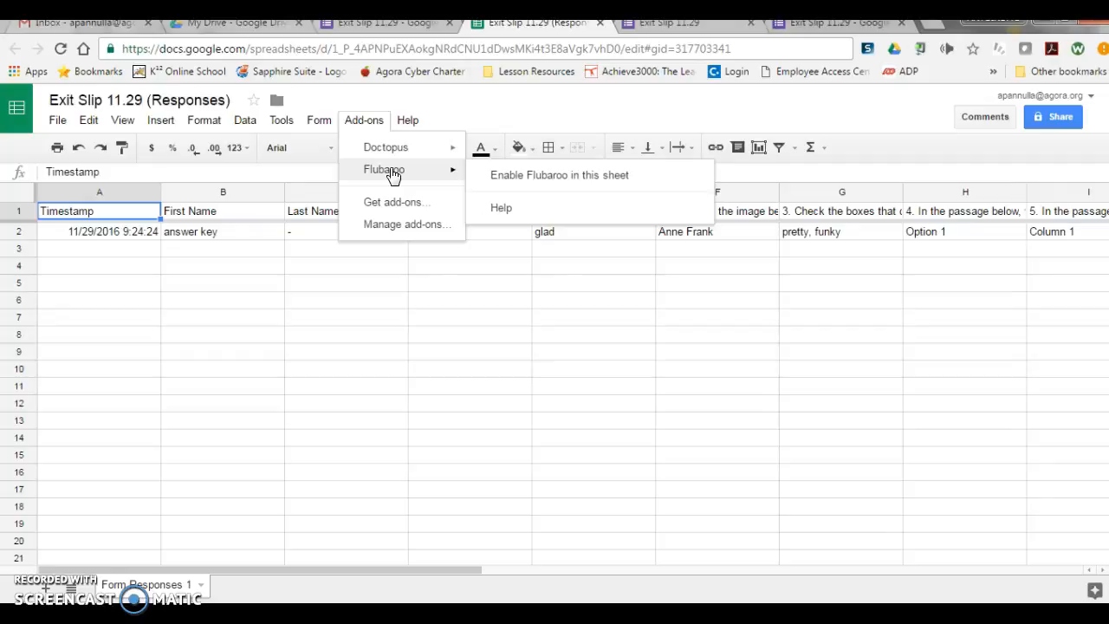
Step: In the live form, enter a sample student's first name, "test" as Last Name, and the first teacher option
left_click(368, 24)
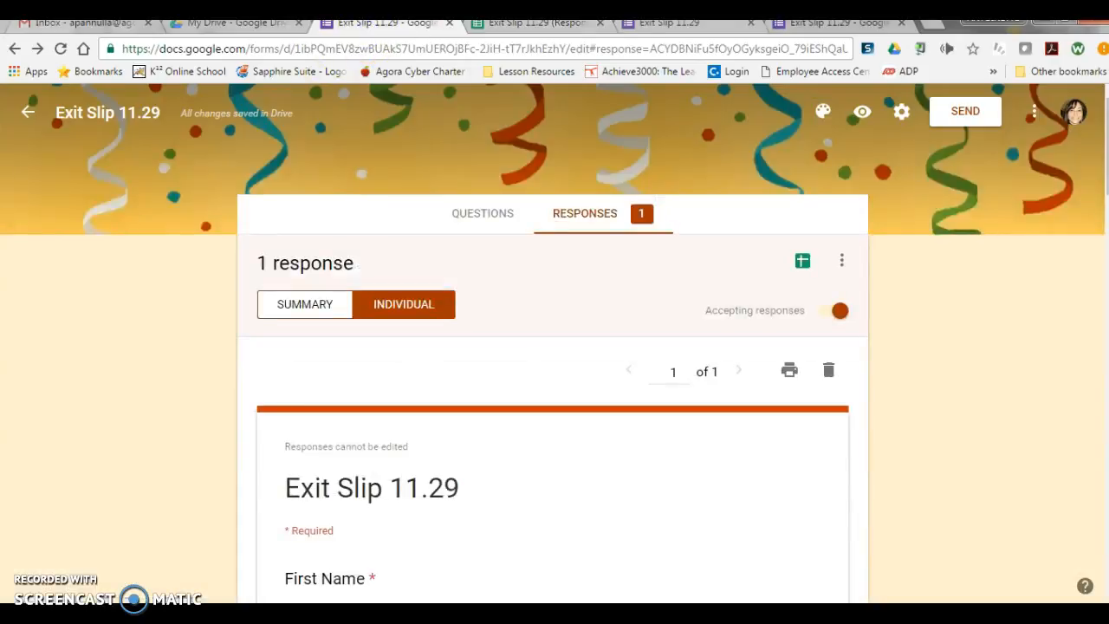
left_click(652, 24)
scroll(387, 195, "down", 2)
left_click(362, 237)
type("s")
left_click(354, 338)
type("test")
scroll(353, 342, "down", 2)
left_click(328, 285)
Step: Choose "glad" for question 1 and "Anne Frank" for question 2 in the sample student's response
scroll(330, 286, "down", 2)
left_click(328, 259)
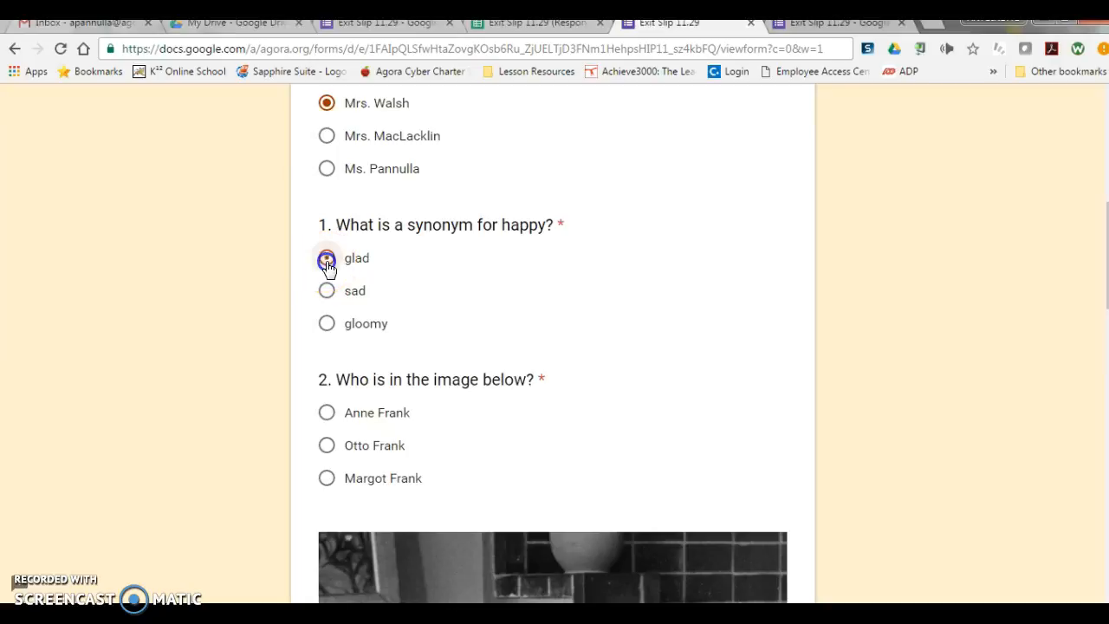
left_click(327, 414)
scroll(327, 416, "down", 2)
scroll(328, 416, "down", 12)
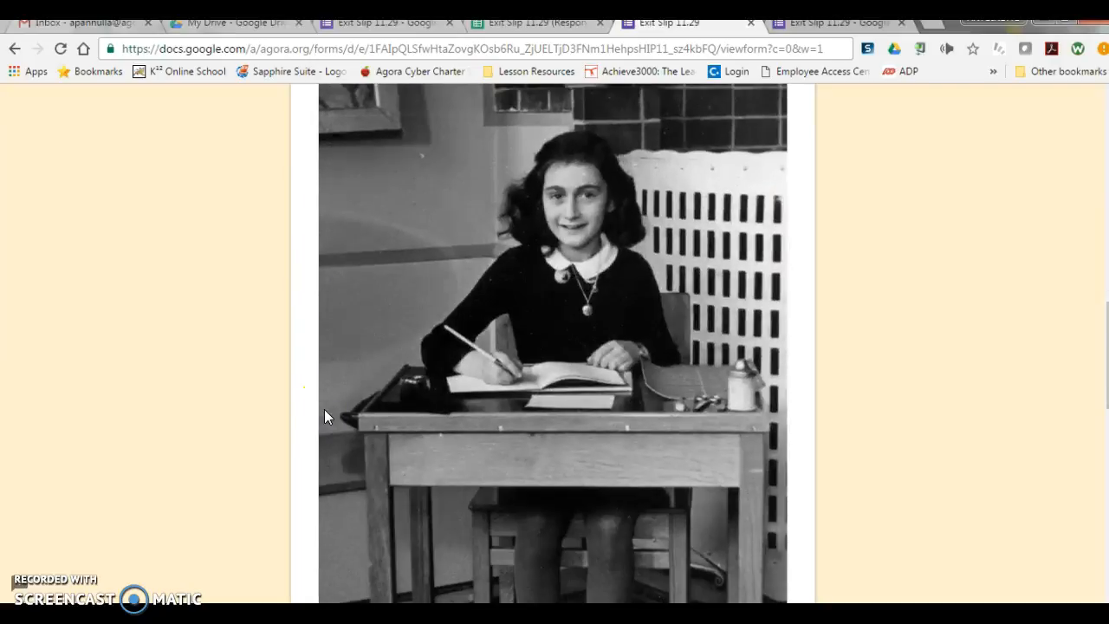
scroll(327, 418, "up", 3)
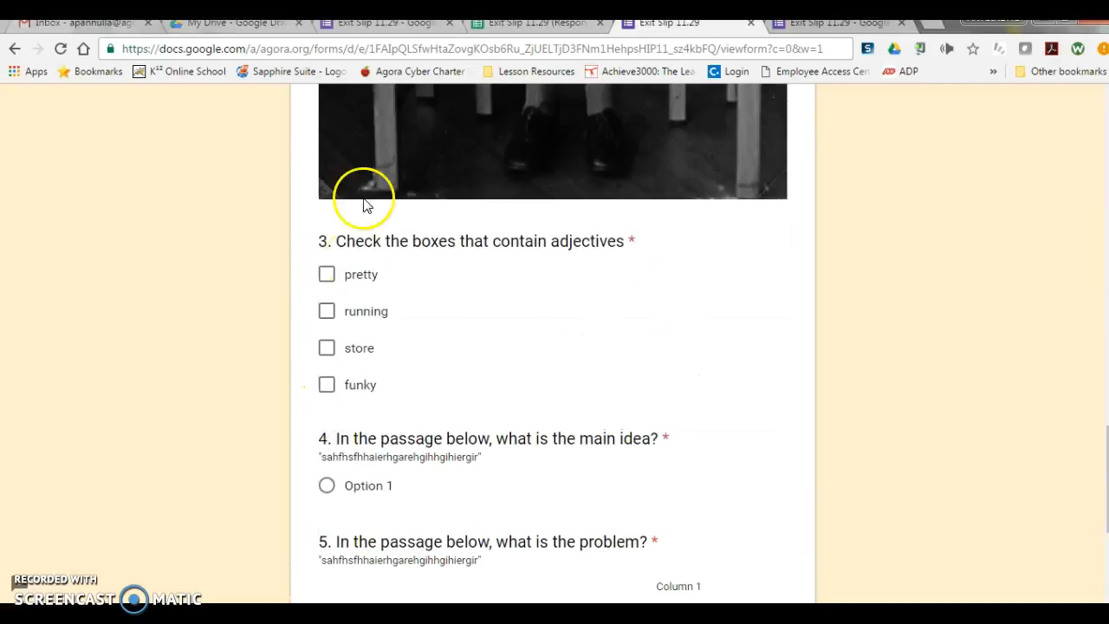
Step: Tick only "pretty" in question 3, choose "Option 1" and "Column 1" for questions 4 and 5, and submit the response
left_click(326, 274)
scroll(329, 282, "down", 1)
scroll(330, 282, "down", 2)
left_click(325, 288)
left_click(680, 433)
left_click(362, 518)
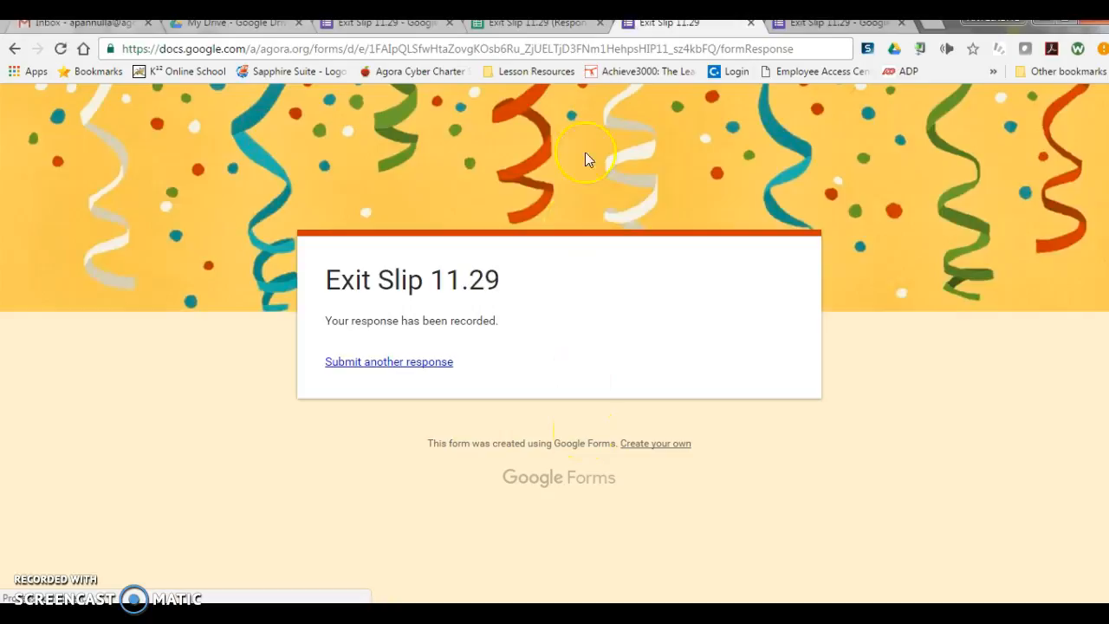
Step: Enable Flubaroo in the "Exit Slip 11.29 (Responses)" spreadsheet and dismiss its notification and sidebar
left_click(533, 23)
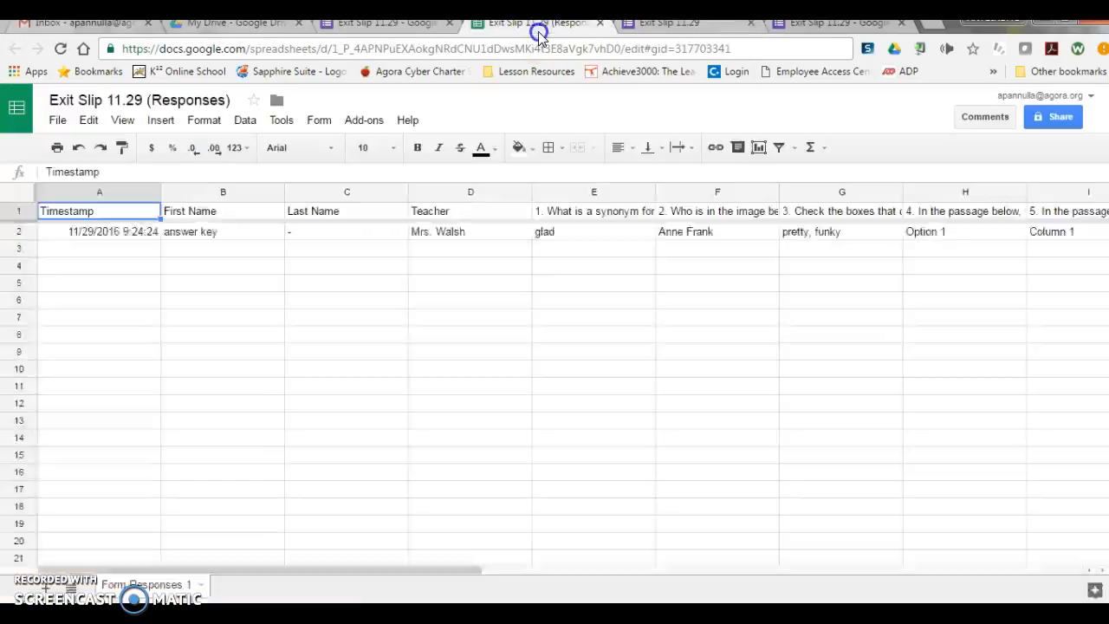
left_click(271, 266)
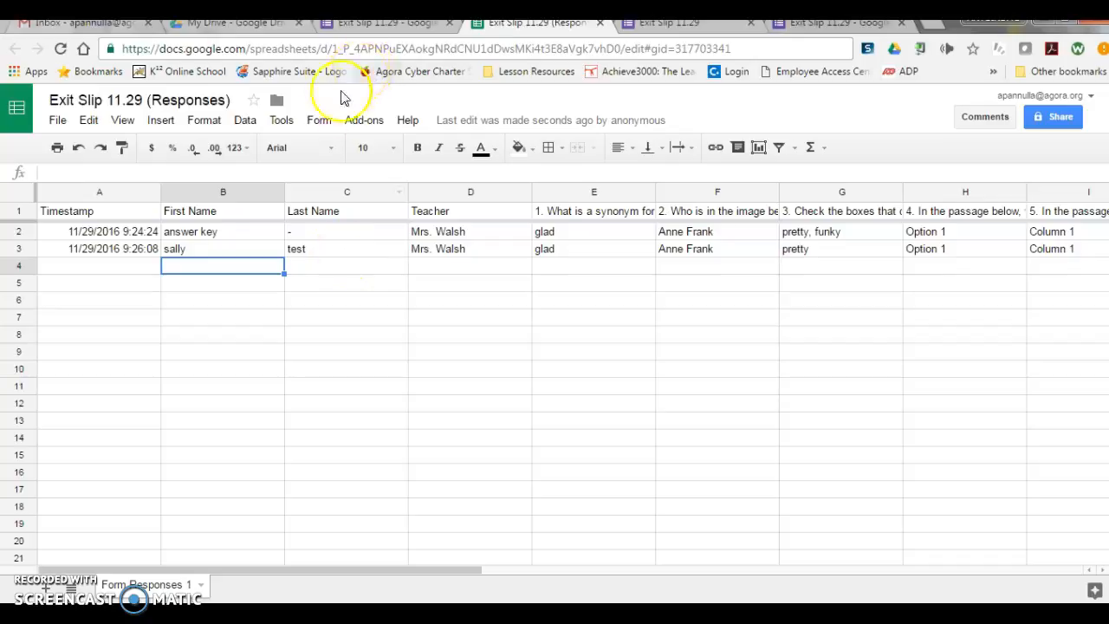
left_click(364, 120)
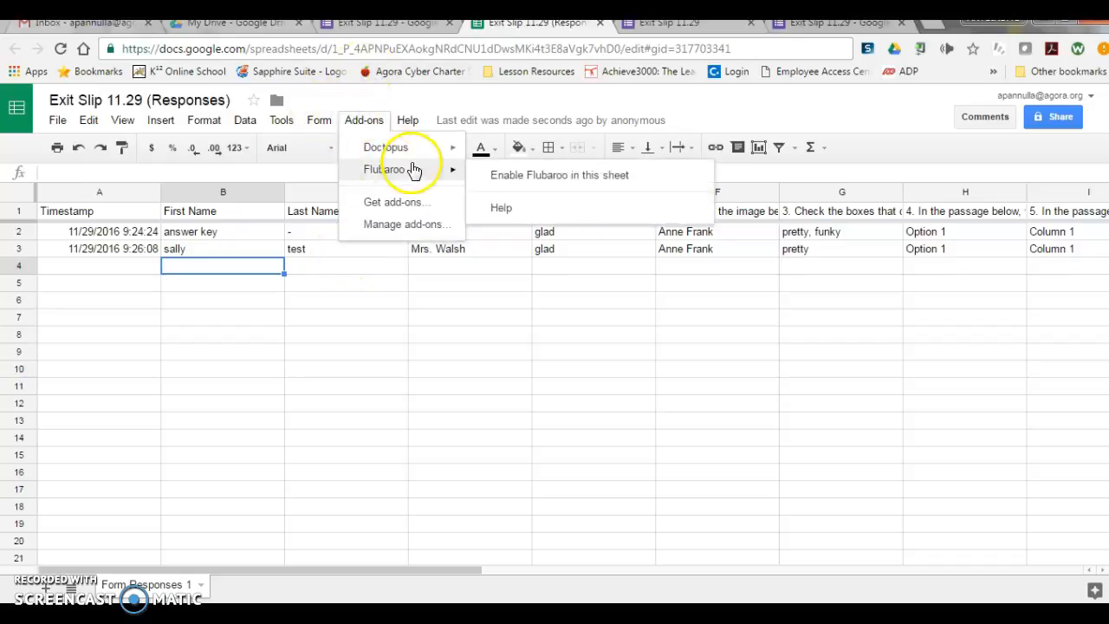
left_click(499, 171)
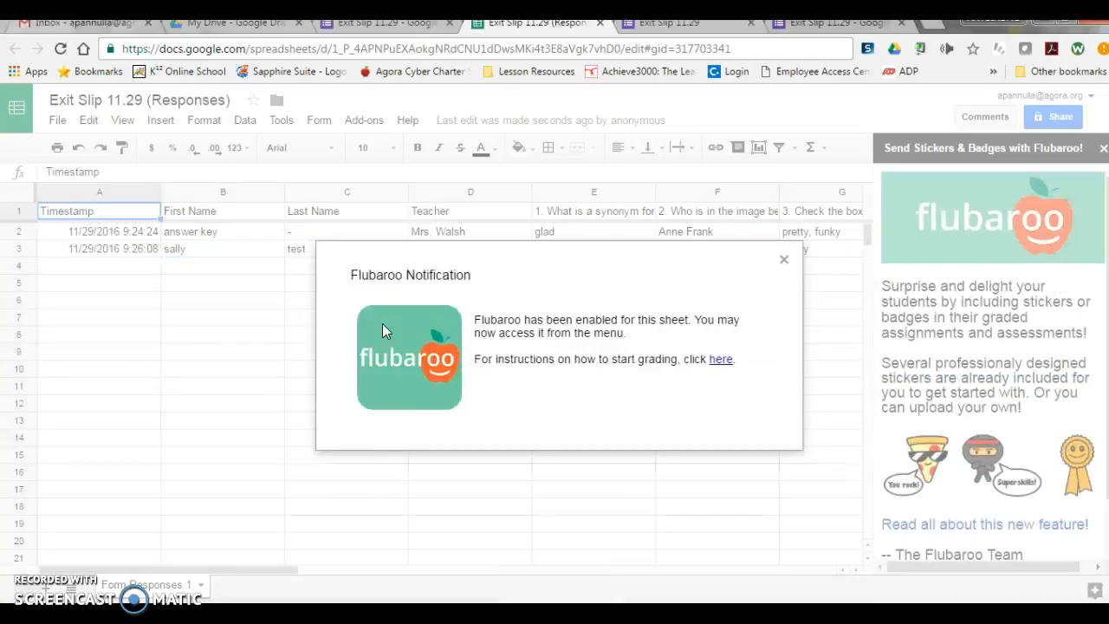
left_click(785, 260)
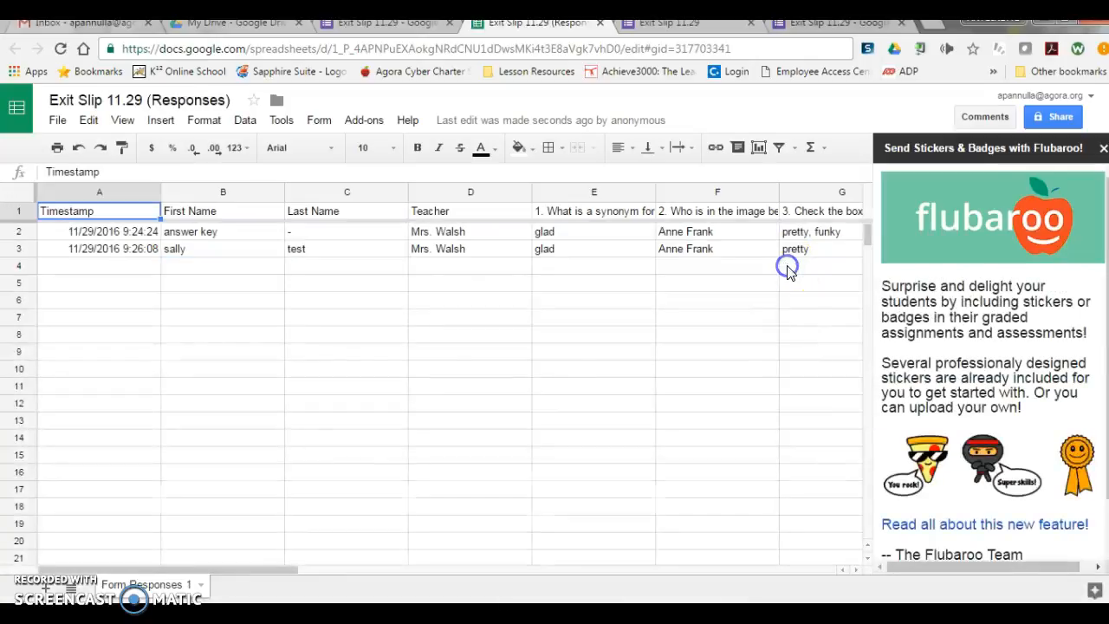
left_click(1104, 148)
Step: Grade the assignment with Flubaroo, keeping Normal Grading at 1 point for questions 1 to 5 and using the answer key submission
left_click(346, 124)
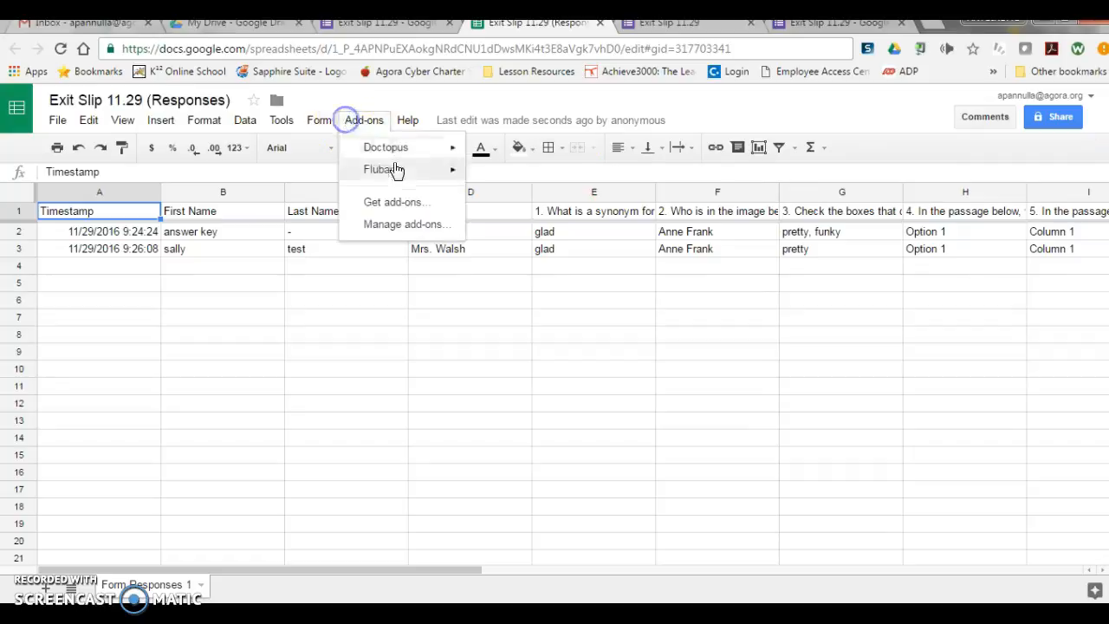
left_click(391, 169)
left_click(506, 174)
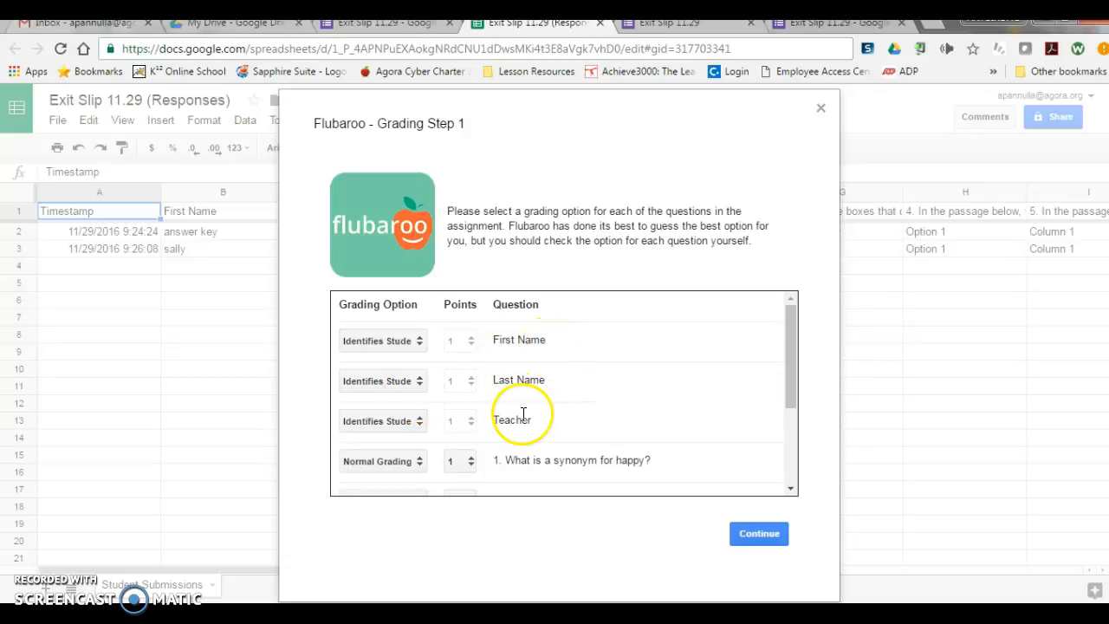
scroll(524, 417, "down", 4)
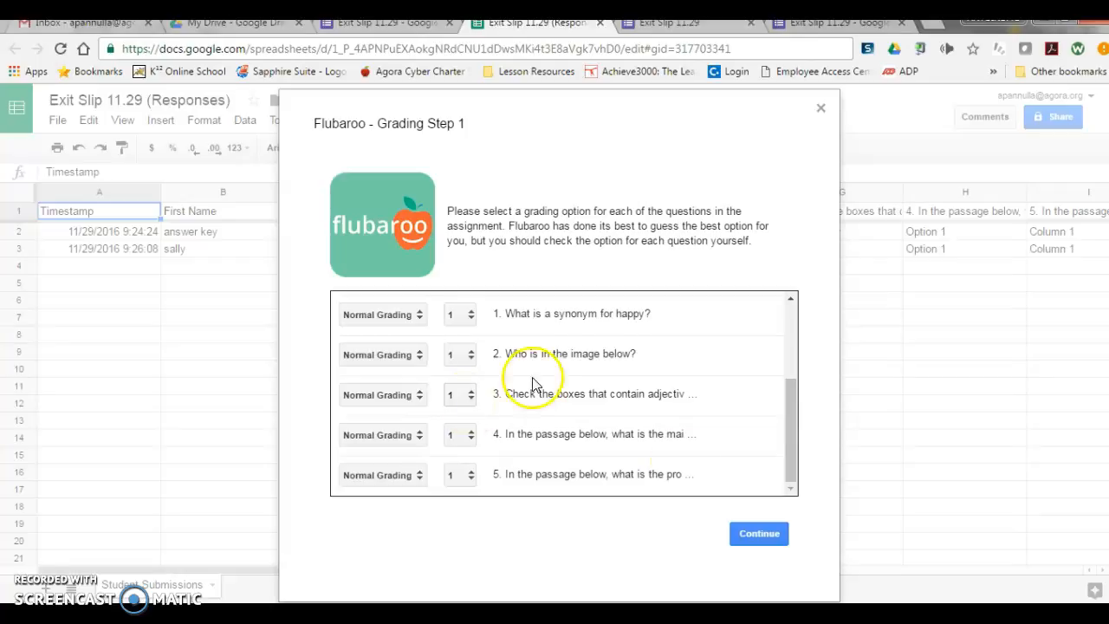
left_click(739, 536)
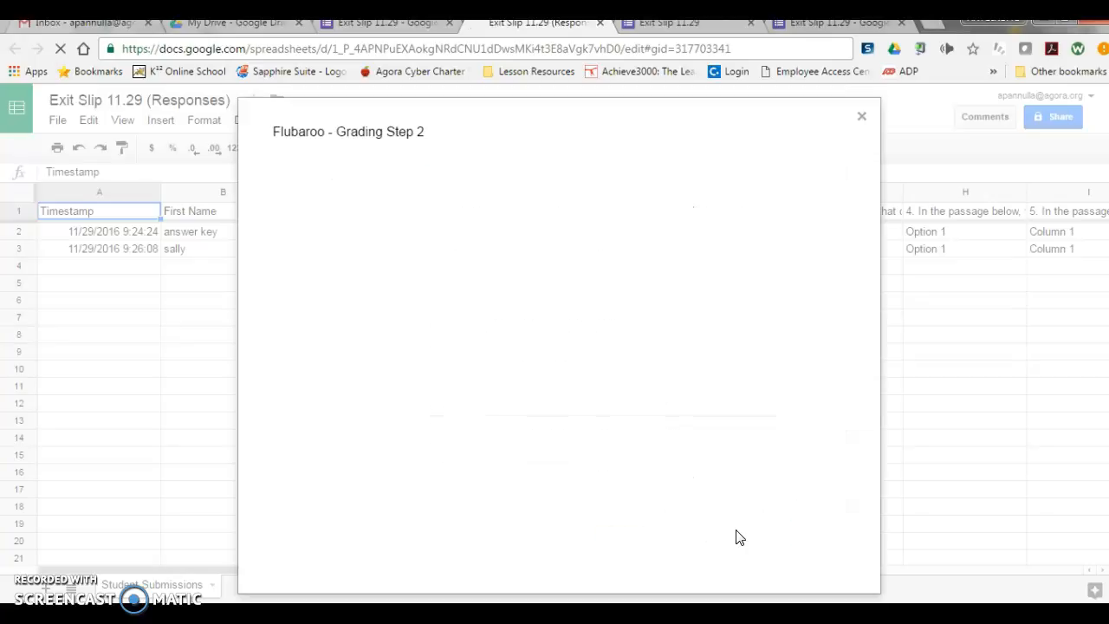
left_click(304, 353)
left_click(810, 529)
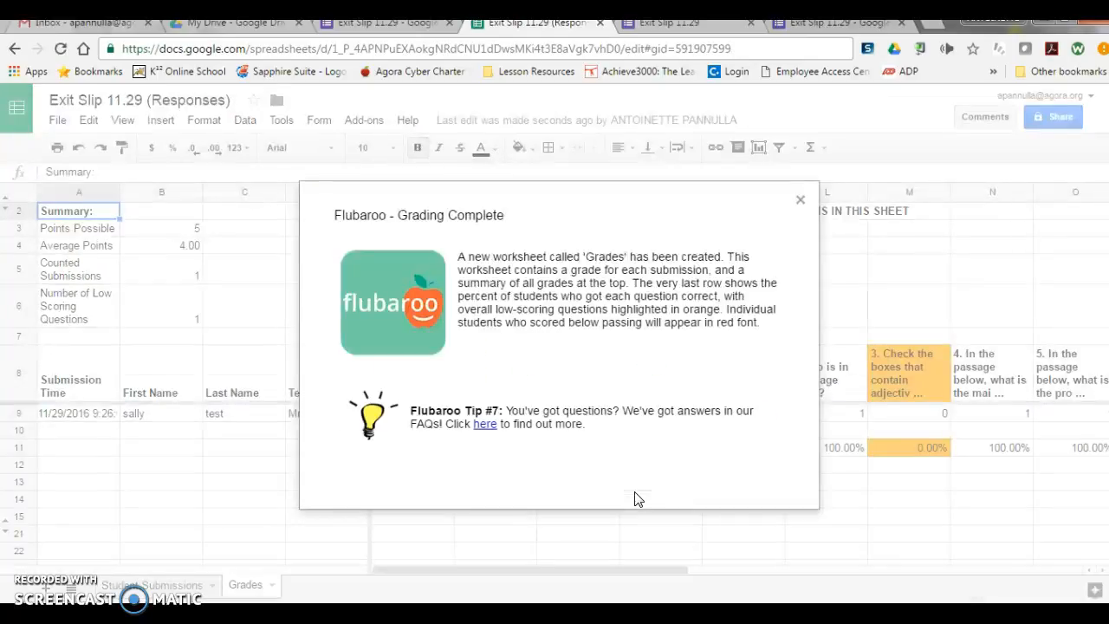
Step: Dismiss the grading notice and examine the Grades sheet's question 3 column, total points, points possible and teacher column
left_click(798, 200)
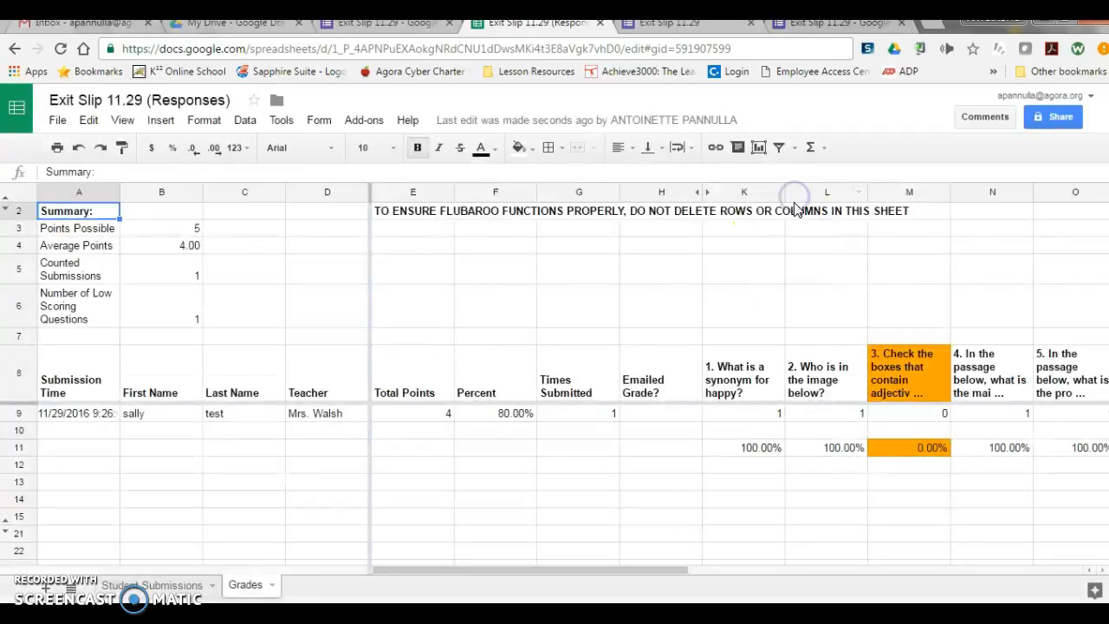
left_click(910, 357)
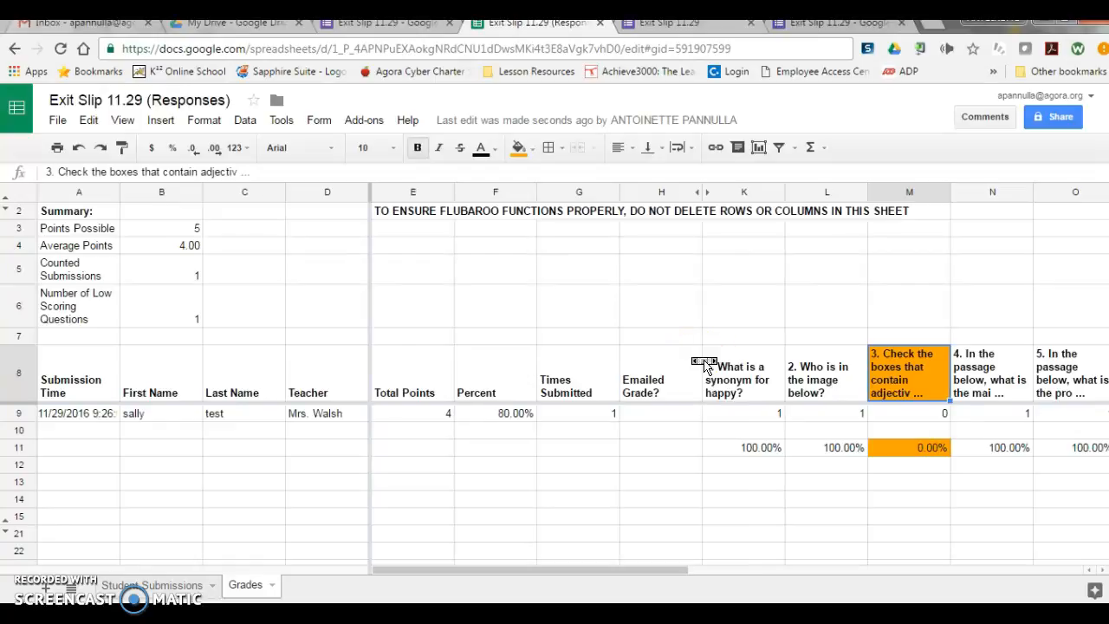
left_click(387, 414)
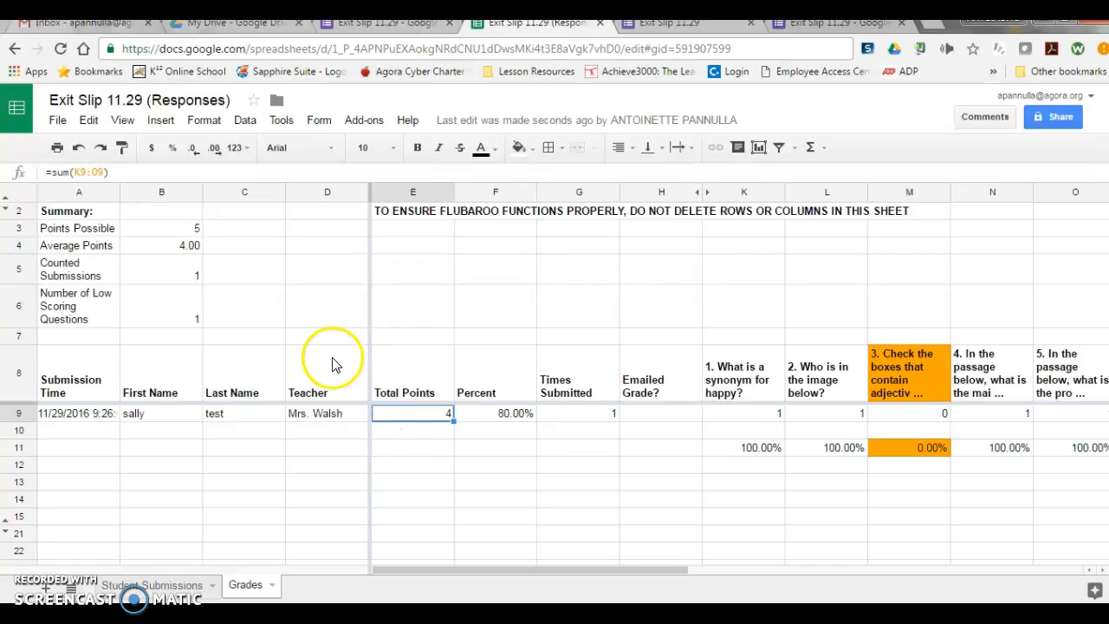
left_click(165, 229)
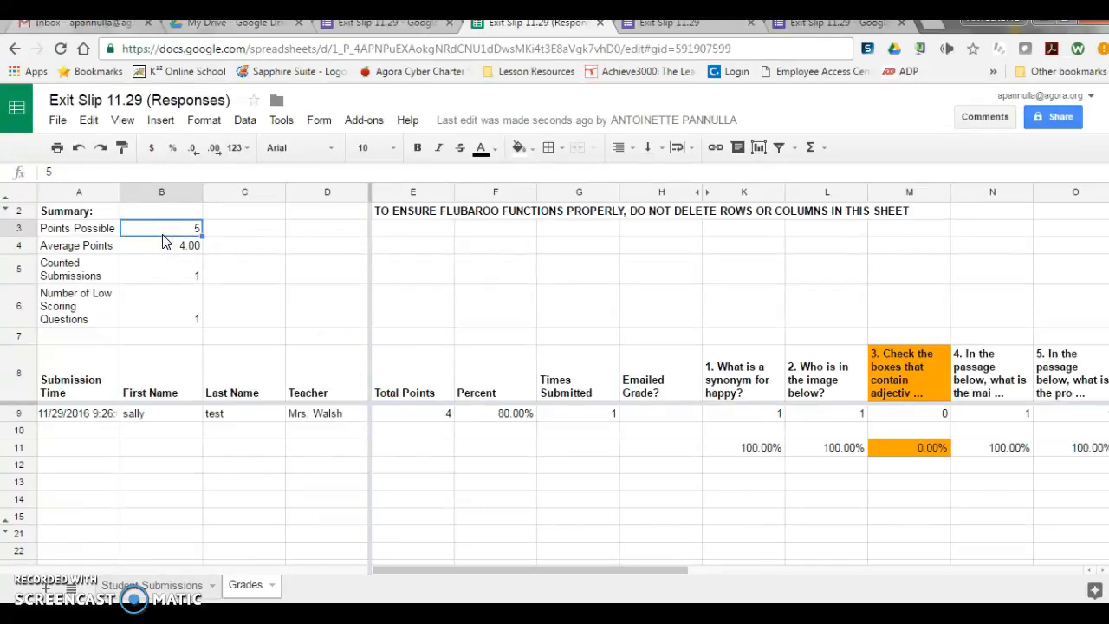
left_click(264, 381)
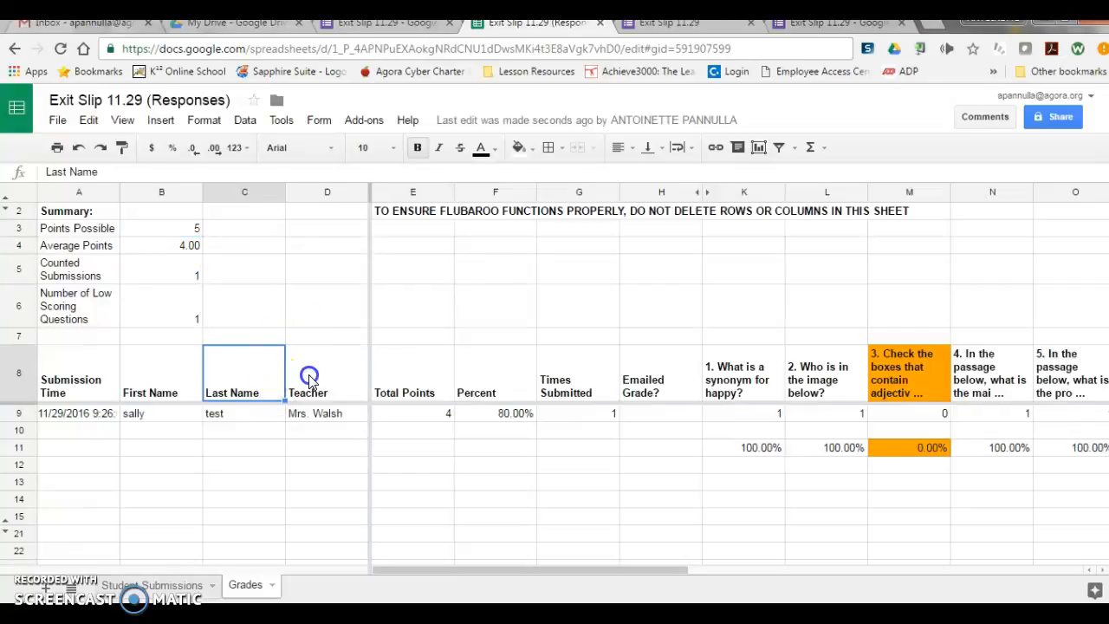
left_click(311, 382)
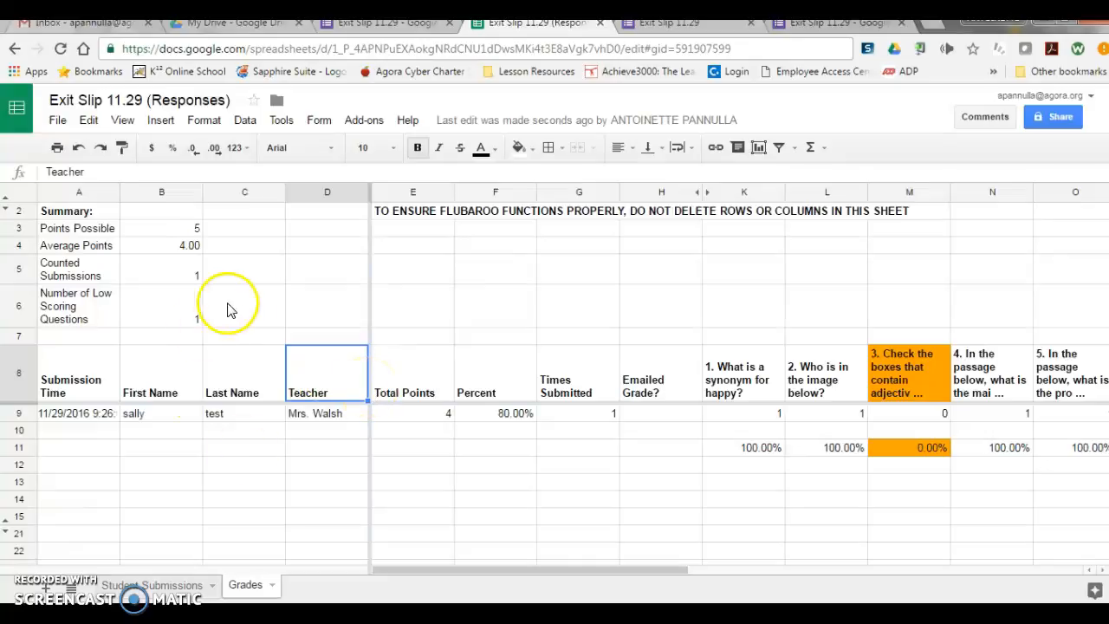
scroll(480, 412, "right", 5)
scroll(479, 412, "left", 5)
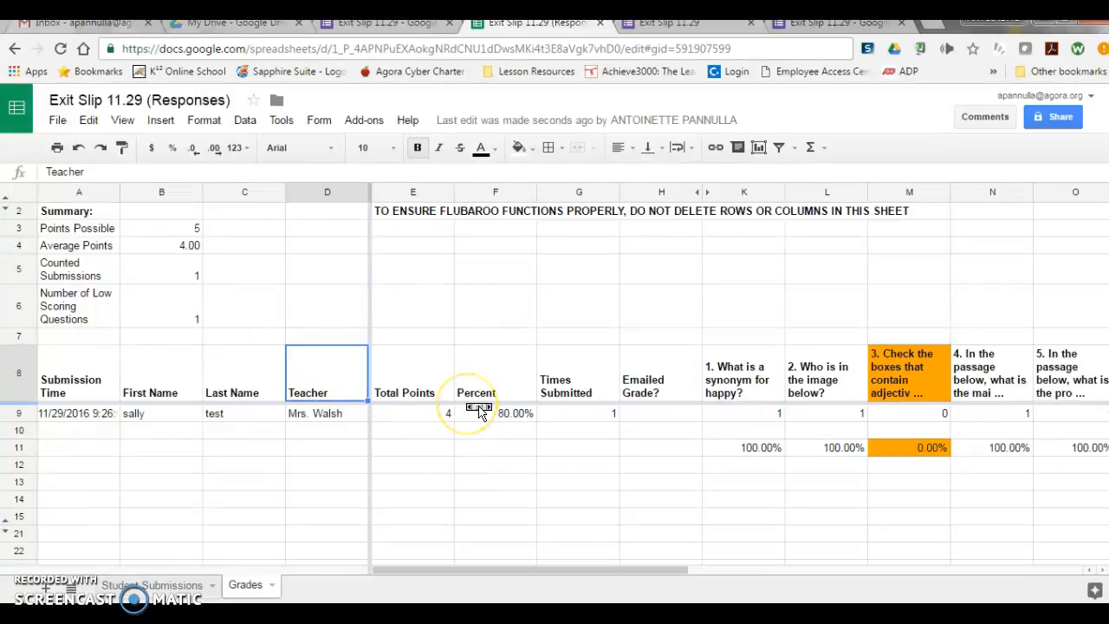
left_click(444, 327)
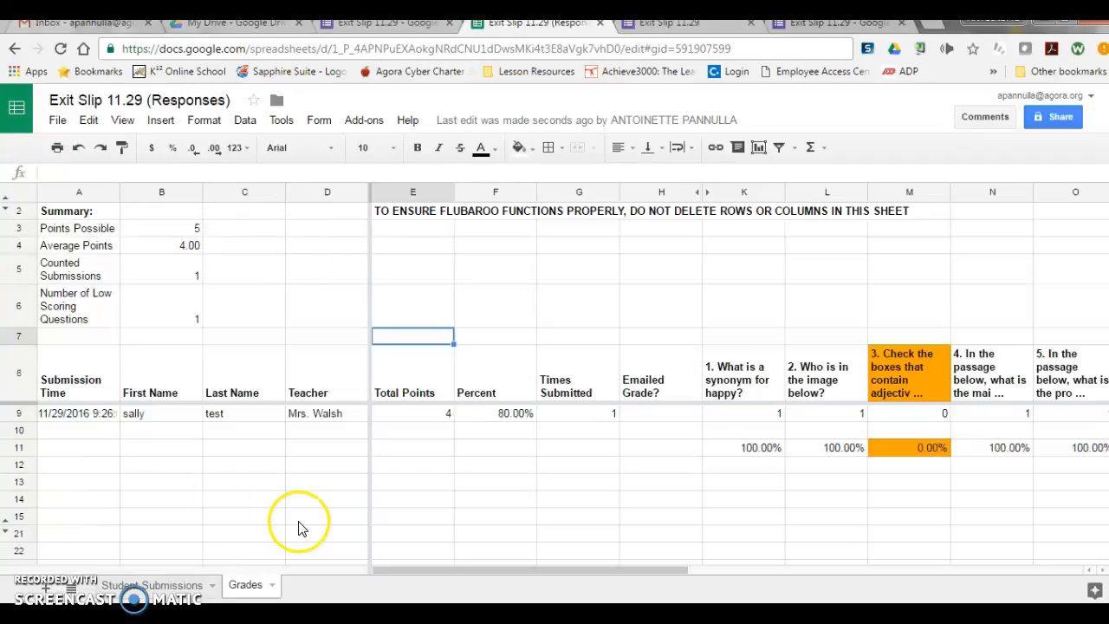
Step: Fill the sample student's first-name cell B3 with red in the Student Submissions sheet
left_click(183, 587)
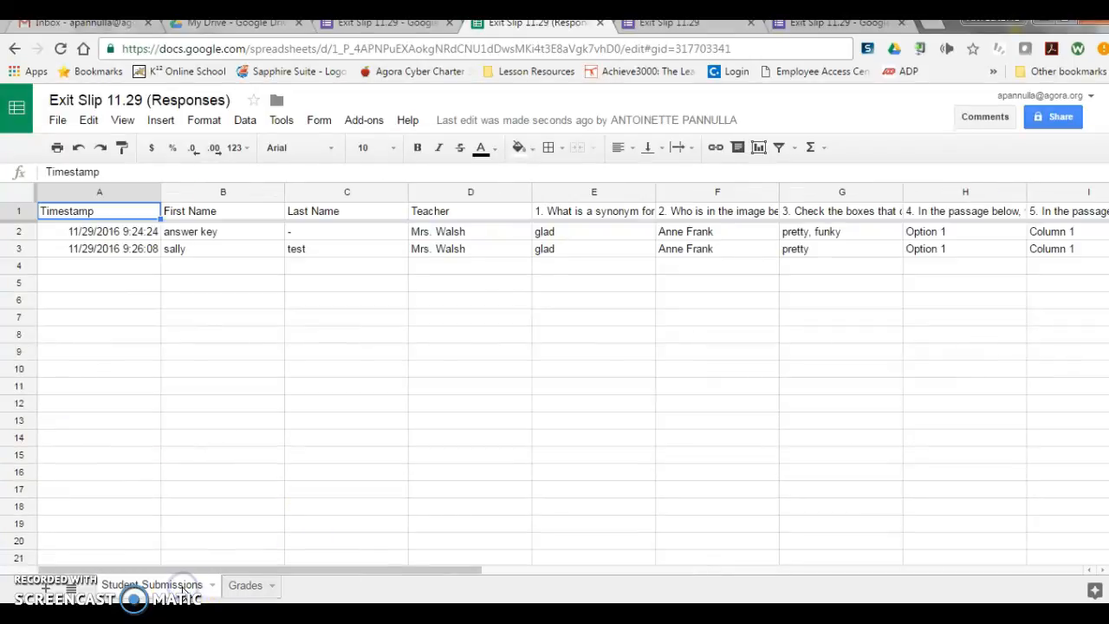
left_click(246, 586)
left_click(183, 585)
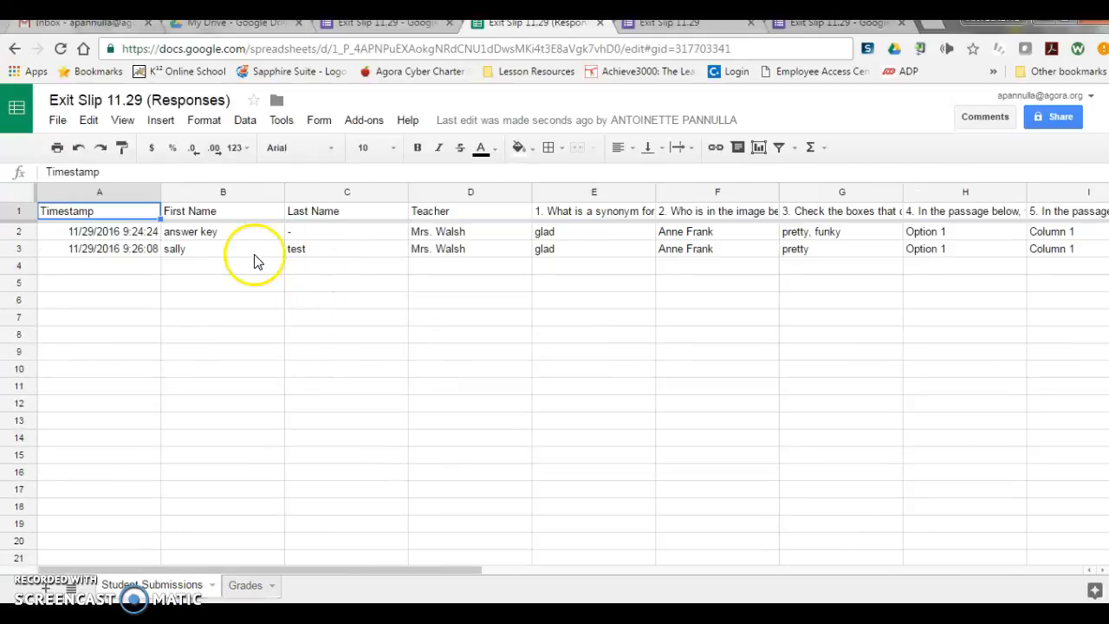
left_click(248, 254)
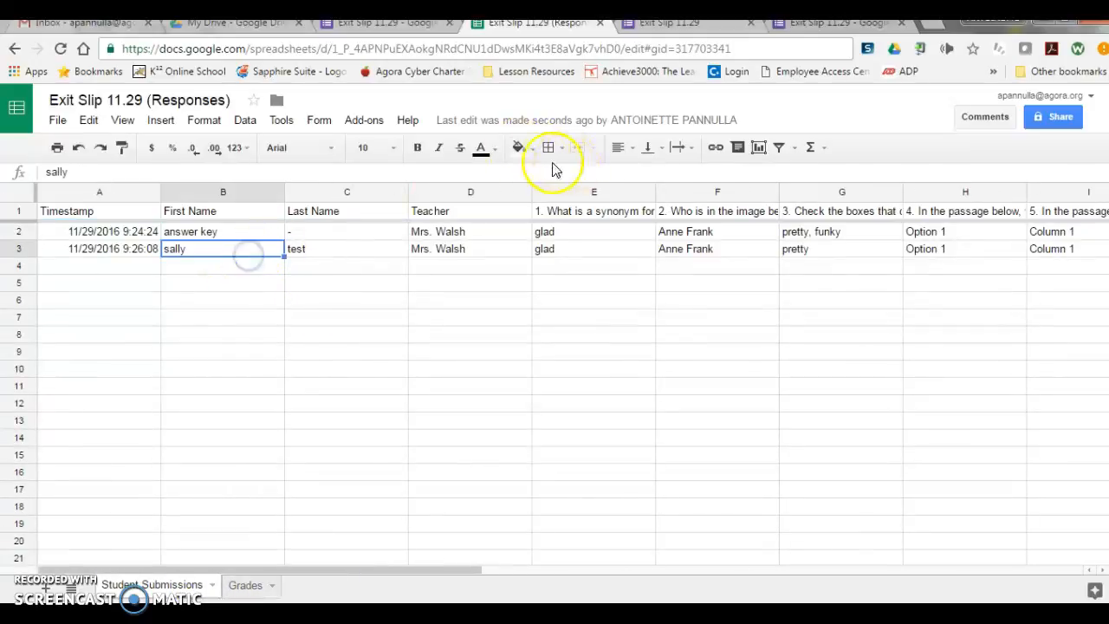
left_click(527, 151)
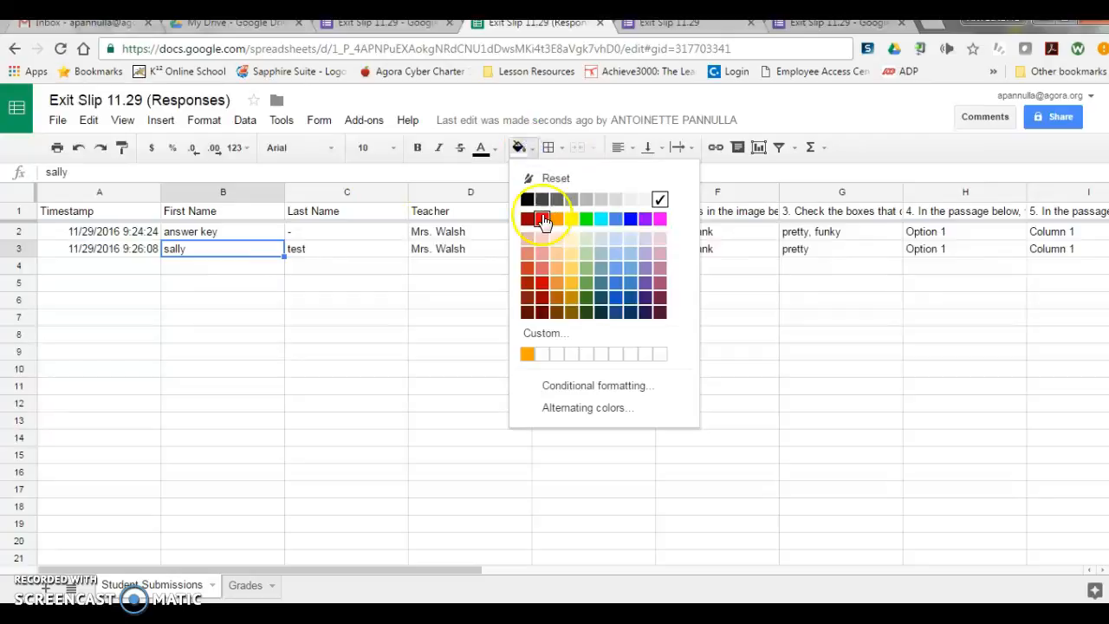
left_click(542, 220)
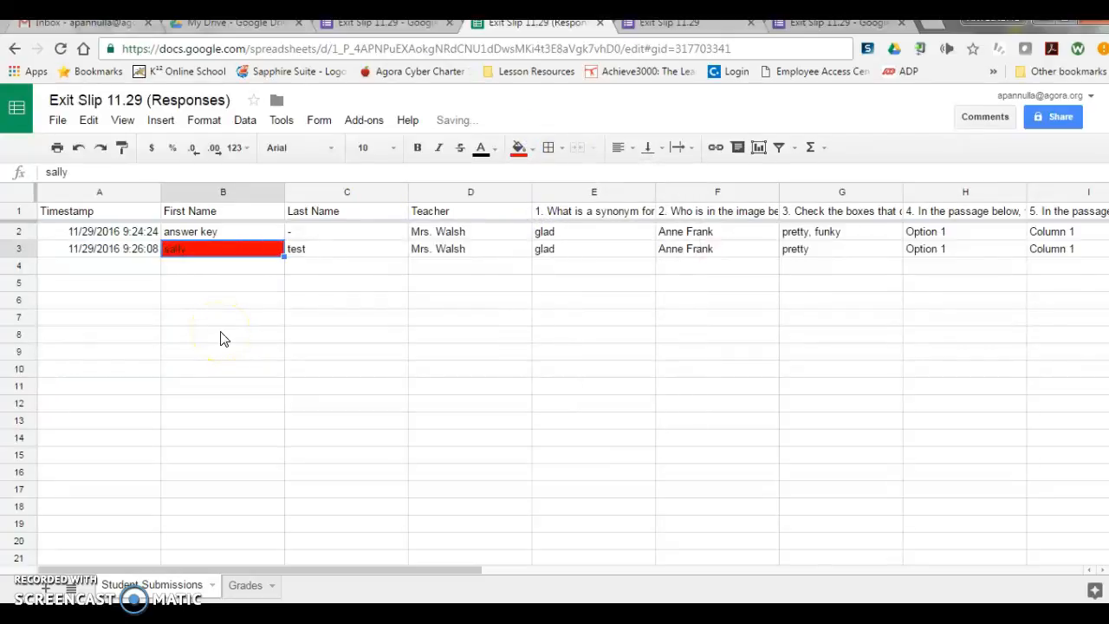